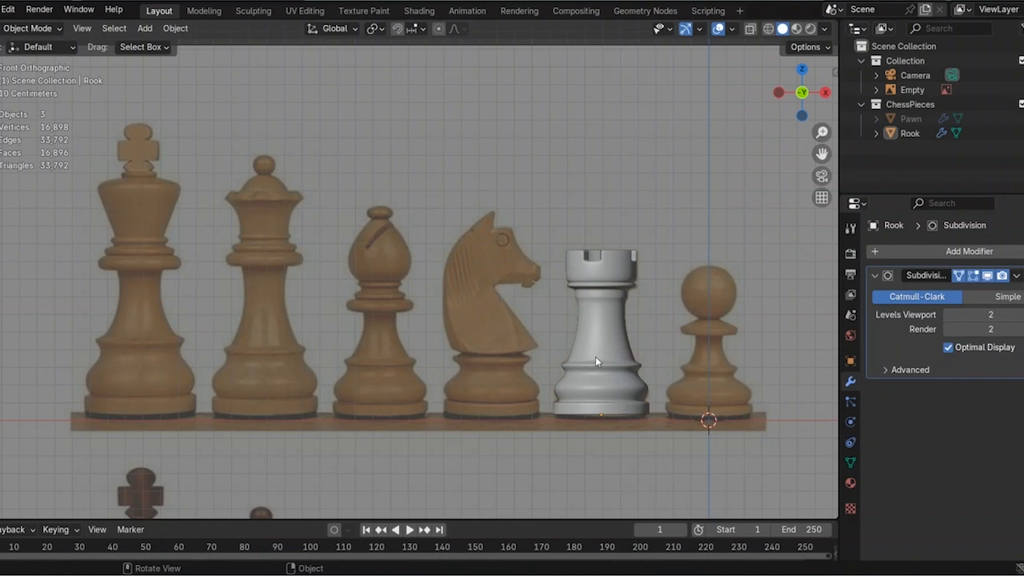
Step: Duplicate the rook and move the copy about -1.9 m along X onto the reference queen
{"action": "left_click", "coordinate": [620, 330]}
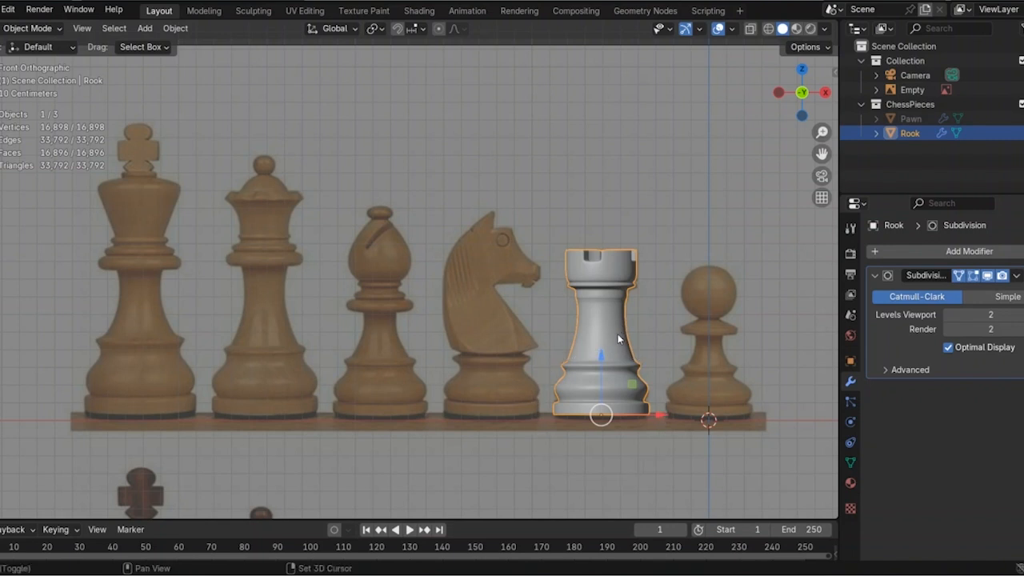
{"action": "key", "text": "shift+d"}
{"action": "key", "text": "x"}
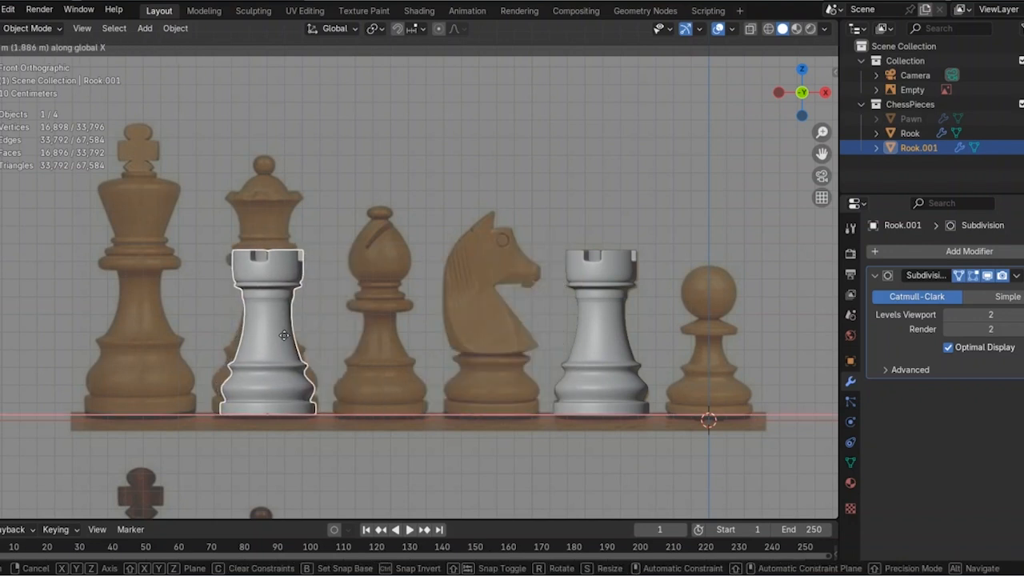
{"action": "left_click", "coordinate": [282, 335]}
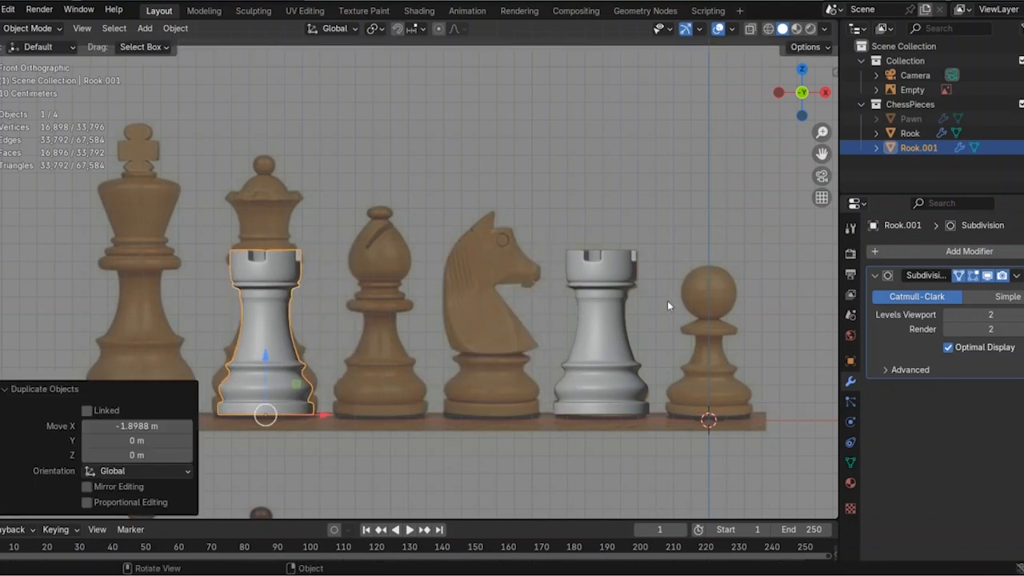
Step: Rename the duplicated rook as Queen and hide the original Rook in the viewport
{"action": "double_click", "coordinate": [928, 148]}
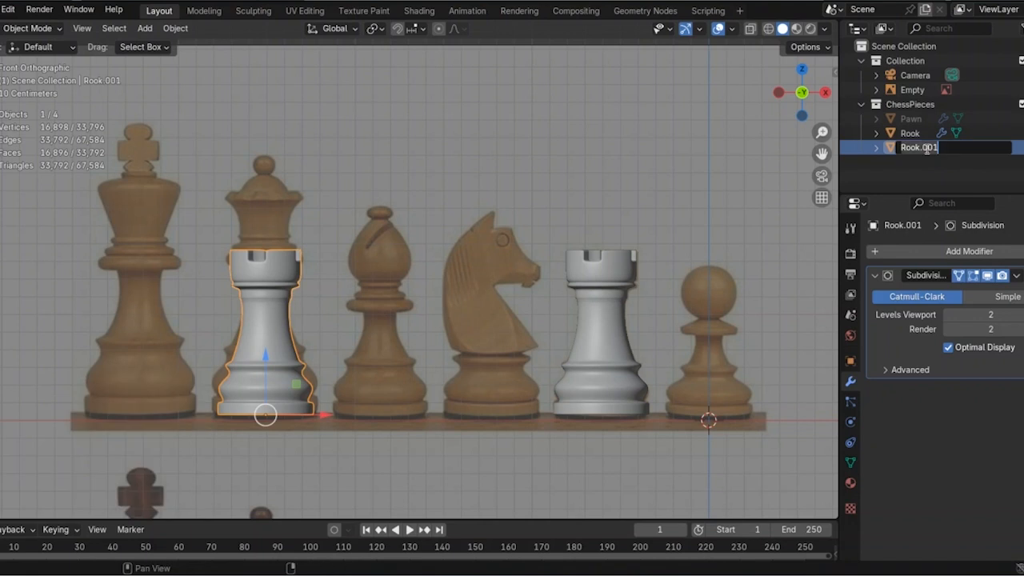
{"action": "type", "text": "Queen"}
{"action": "key", "text": "Return"}
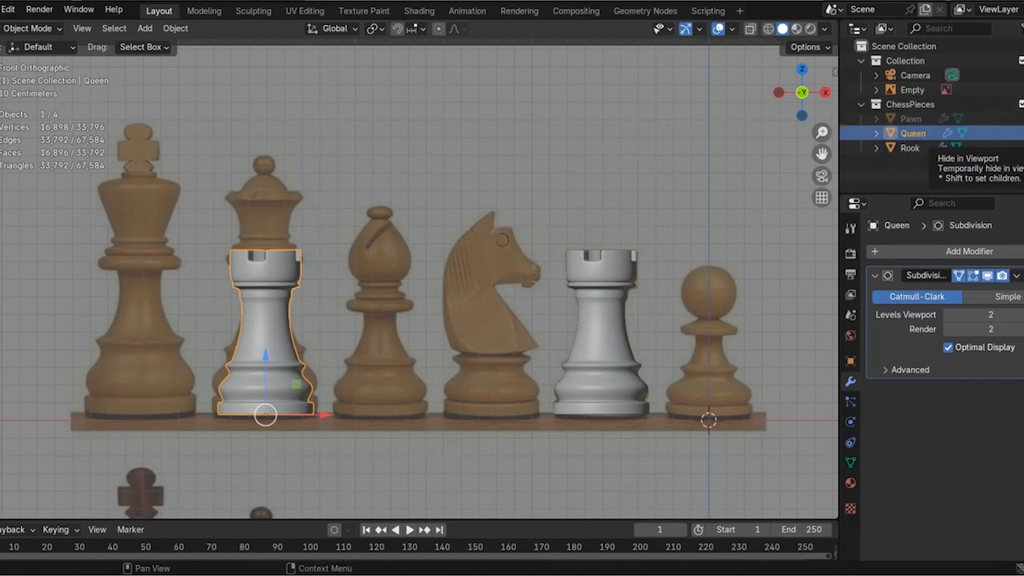
{"action": "left_click", "coordinate": [941, 147]}
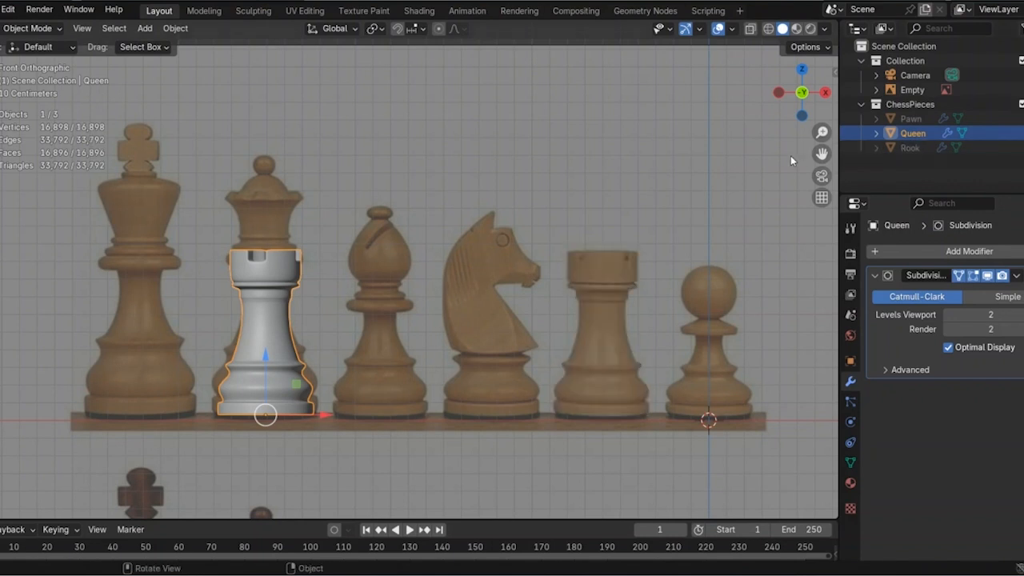
Step: Turn on X-ray display and switch the Queen object to Edit Mode
{"action": "left_click", "coordinate": [748, 31]}
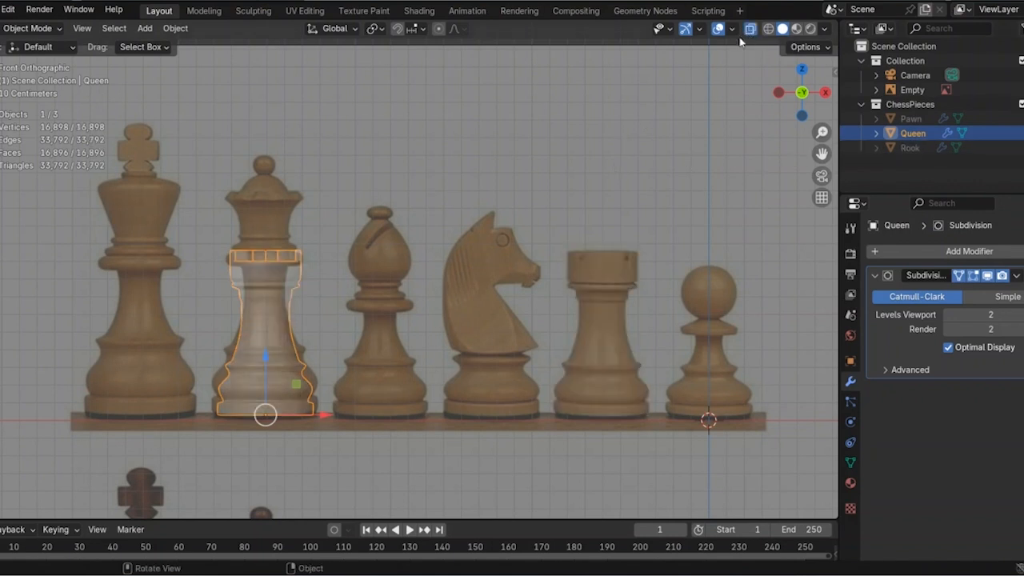
{"action": "left_click", "coordinate": [28, 28]}
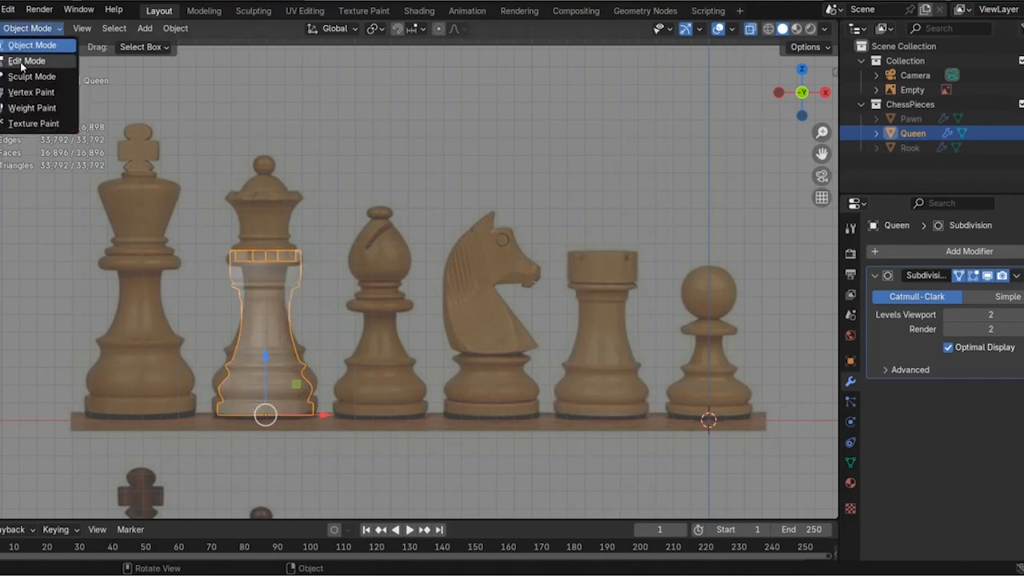
{"action": "left_click", "coordinate": [24, 57]}
Step: Delete all faces of the Queen mesh above the base collar, removing the rook's shaft and battlements
{"action": "scroll", "coordinate": [196, 222], "scroll_direction": "up", "scroll_amount": 2}
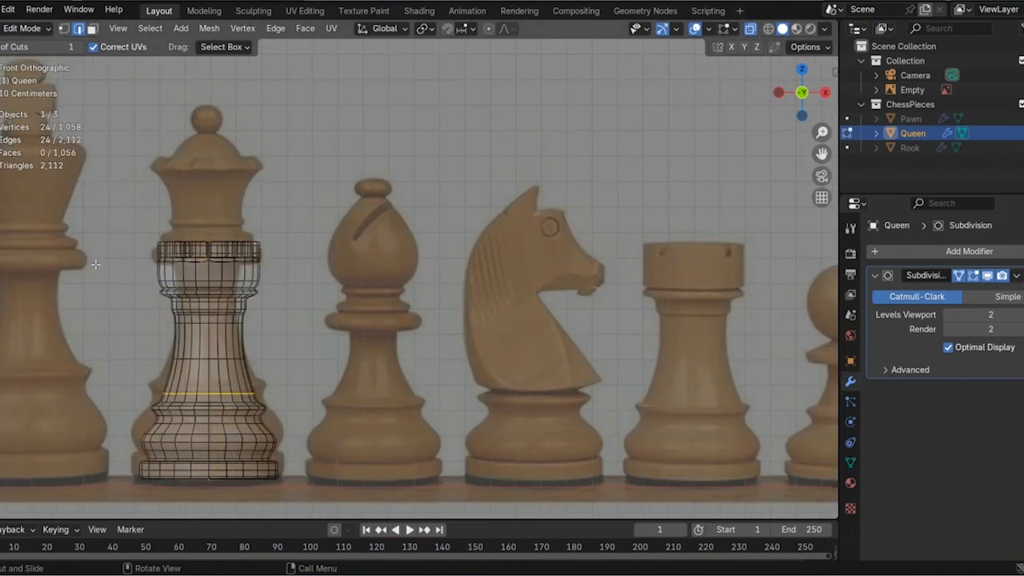
{"action": "middle_click_drag", "start_coordinate": [181, 313], "coordinate": [518, 258]}
{"action": "key", "text": "KP_1"}
{"action": "scroll", "coordinate": [544, 291], "scroll_direction": "up", "scroll_amount": 3}
{"action": "key", "text": "KP_5"}
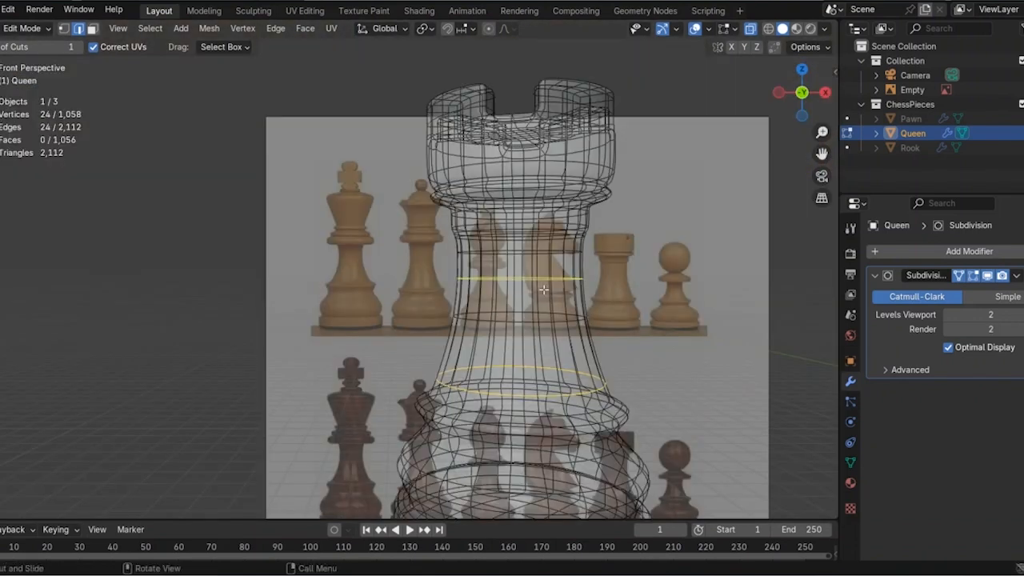
{"action": "key", "text": "KP_5"}
{"action": "scroll", "coordinate": [512, 289], "scroll_direction": "down", "scroll_amount": 2}
{"action": "left_click", "coordinate": [92, 28]}
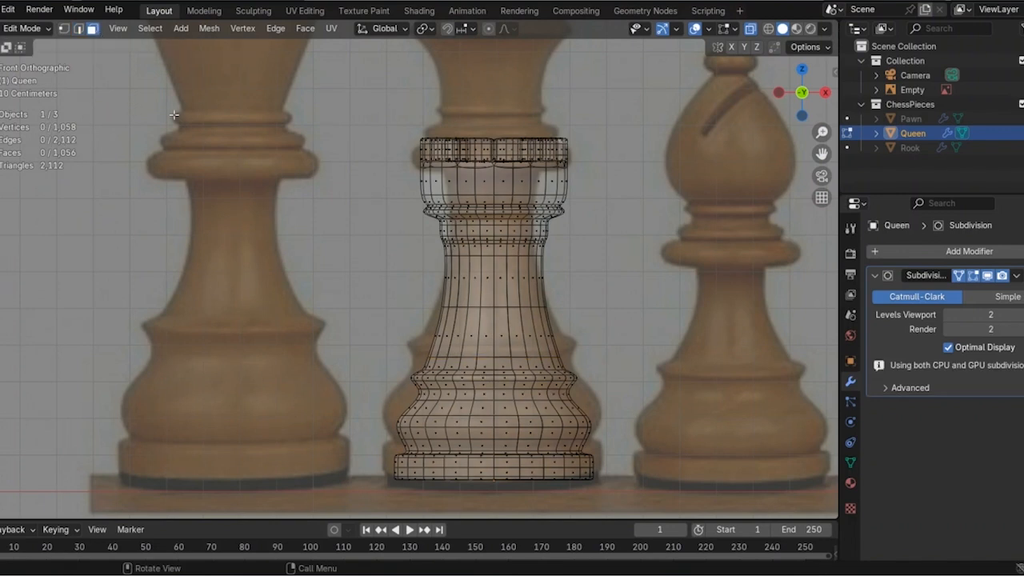
{"action": "left_click_drag", "start_coordinate": [352, 101], "coordinate": [596, 336]}
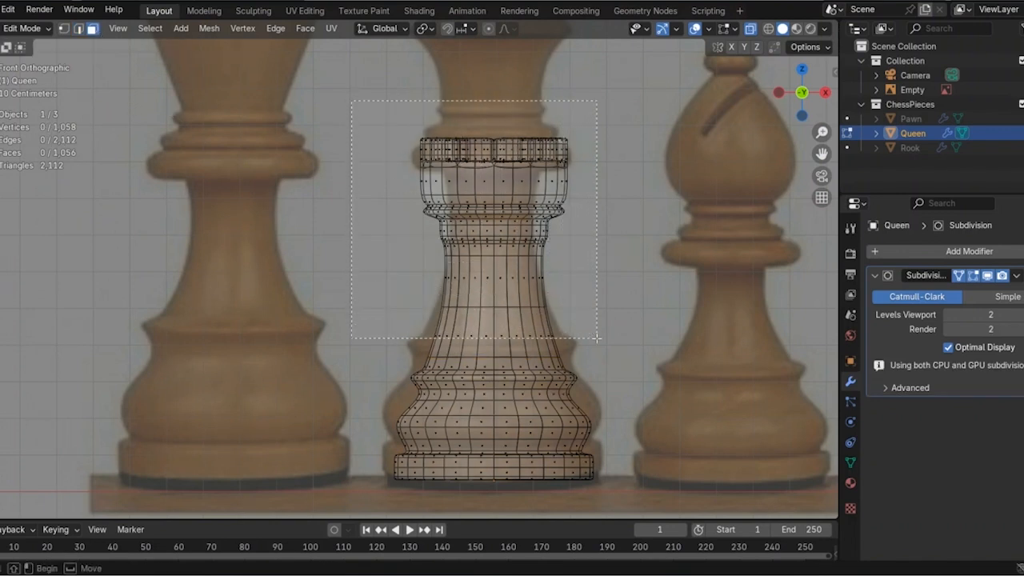
{"action": "left_click_drag", "start_coordinate": [595, 339], "coordinate": [588, 316]}
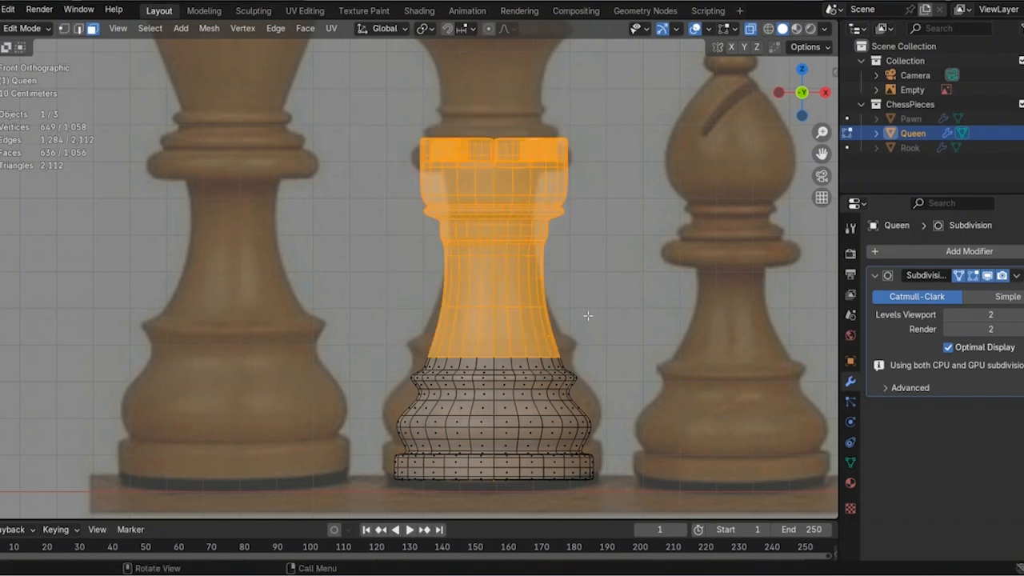
{"action": "key", "text": "x"}
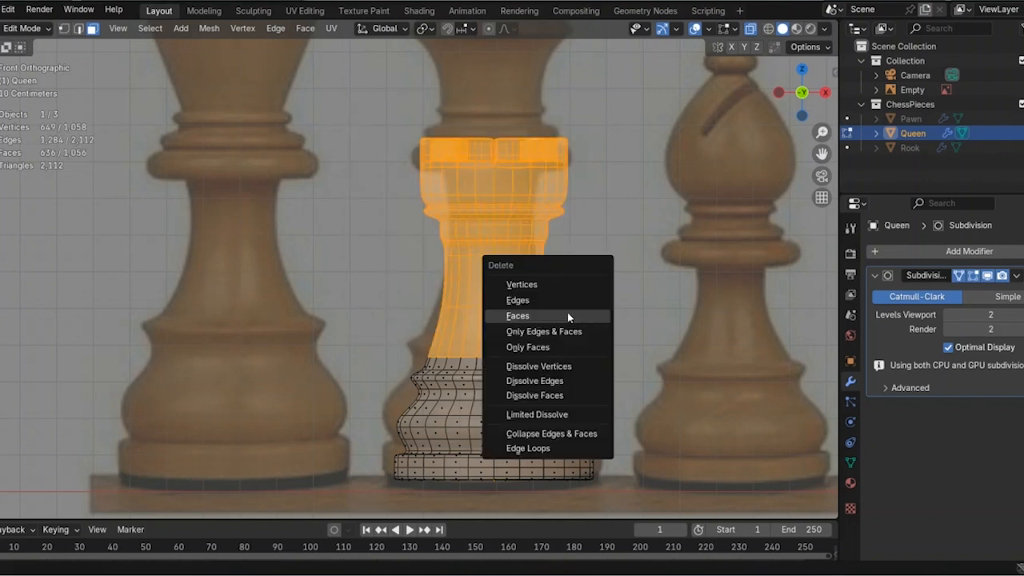
{"action": "left_click", "coordinate": [570, 314]}
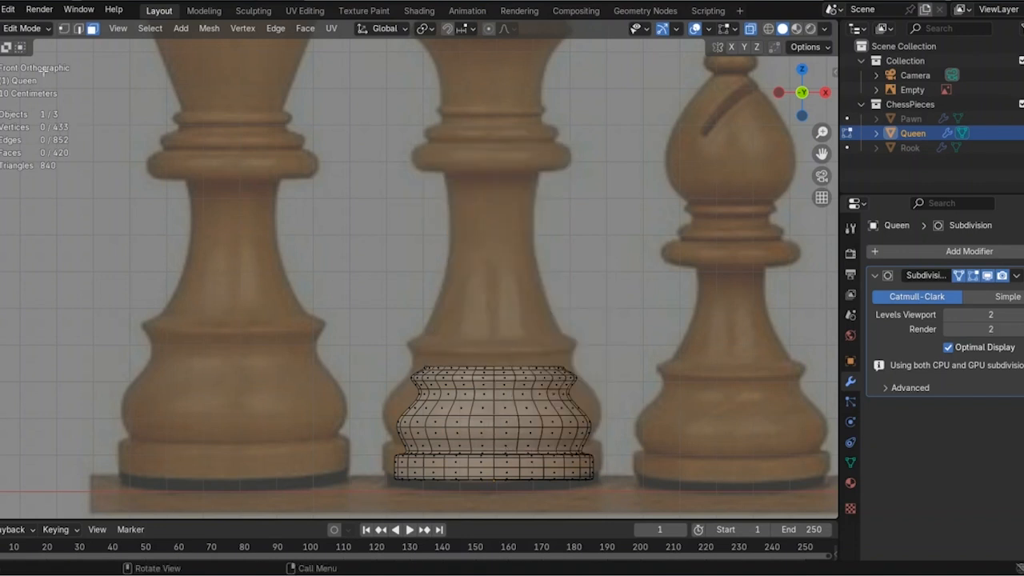
Step: Scale the whole Queen object uniformly by about 1.104 in Object Mode to match the reference base width
{"action": "key", "text": "Tab"}
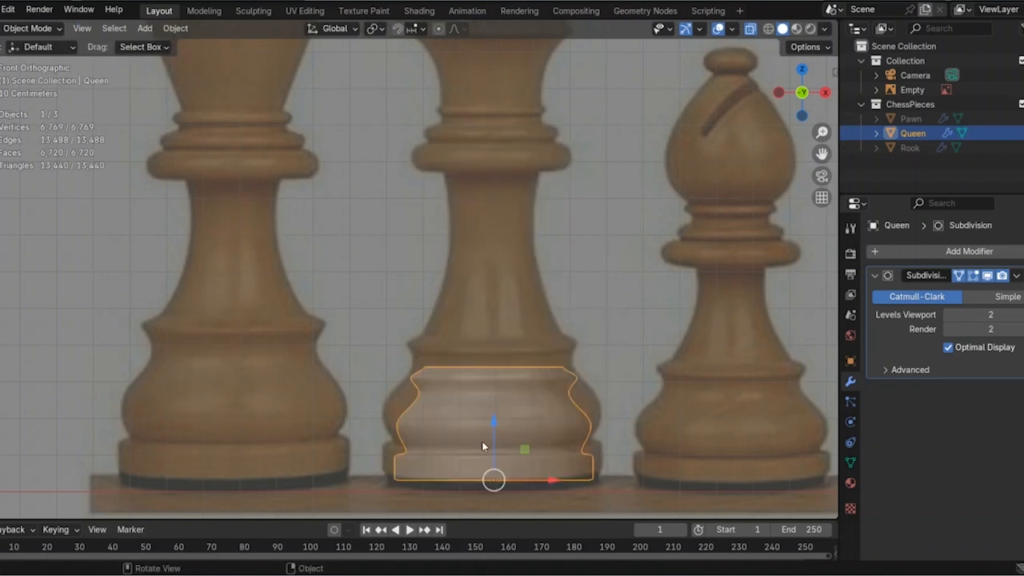
{"action": "key", "text": "s"}
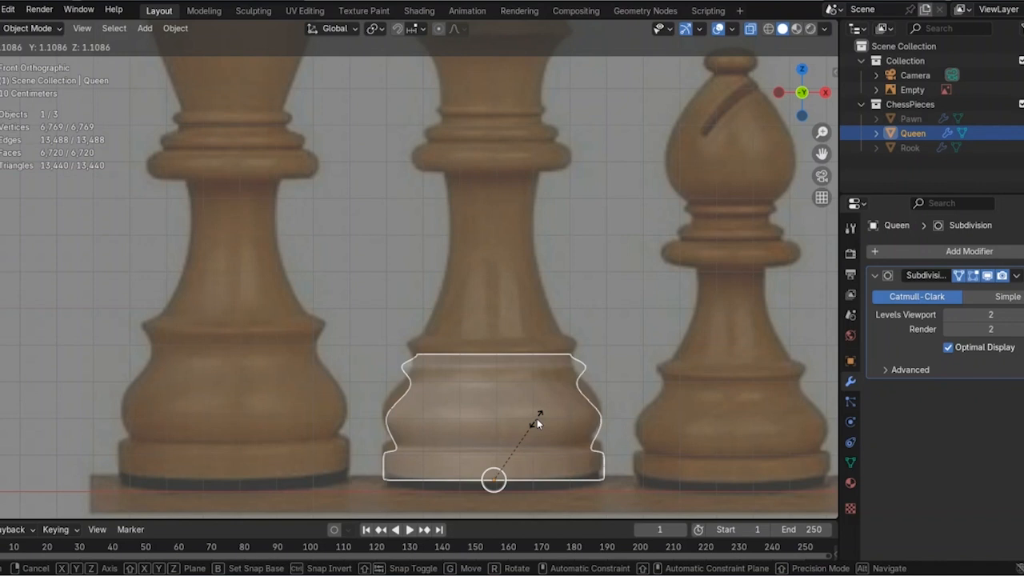
{"action": "left_click", "coordinate": [535, 418]}
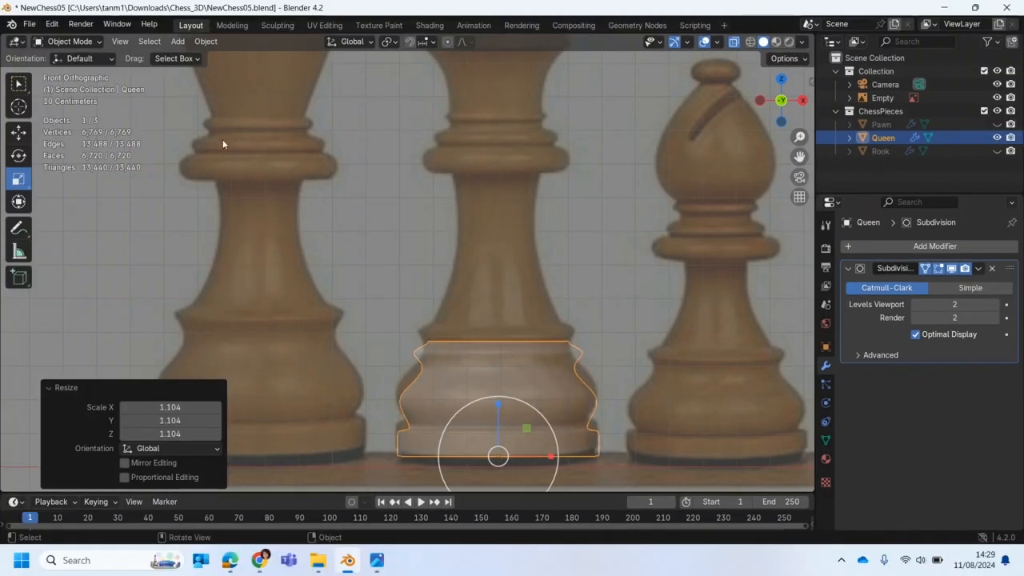
Step: Raise the Queen's faces above the lower part of the bottom rim by about 0.03 m along Z
{"action": "key", "text": "Tab"}
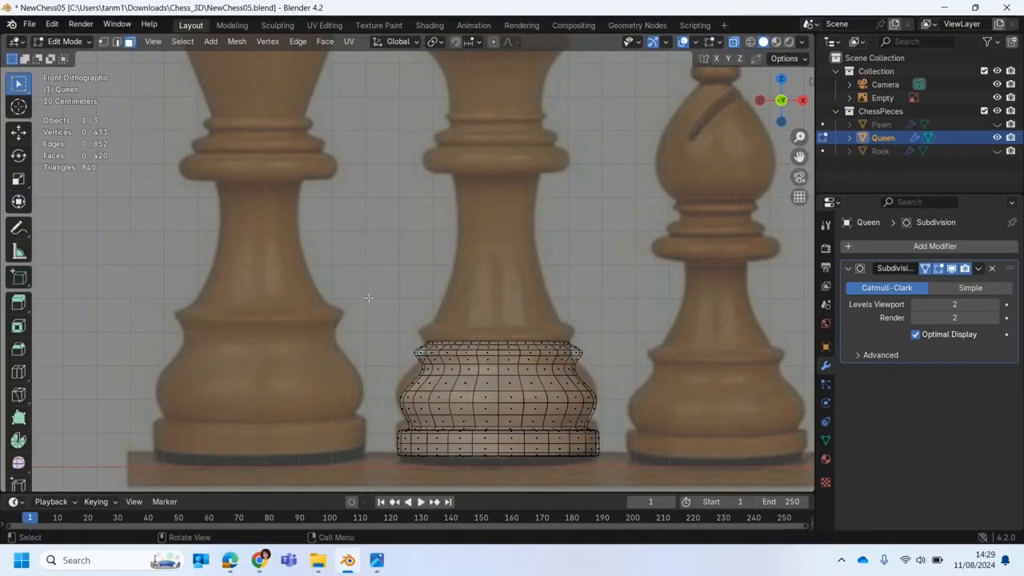
{"action": "left_click_drag", "start_coordinate": [371, 286], "coordinate": [577, 400]}
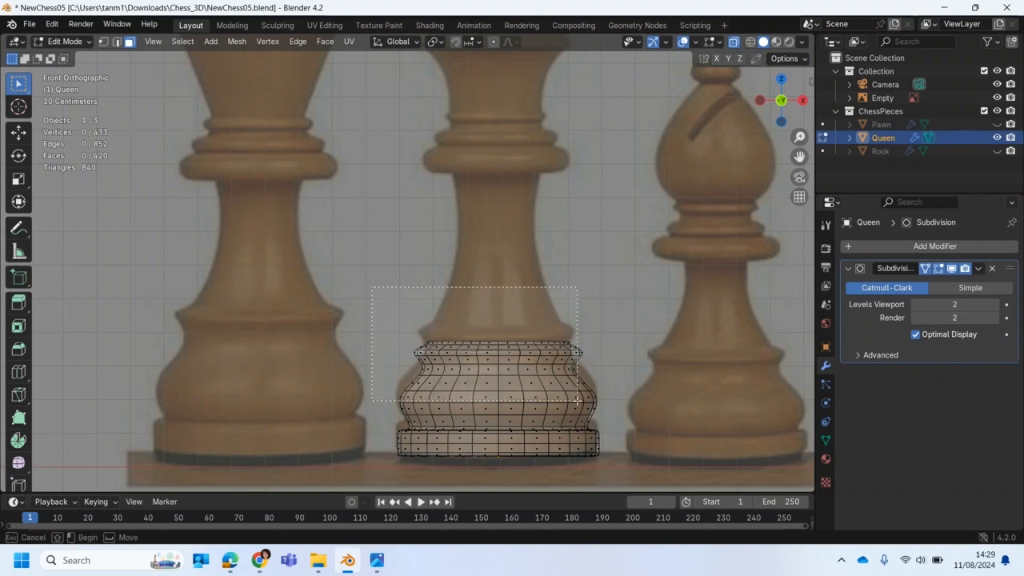
{"action": "left_click_drag", "start_coordinate": [577, 400], "coordinate": [612, 440]}
{"action": "key", "text": "shift+space"}
{"action": "key", "text": "g"}
{"action": "left_click_drag", "start_coordinate": [496, 338], "coordinate": [492, 323]}
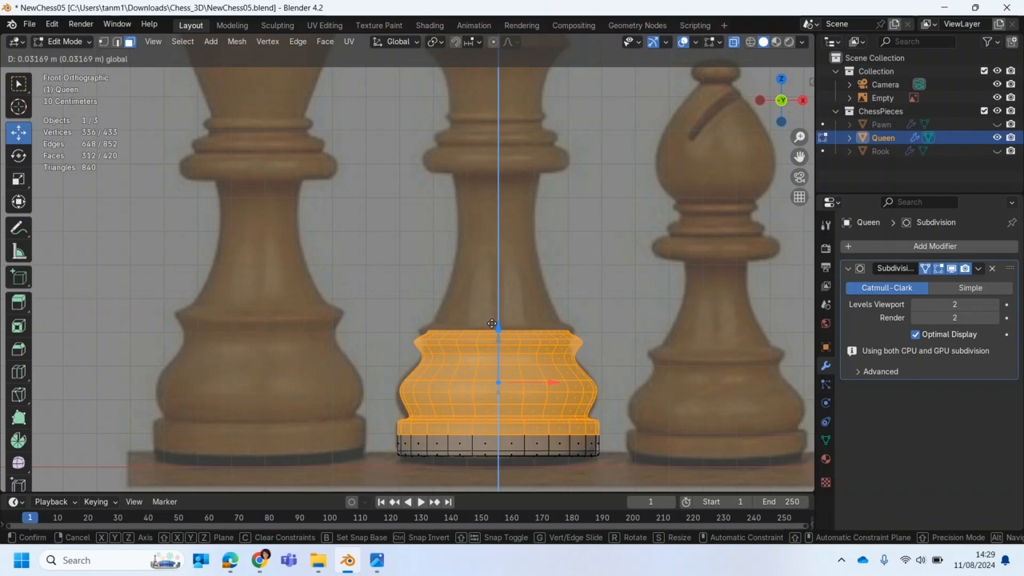
{"action": "left_click_drag", "start_coordinate": [492, 323], "coordinate": [493, 324]}
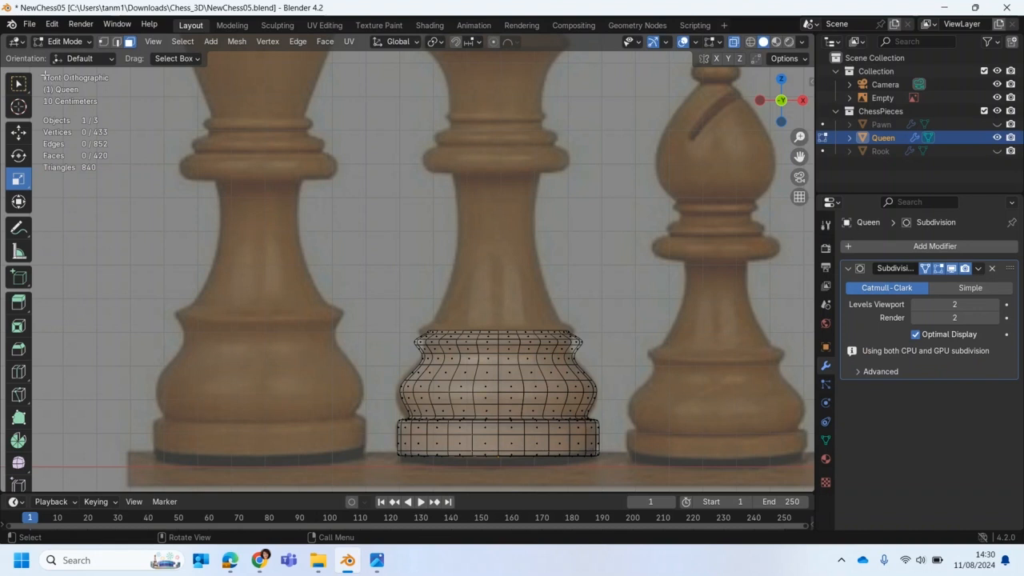
Step: Move the faces of the base's upper collar up about 0.025 m along Z
{"action": "left_click_drag", "start_coordinate": [368, 302], "coordinate": [610, 361]}
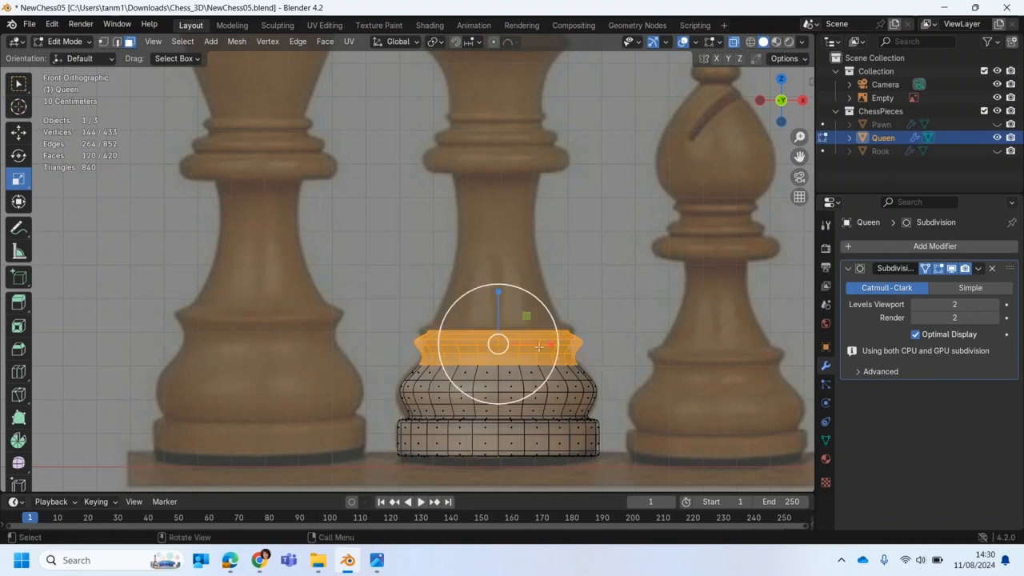
{"action": "left_click", "coordinate": [19, 133]}
{"action": "left_click_drag", "start_coordinate": [496, 287], "coordinate": [496, 277]}
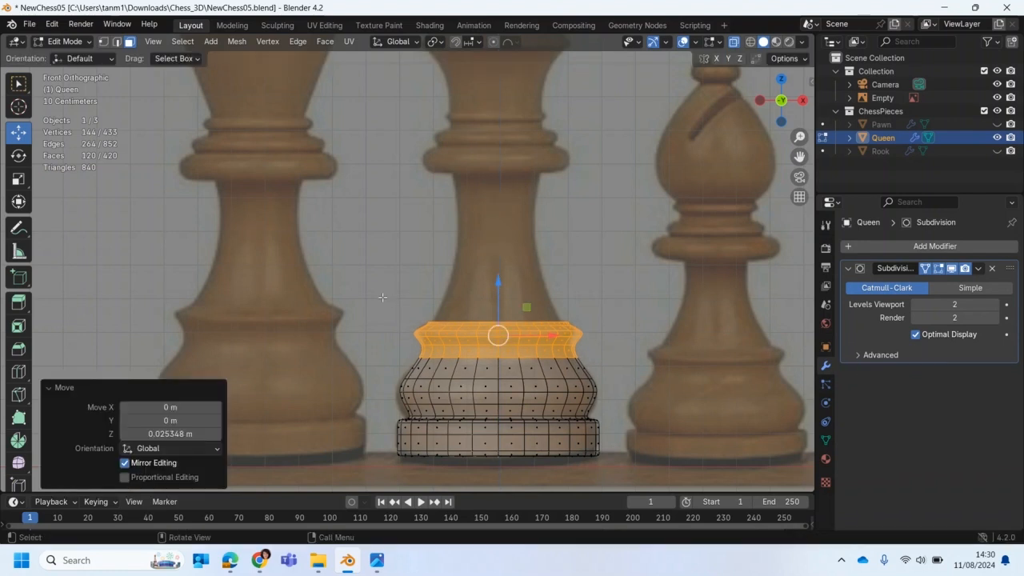
{"action": "left_click", "coordinate": [365, 300]}
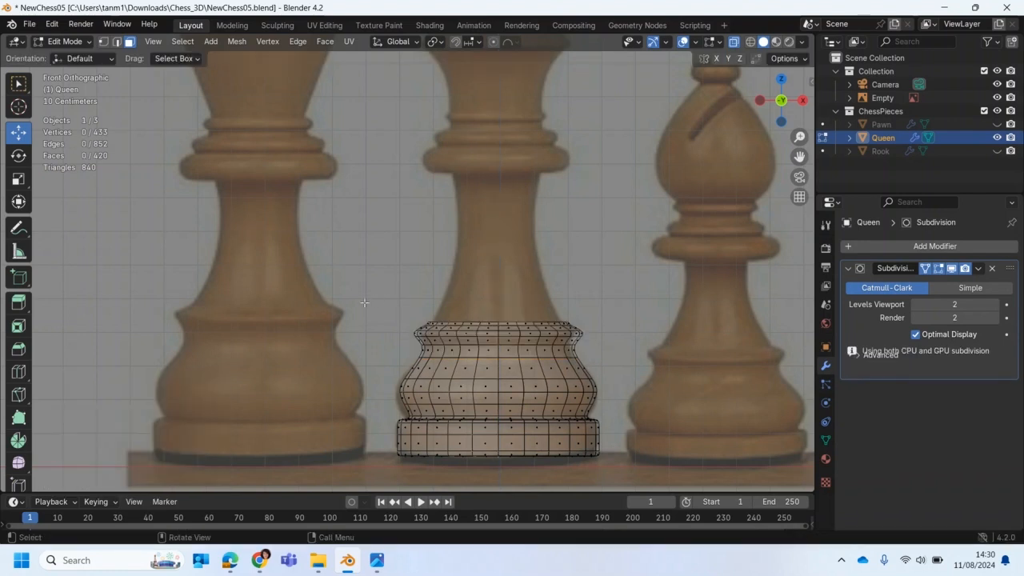
Step: Turn off the Subdivision modifier's viewport display and scale the collar's two widest edge loops inward to fit the reference
{"action": "left_click", "coordinate": [939, 269]}
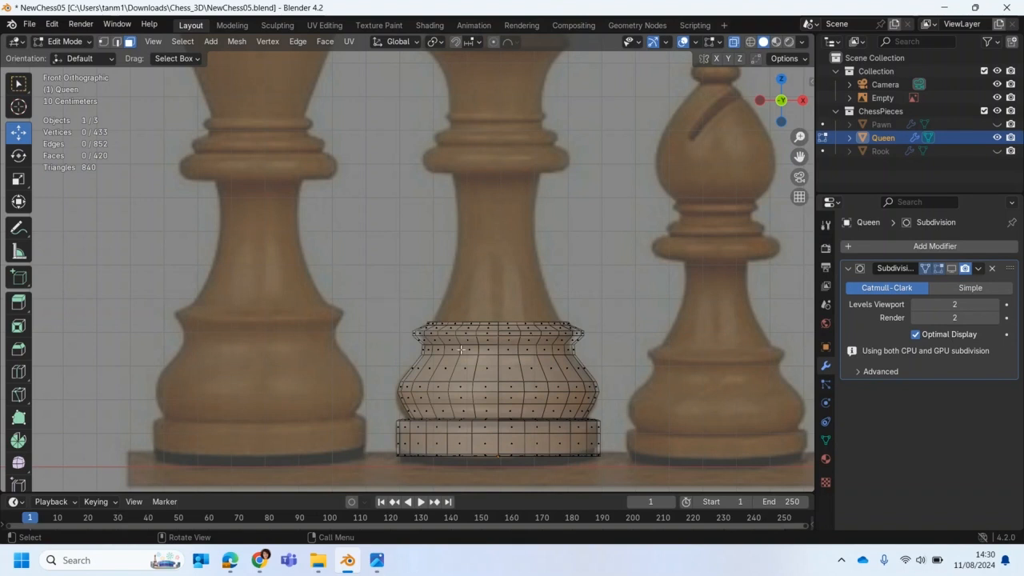
{"action": "scroll", "coordinate": [472, 352], "scroll_direction": "up", "scroll_amount": 1}
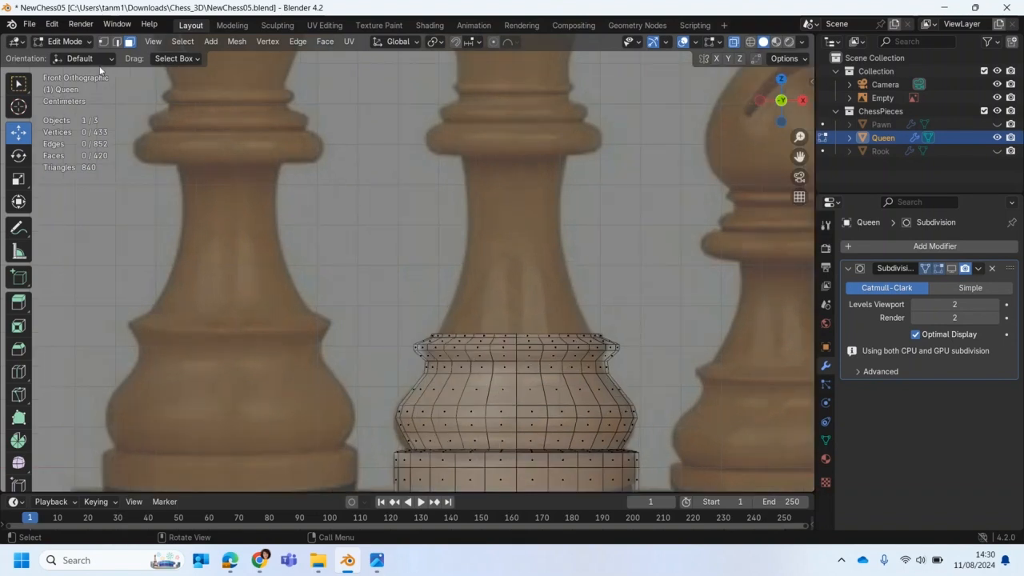
{"action": "left_click", "coordinate": [117, 41]}
{"action": "left_click", "coordinate": [500, 352], "text": "alt"}
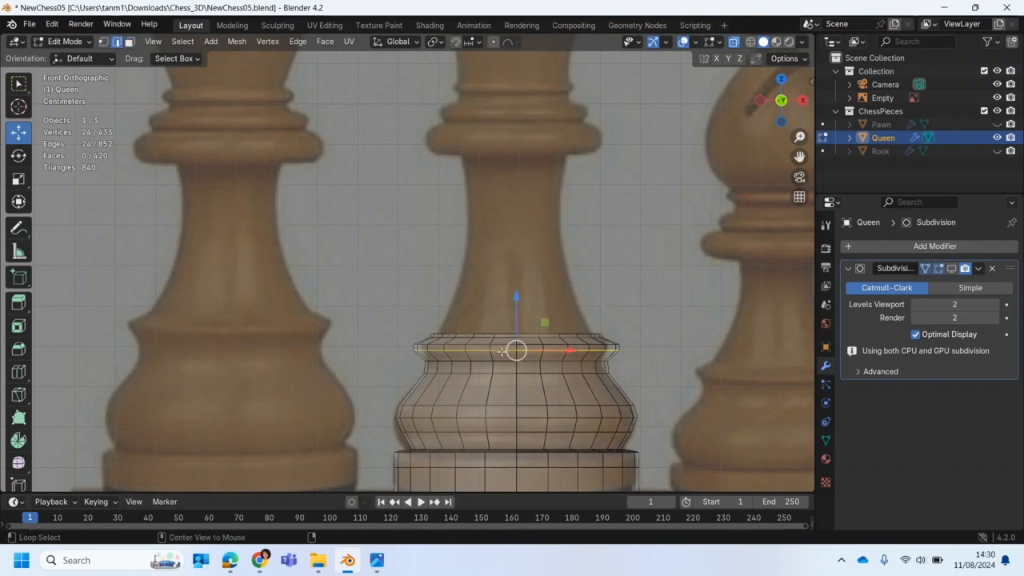
{"action": "left_click", "coordinate": [502, 345], "text": "alt+shift"}
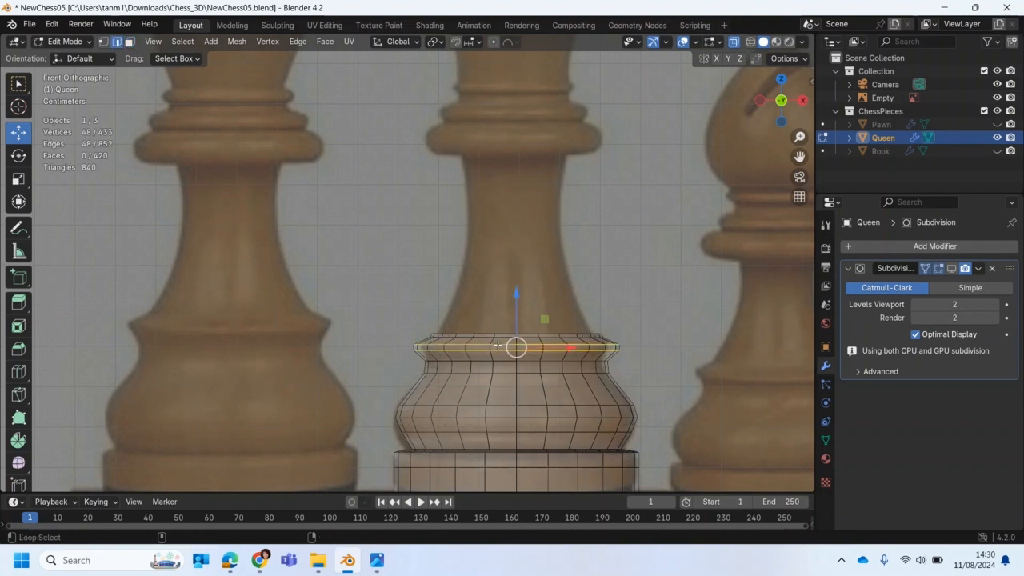
{"action": "key", "text": "shift+space"}
{"action": "key", "text": "s"}
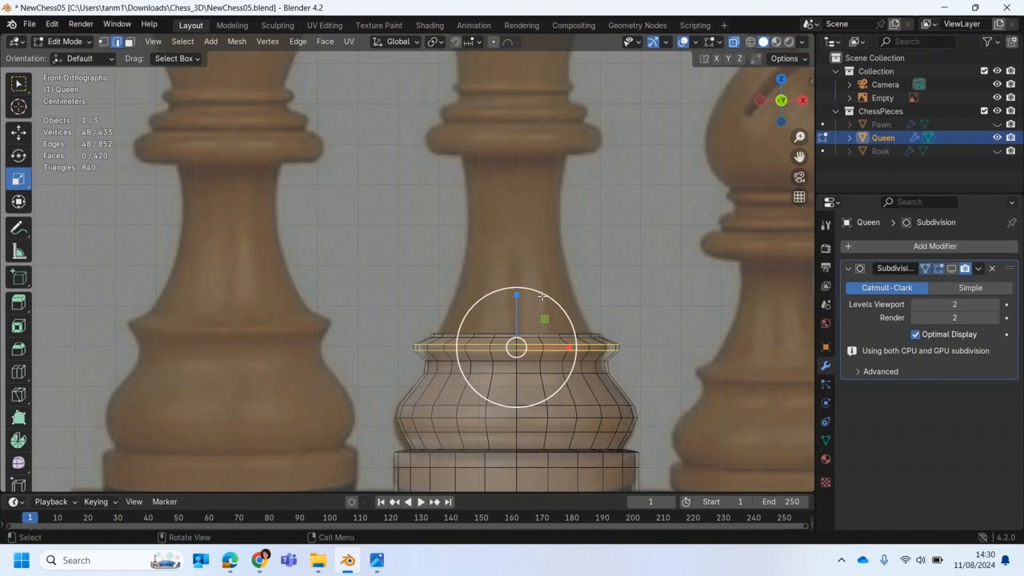
{"action": "left_click_drag", "start_coordinate": [542, 296], "coordinate": [530, 306]}
{"action": "left_click", "coordinate": [442, 309]}
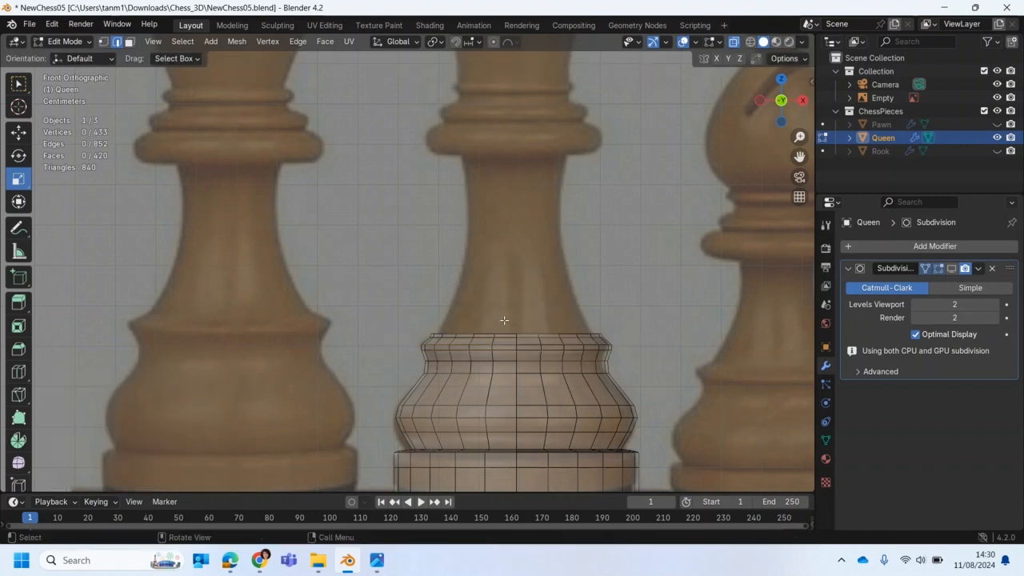
Step: Extrude the collar's top edge loop about 0.437 m up along Z to the reference queen's neck ring
{"action": "left_click", "coordinate": [524, 334], "text": "alt"}
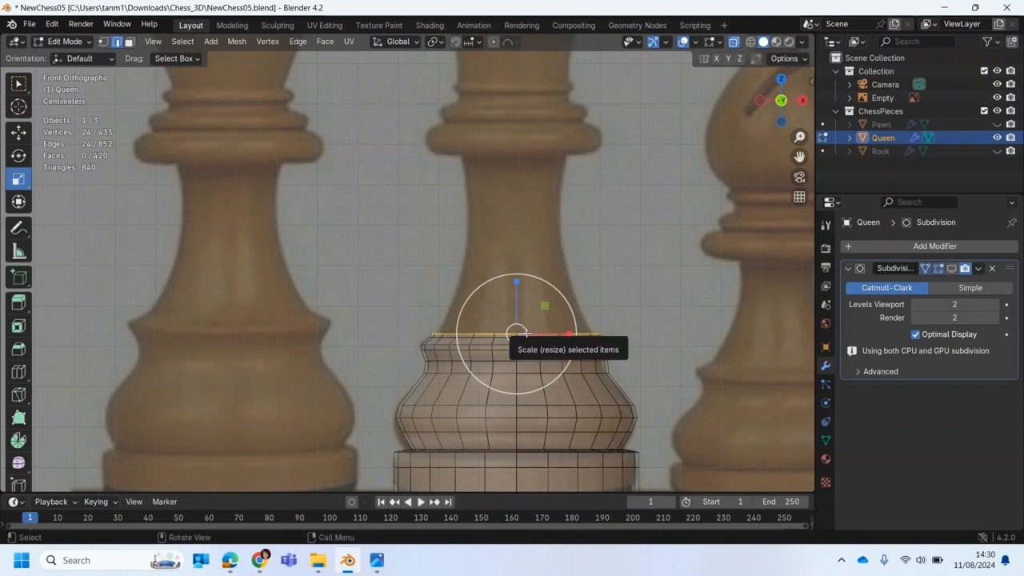
{"action": "key", "text": "e"}
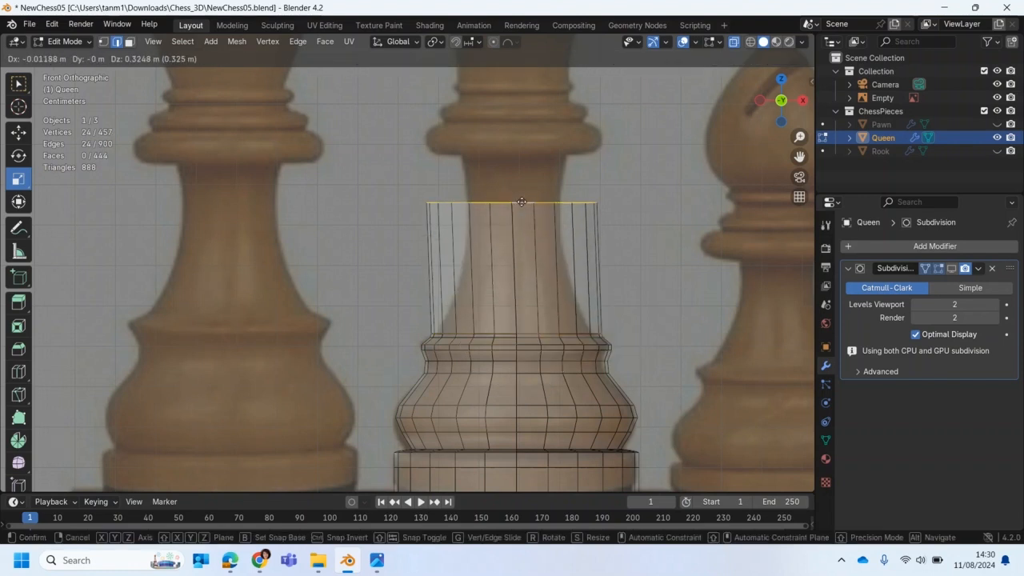
{"action": "key", "text": "z"}
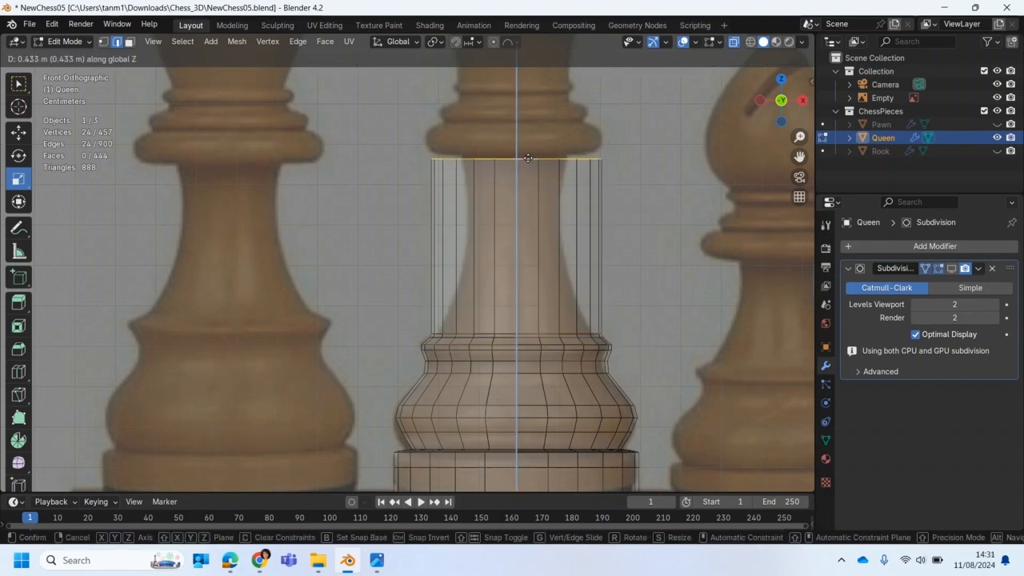
{"action": "left_click", "coordinate": [528, 156]}
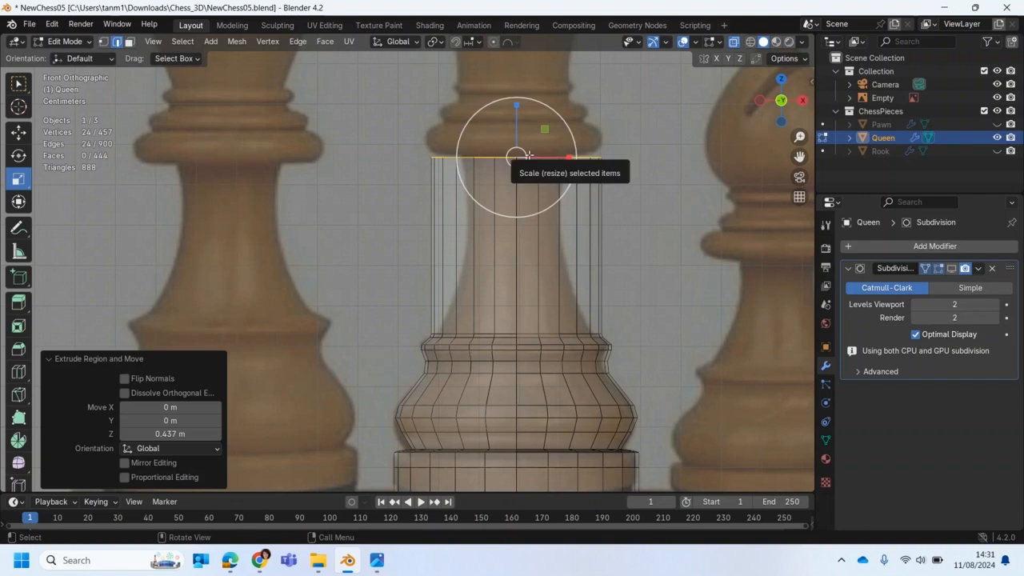
Step: Scale the extruded top edge loop to about 0.627 and add a mid-body loop cut scaled to about 0.689
{"action": "key", "text": "s"}
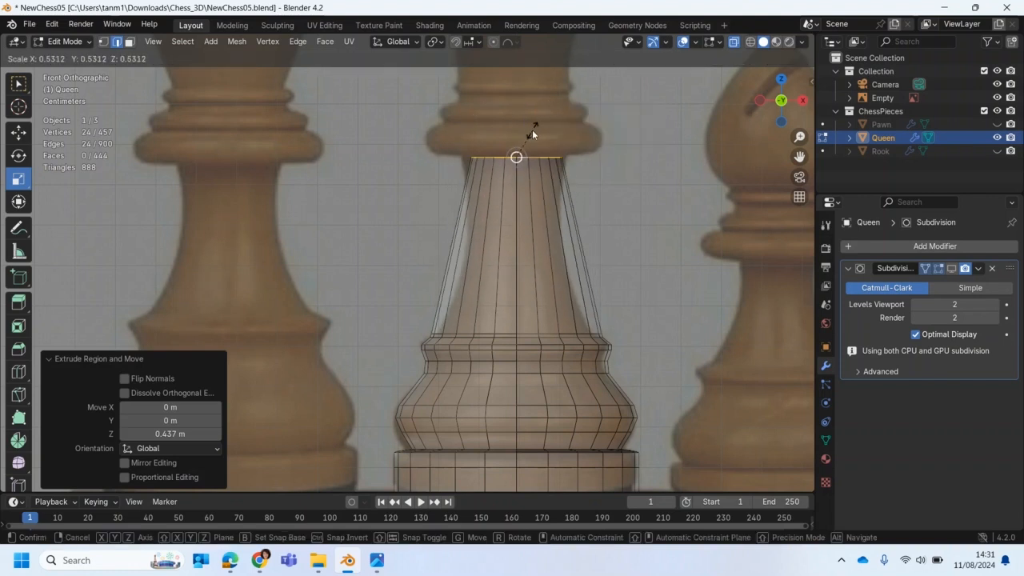
{"action": "left_click", "coordinate": [536, 124]}
{"action": "left_click", "coordinate": [19, 371]}
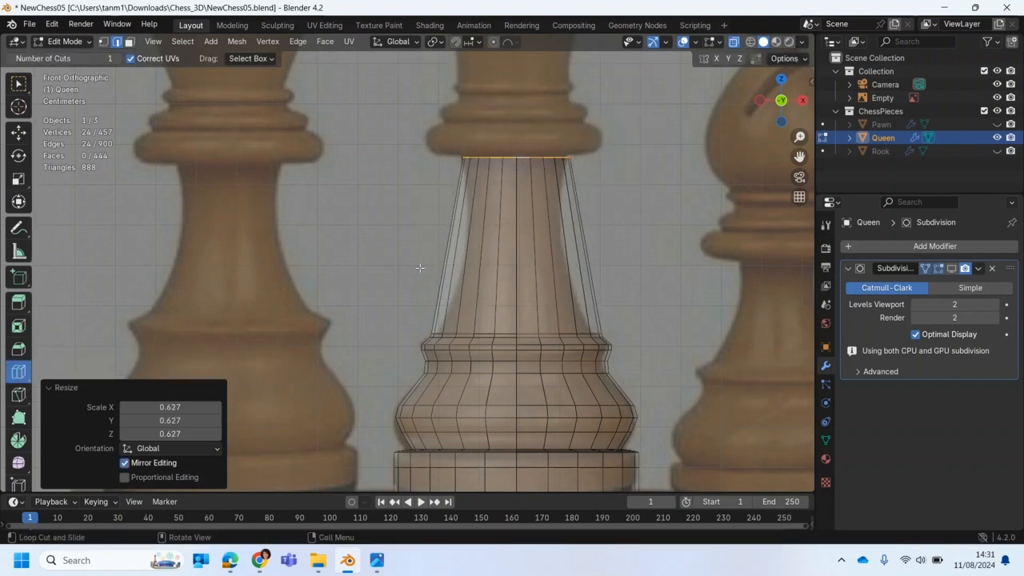
{"action": "left_click", "coordinate": [503, 254]}
{"action": "key", "text": "s"}
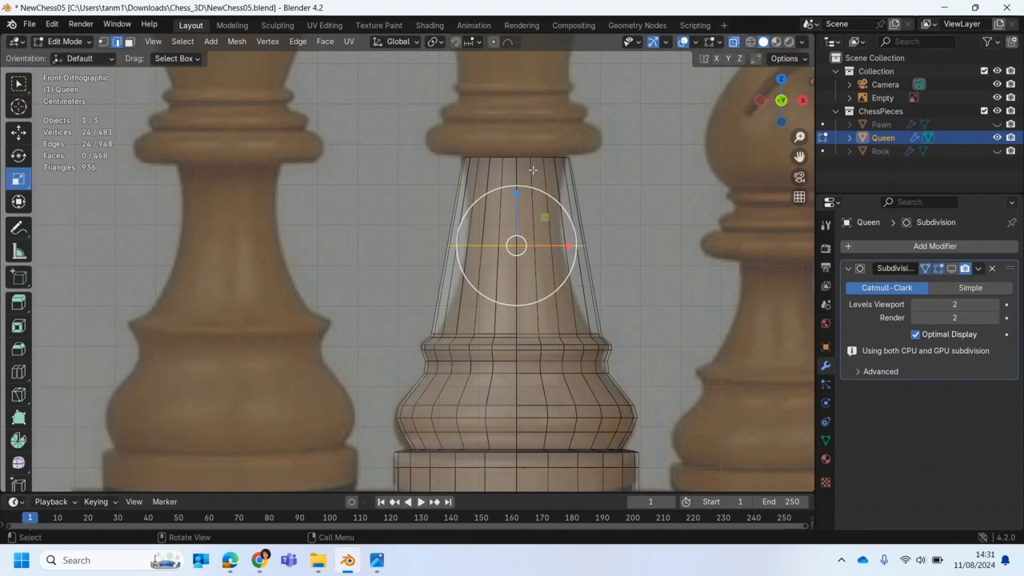
{"action": "left_click", "coordinate": [537, 212]}
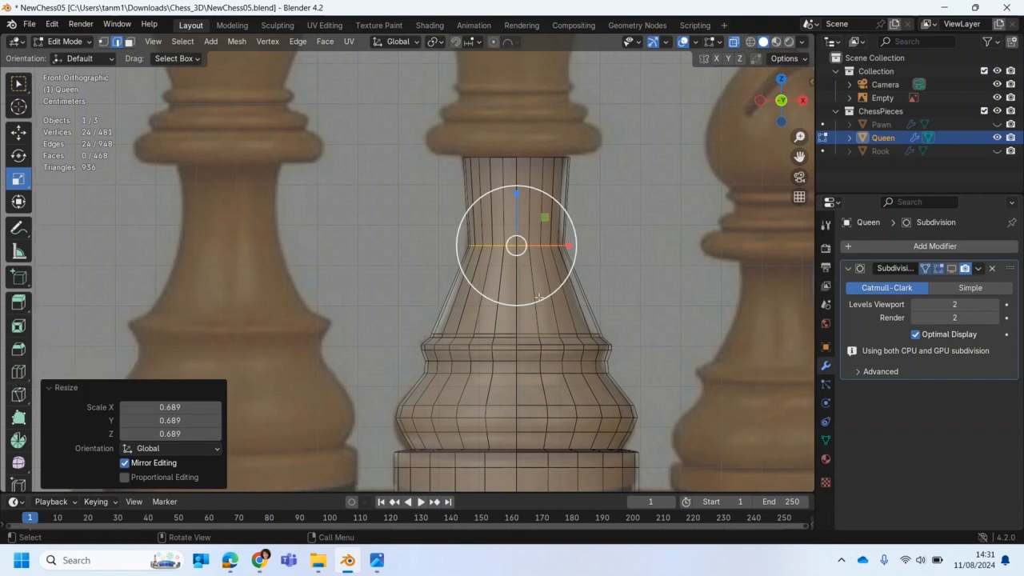
Step: Add a loop cut across the flared lower body and scale it to about 0.868 to follow the reference curve
{"action": "left_click", "coordinate": [444, 310]}
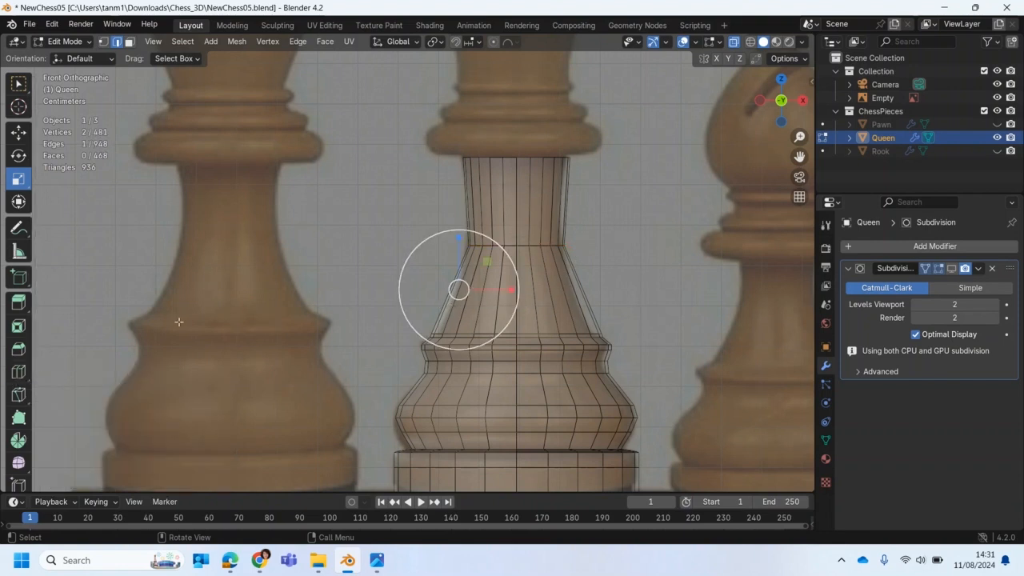
{"action": "left_click", "coordinate": [18, 371]}
{"action": "mouse_move", "coordinate": [500, 300]}
{"action": "left_mouse_down"}
{"action": "mouse_move", "coordinate": [499, 312]}
{"action": "mouse_move", "coordinate": [502, 298]}
{"action": "left_mouse_up"}
{"action": "key", "text": "shift+space"}
{"action": "key", "text": "s"}
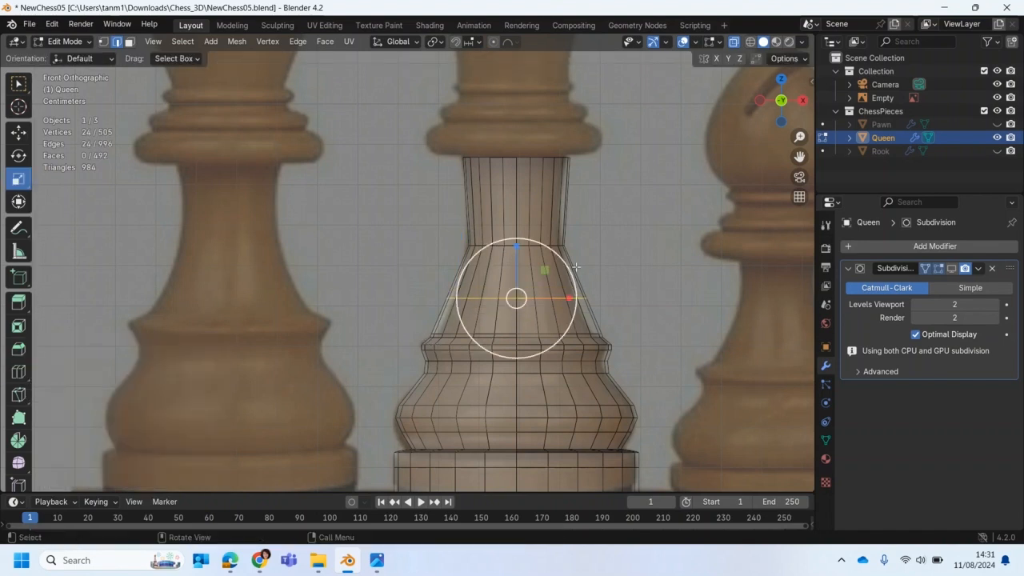
{"action": "left_click_drag", "start_coordinate": [569, 272], "coordinate": [563, 280]}
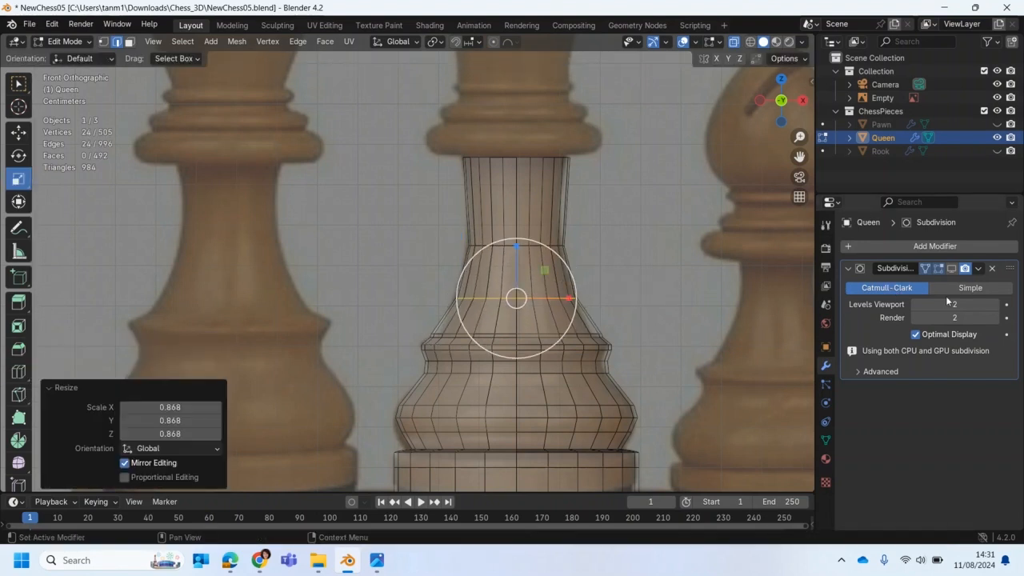
{"action": "left_click", "coordinate": [951, 269]}
{"action": "left_click", "coordinate": [951, 269]}
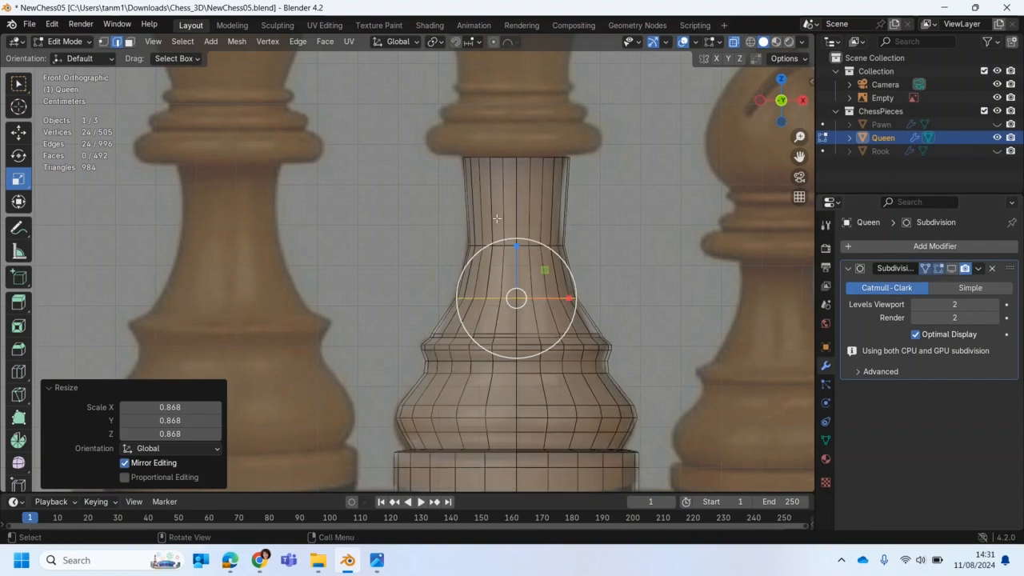
Step: Extrude the body's top edge loop about 0.0055 m along Z, widen it to the reference neck ring and raise it about 0.0077 m
{"action": "scroll", "coordinate": [519, 226], "scroll_direction": "down", "scroll_amount": 1}
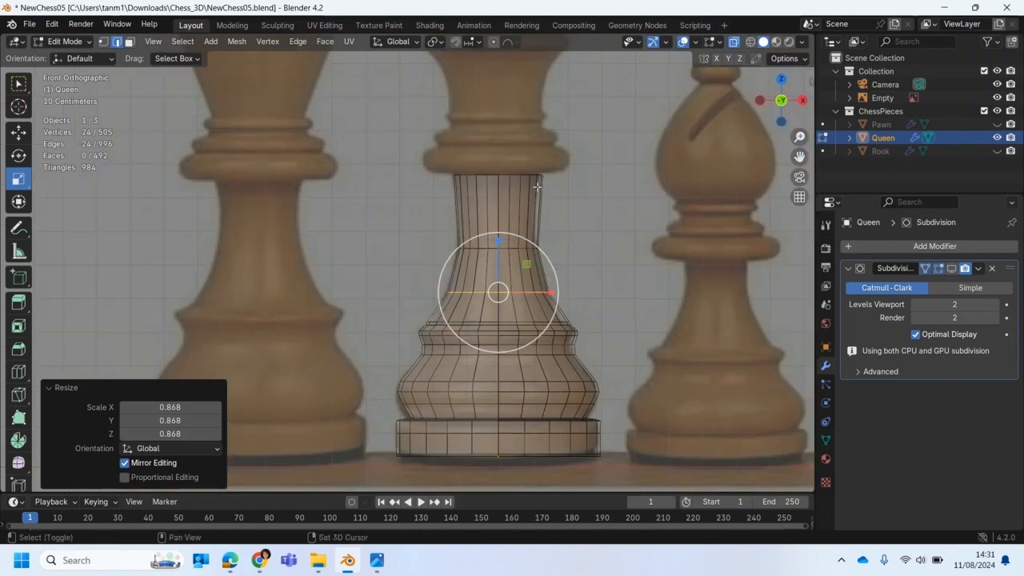
{"action": "middle_click_drag", "start_coordinate": [519, 227], "coordinate": [489, 304], "text": "shift"}
{"action": "scroll", "coordinate": [490, 304], "scroll_direction": "up", "scroll_amount": 2}
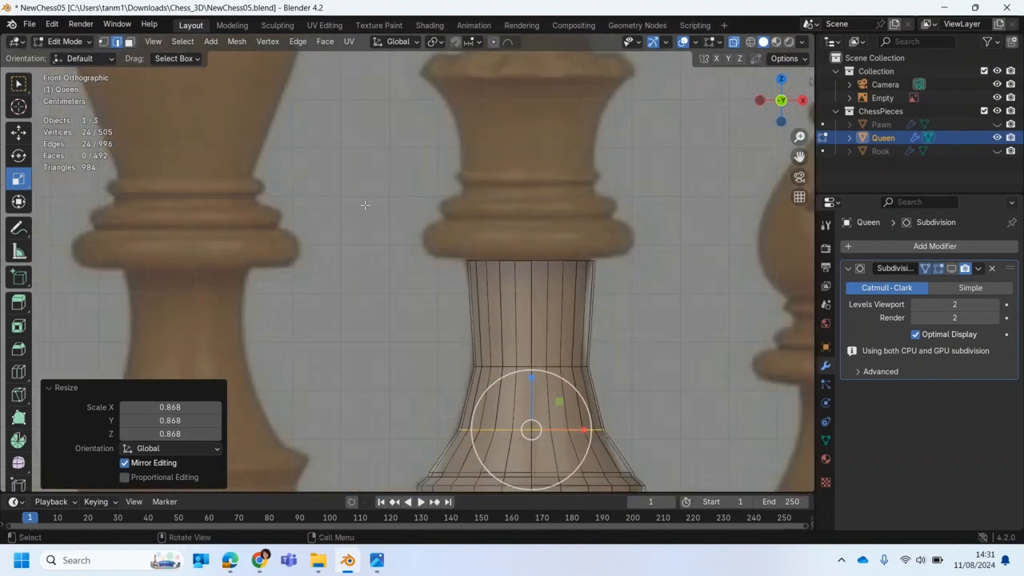
{"action": "left_click", "coordinate": [528, 260], "text": "alt"}
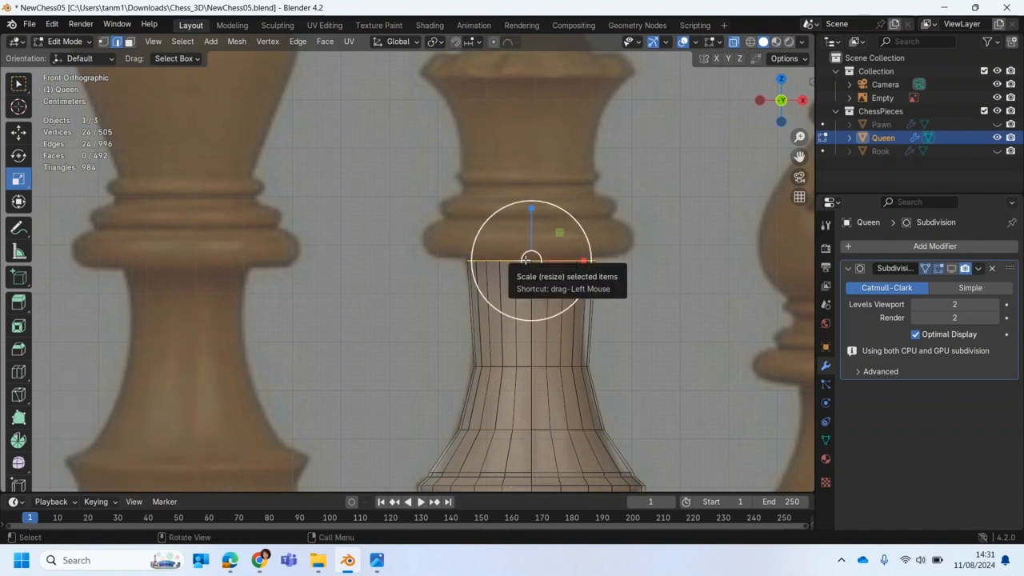
{"action": "key", "text": "e"}
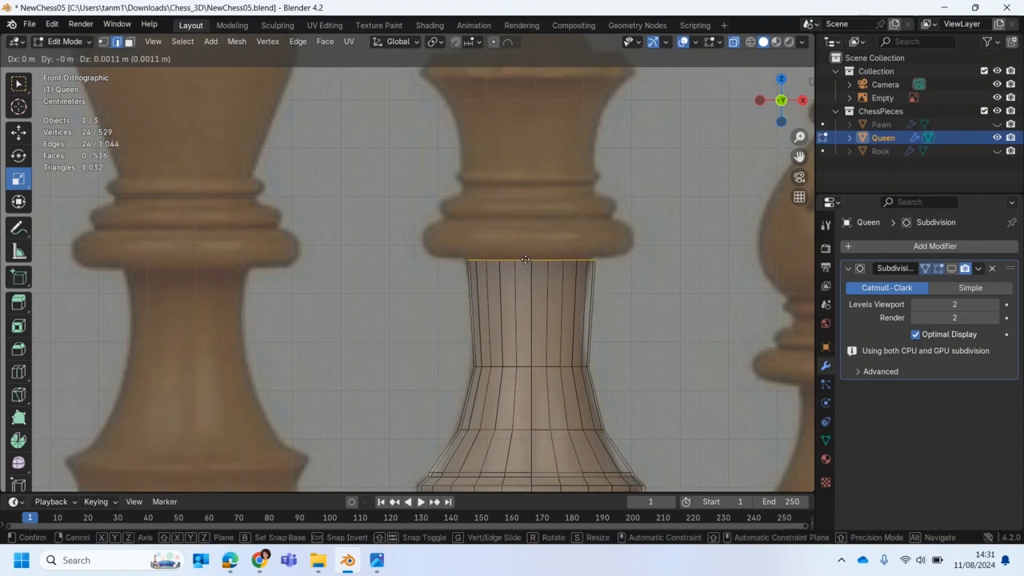
{"action": "key", "text": "z"}
{"action": "left_click", "coordinate": [526, 257]}
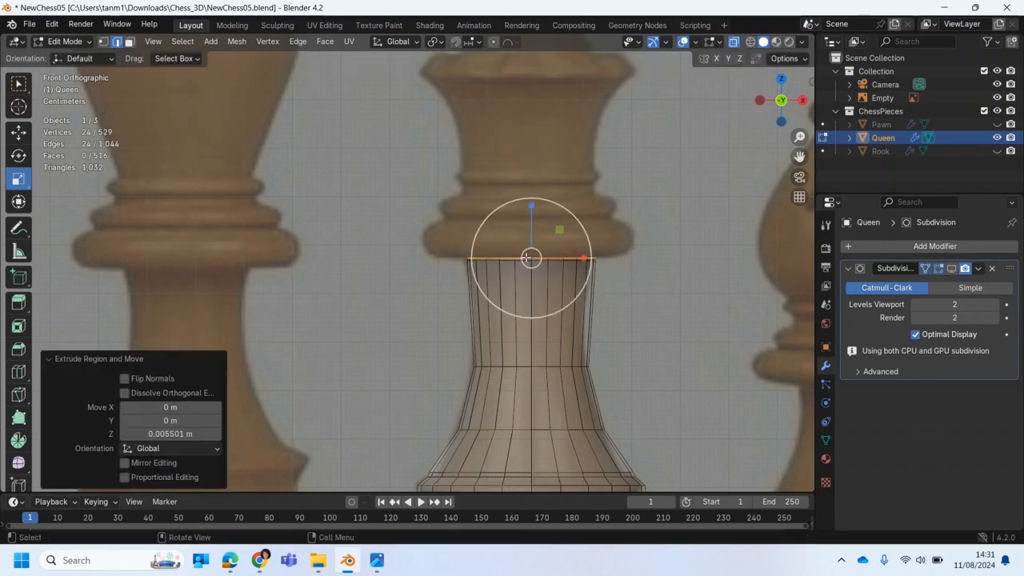
{"action": "left_click_drag", "start_coordinate": [582, 229], "coordinate": [622, 217]}
{"action": "key", "text": "g"}
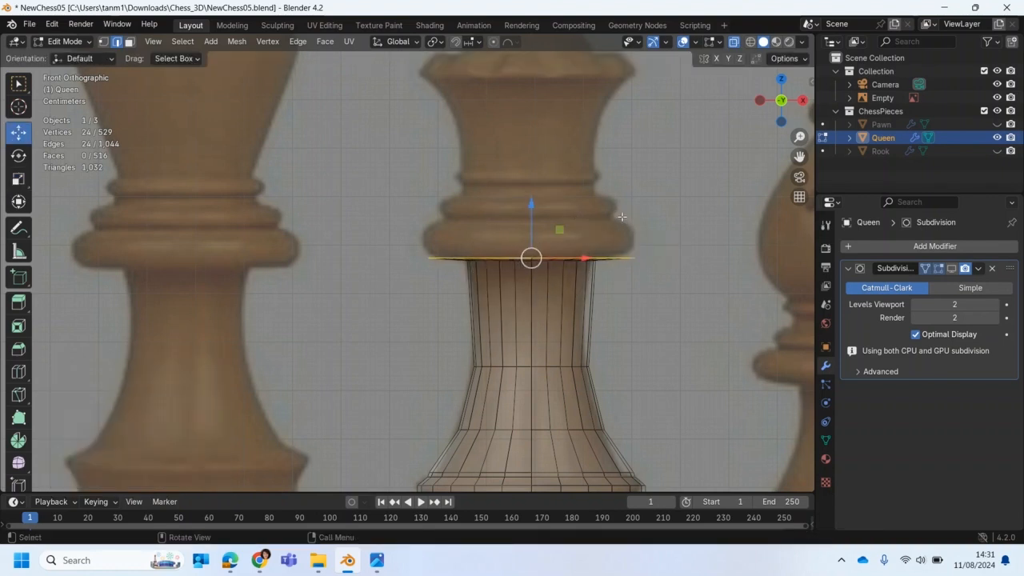
{"action": "left_click_drag", "start_coordinate": [531, 205], "coordinate": [531, 200]}
Step: Extrude the neck ring's wide edge loop about 0.0385 m along Z and scale it to about 1.037
{"action": "key", "text": "e"}
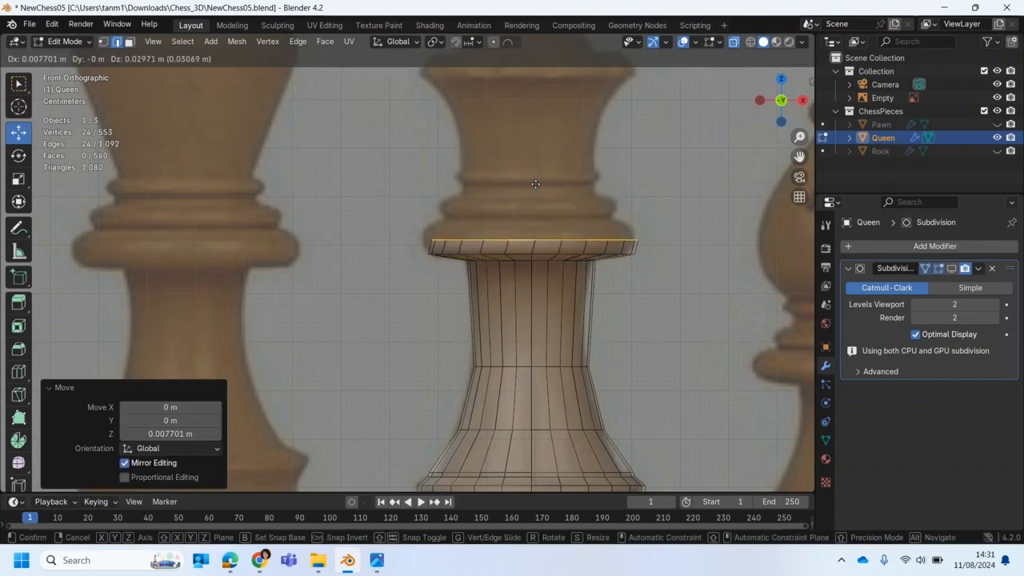
{"action": "key", "text": "z"}
{"action": "left_click", "coordinate": [530, 180]}
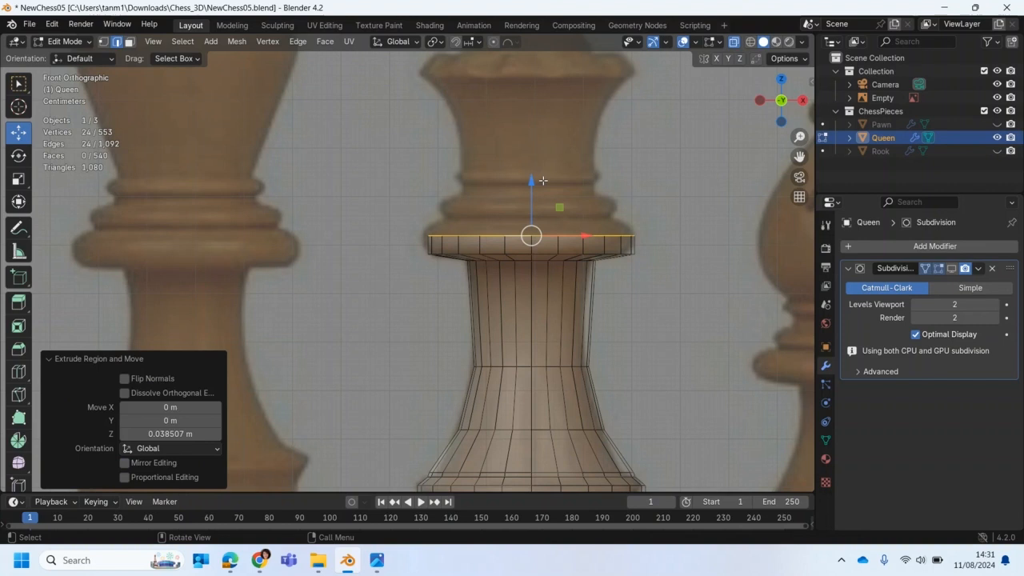
{"action": "key", "text": "s"}
{"action": "left_click_drag", "start_coordinate": [562, 178], "coordinate": [564, 182]}
Step: Extrude the neck ring's top loop up along Z and scale it inward to taper the ring to the reference
{"action": "key", "text": "e"}
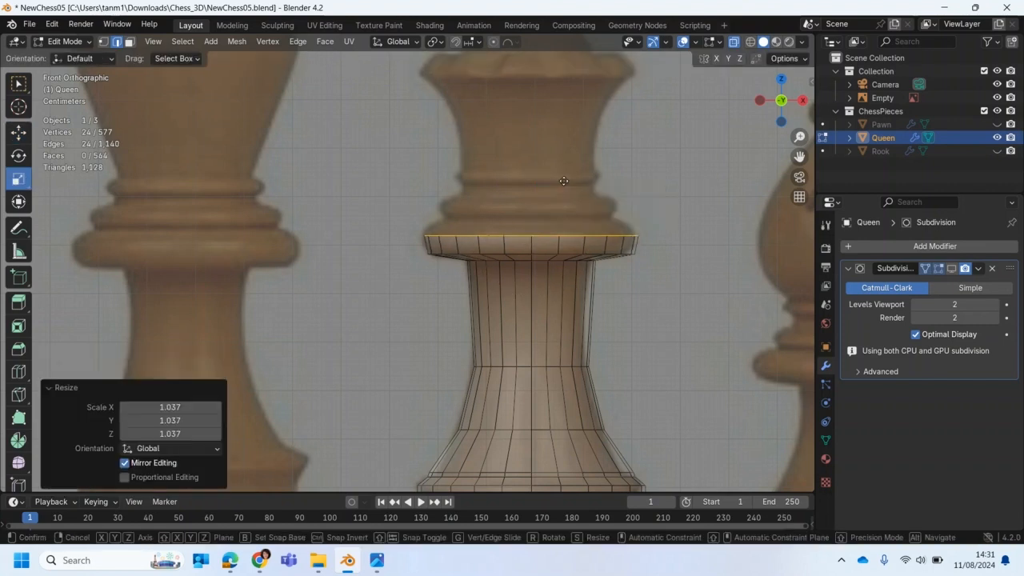
{"action": "key", "text": "z"}
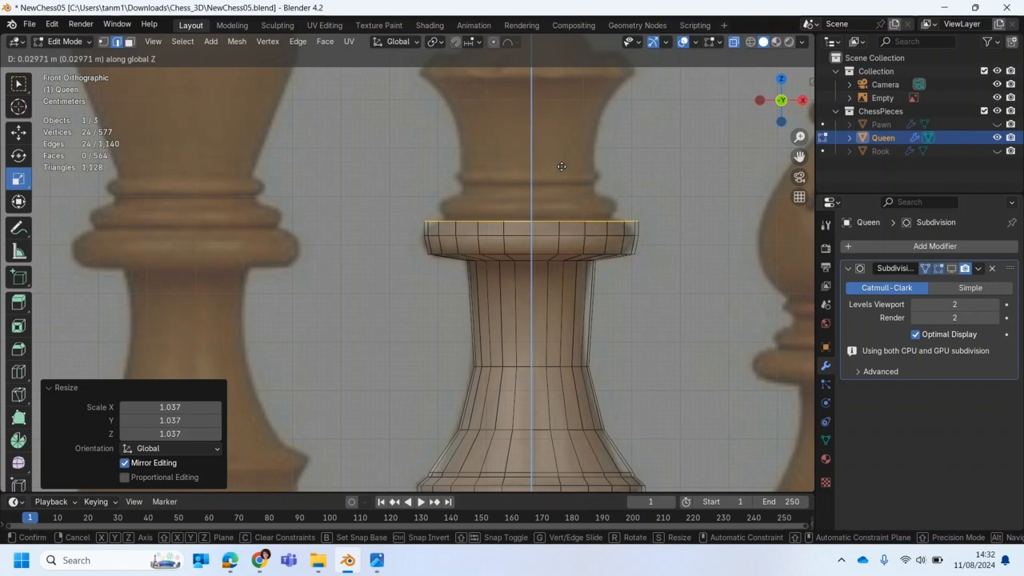
{"action": "left_click", "coordinate": [561, 162]}
{"action": "left_click_drag", "start_coordinate": [560, 170], "coordinate": [553, 183]}
Step: Extrude the tapered loop up about 0.0099 m and again about 0.0165 m, flaring the upper loop to about 1.120
{"action": "key", "text": "e"}
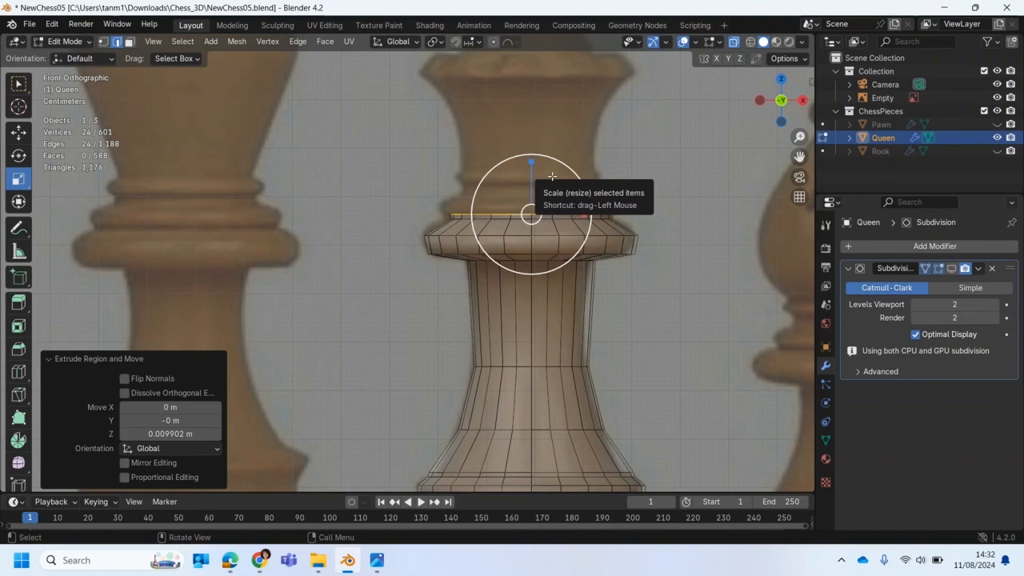
{"action": "key", "text": "e"}
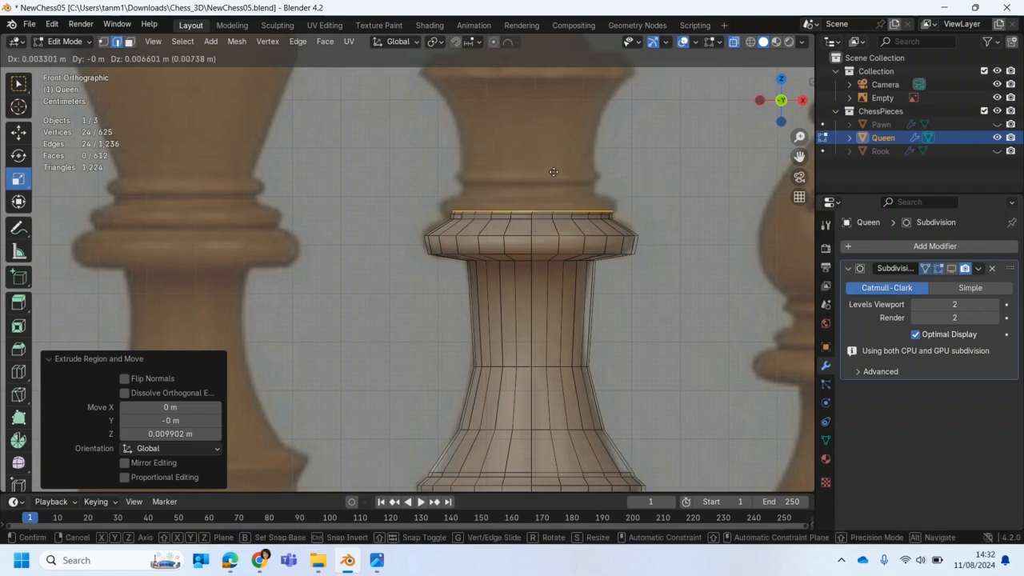
{"action": "key", "text": "z"}
{"action": "left_click", "coordinate": [554, 168]}
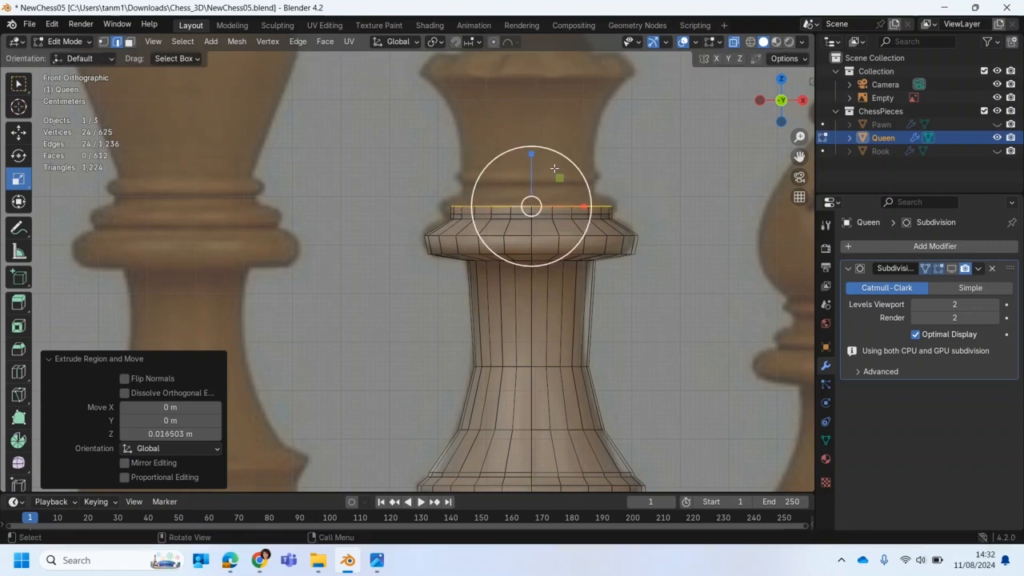
{"action": "left_click_drag", "start_coordinate": [563, 156], "coordinate": [571, 151]}
Step: Extrude the flared loop of the second neck ring up along Z and scale it to about 0.921
{"action": "key", "text": "e"}
{"action": "key", "text": "z"}
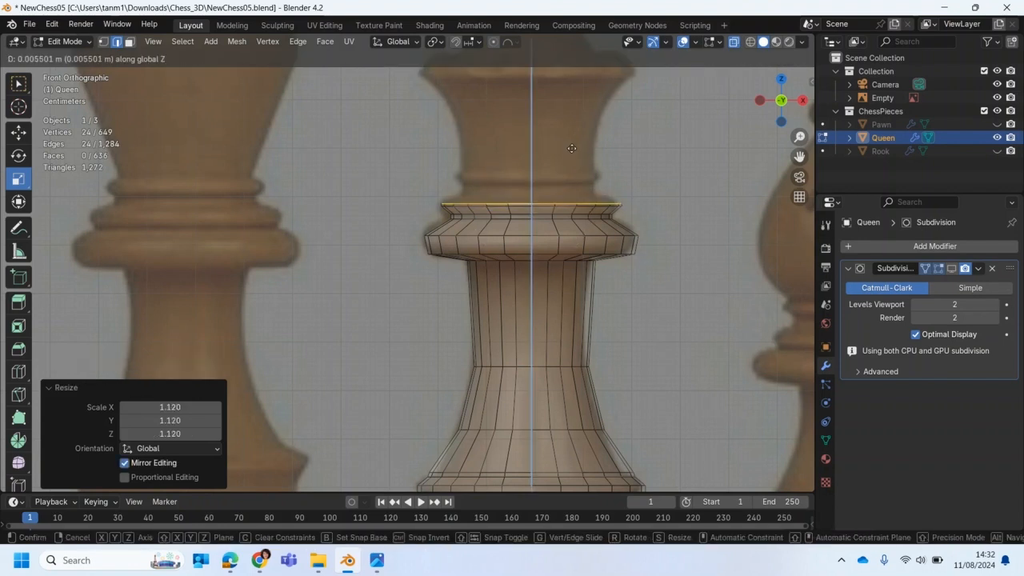
{"action": "left_click", "coordinate": [569, 147]}
{"action": "left_click_drag", "start_coordinate": [569, 148], "coordinate": [565, 155]}
Step: Extrude the second neck ring's top loop about 0.0099 m along Z and scale it in to about 0.814
{"action": "key", "text": "e"}
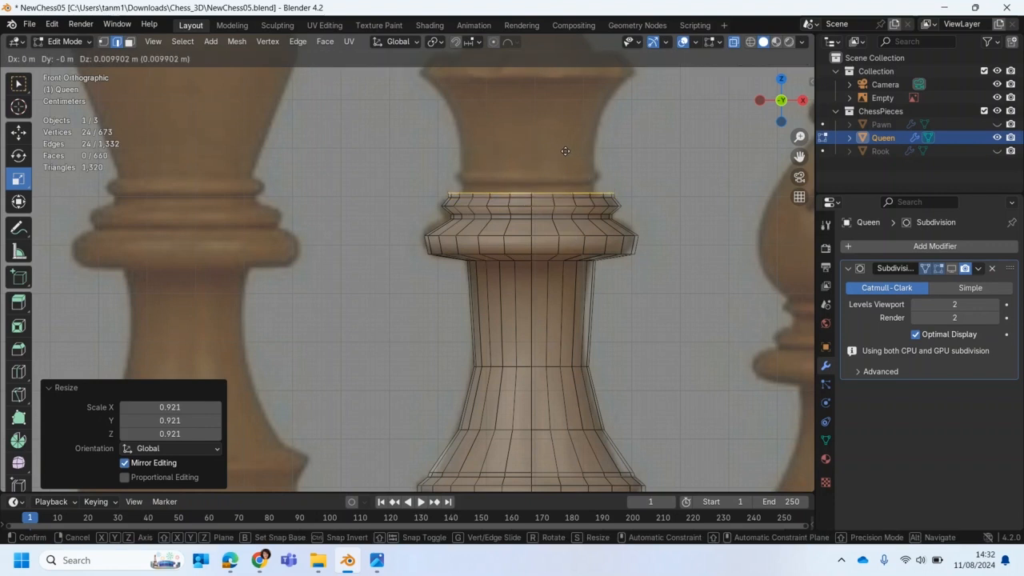
{"action": "key", "text": "z"}
{"action": "left_click", "coordinate": [564, 151]}
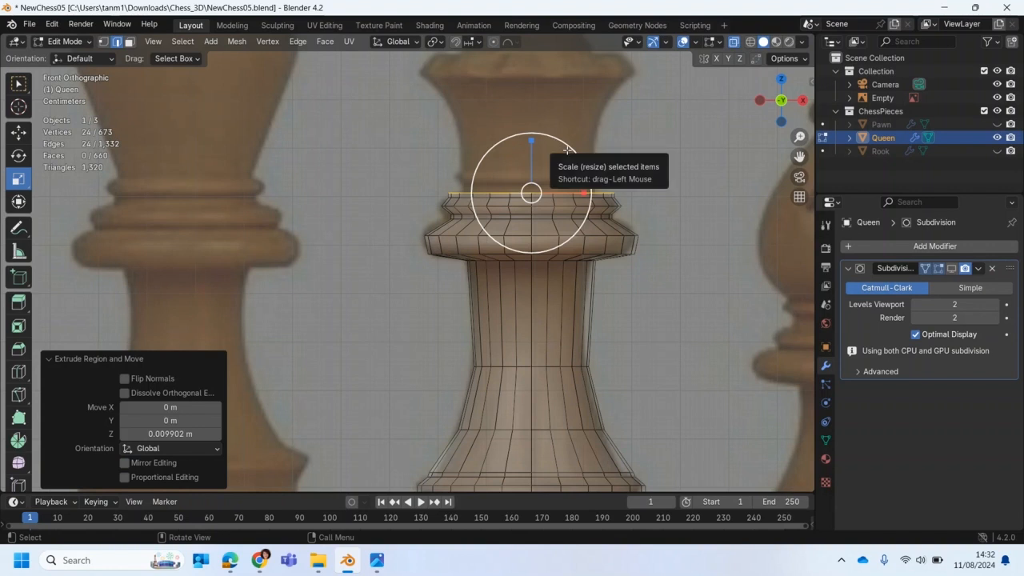
{"action": "left_click_drag", "start_coordinate": [565, 152], "coordinate": [567, 156]}
{"action": "left_click", "coordinate": [561, 158]}
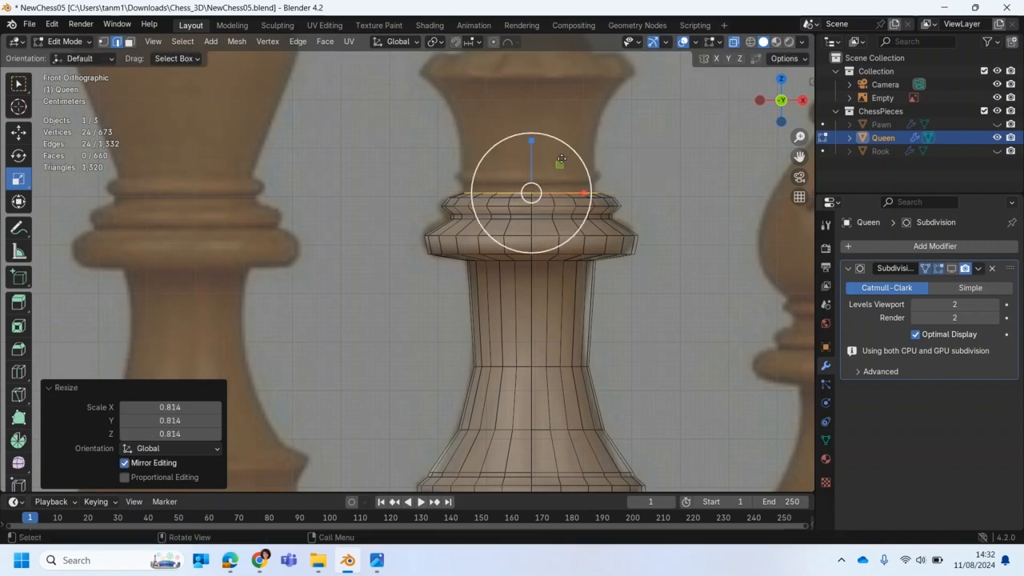
Step: Extrude the narrowed loop about 0.0132 m along Z, and once more to form the thin third ring, scaling its loop to about 1.064
{"action": "key", "text": "e"}
{"action": "key", "text": "z"}
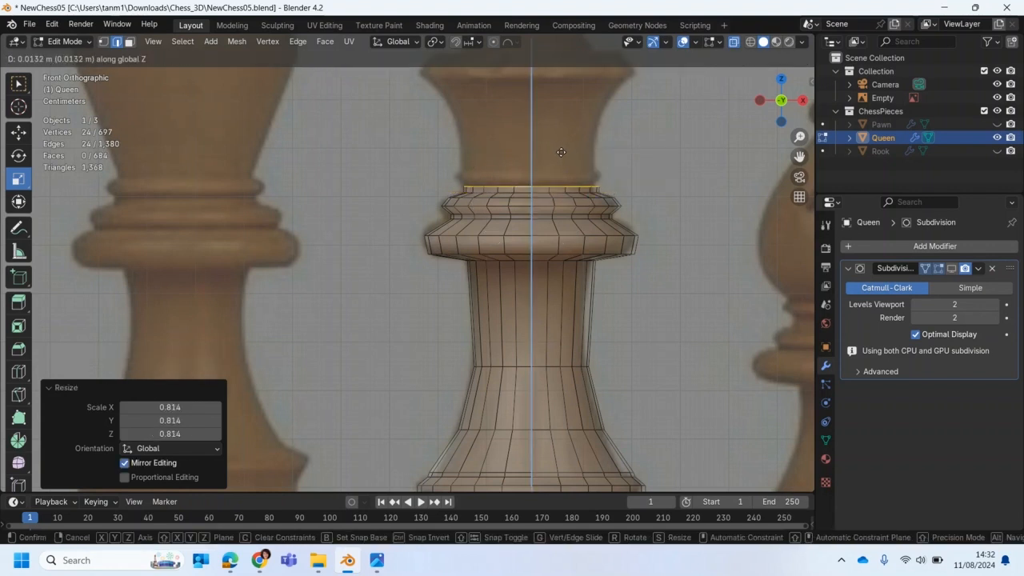
{"action": "left_click", "coordinate": [562, 152]}
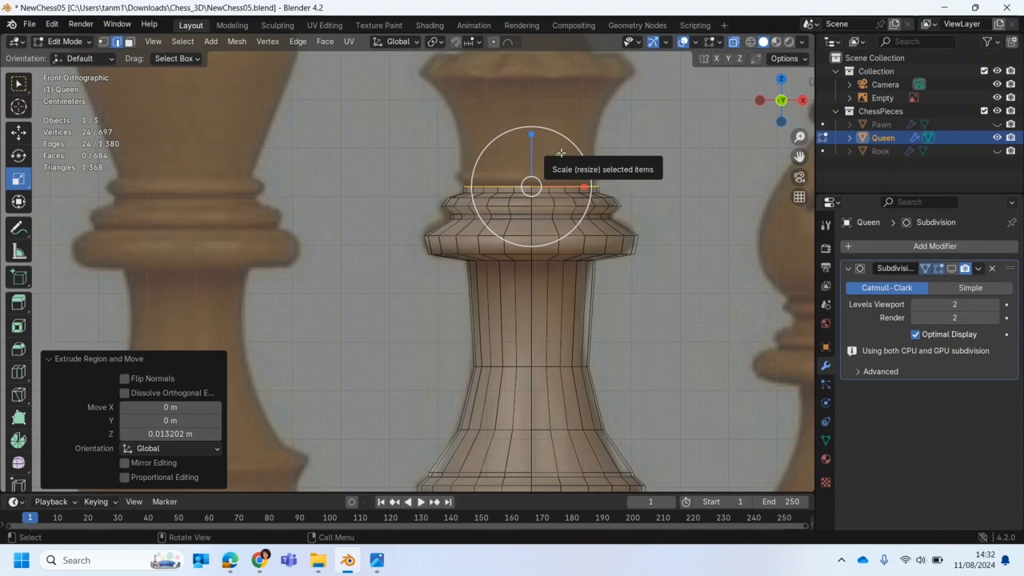
{"action": "key", "text": "e"}
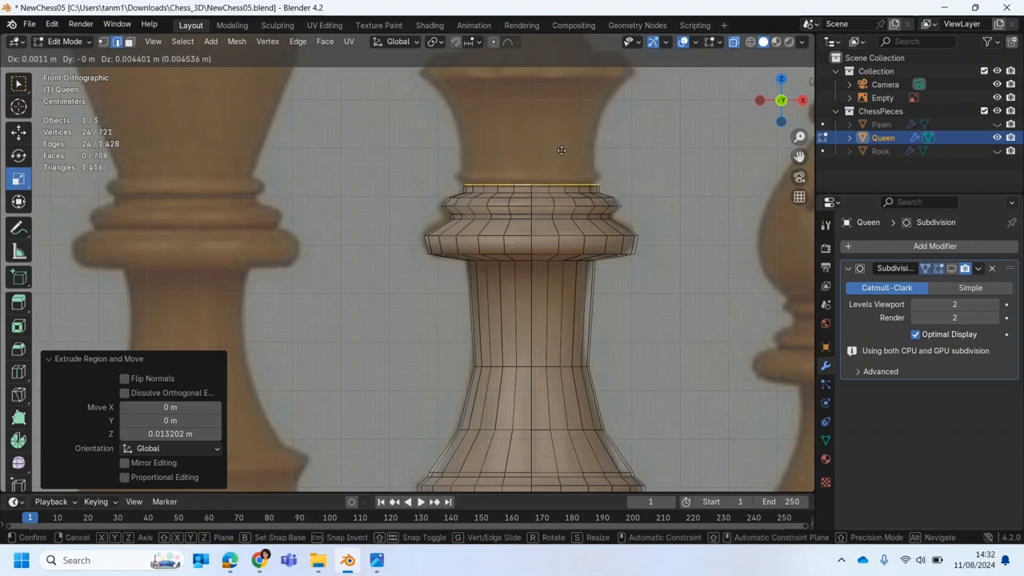
{"action": "key", "text": "z"}
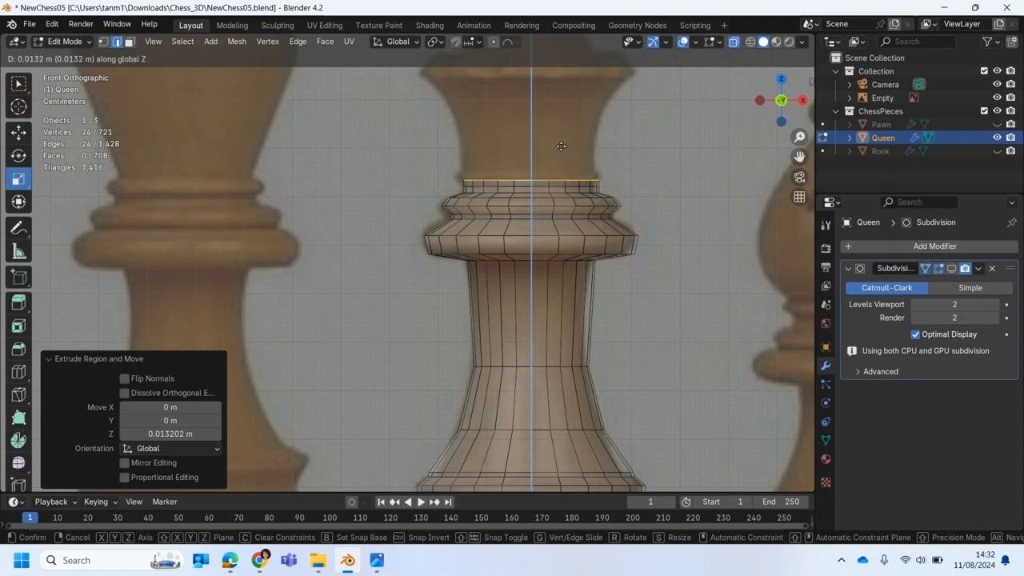
{"action": "left_click", "coordinate": [561, 143]}
{"action": "left_click_drag", "start_coordinate": [571, 129], "coordinate": [576, 128]}
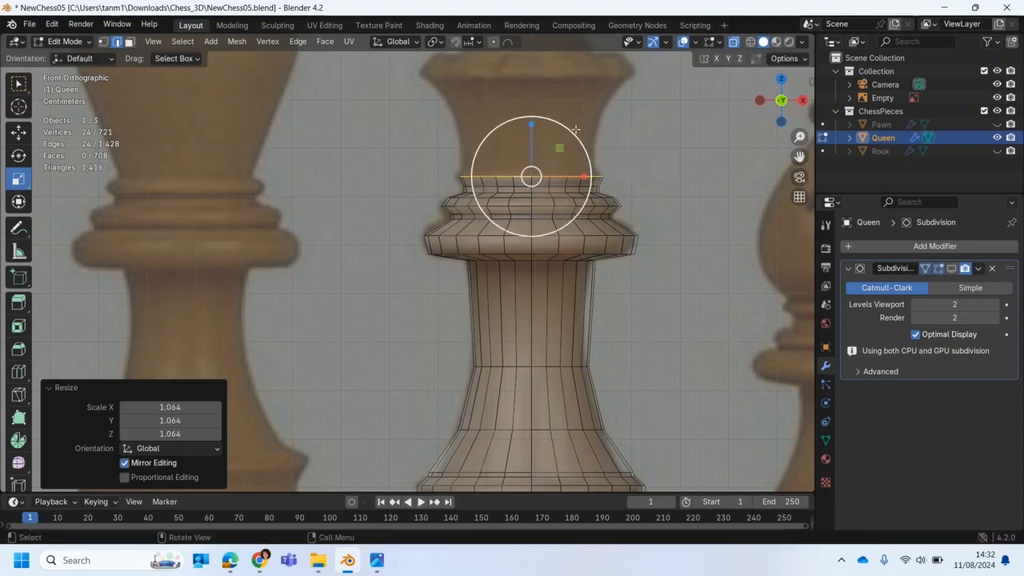
Step: Extrude the thin third ring's top loop about 0.1265 m along Z to start the queen's head
{"action": "key", "text": "e"}
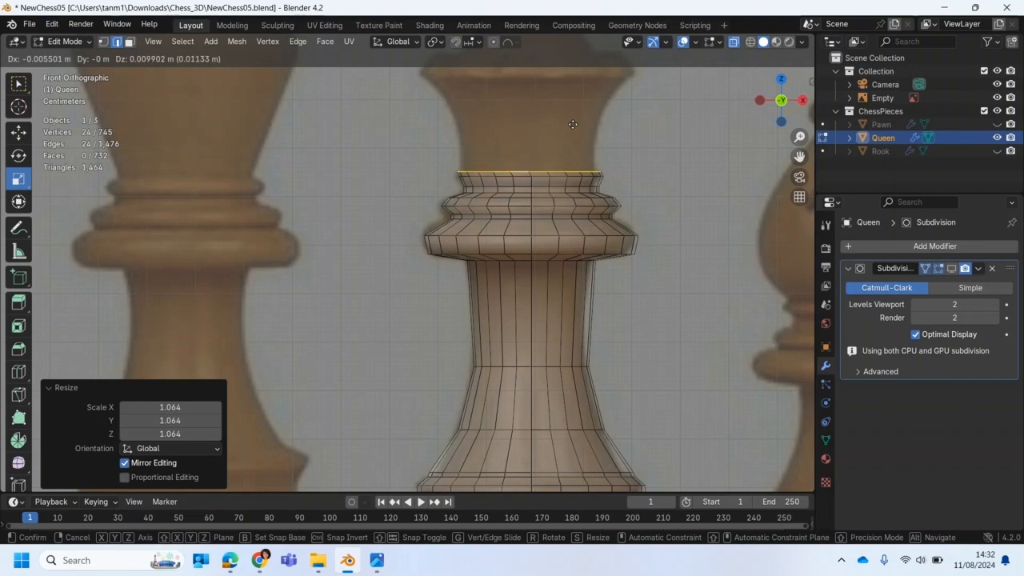
{"action": "key", "text": "z"}
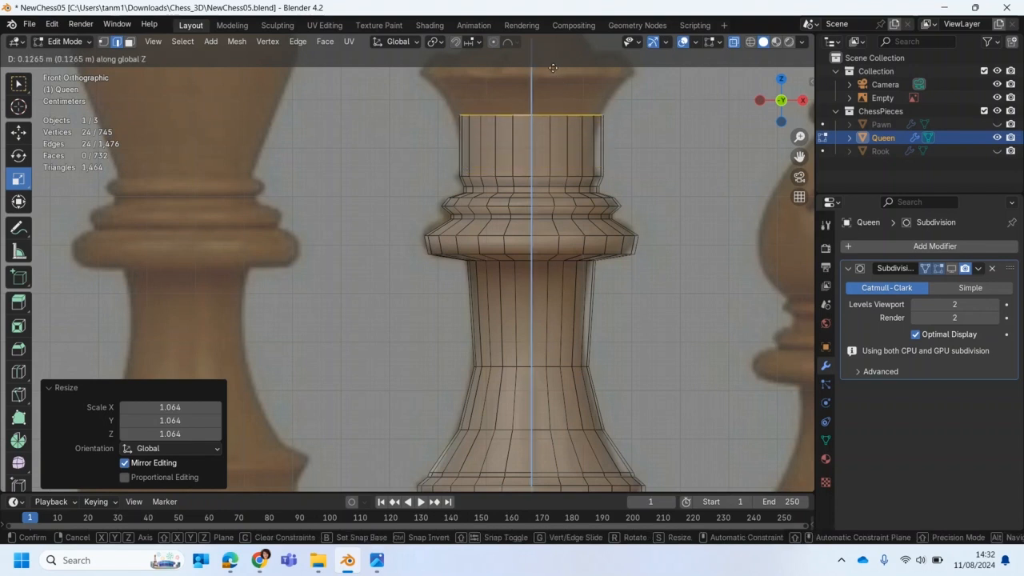
{"action": "left_click", "coordinate": [553, 68]}
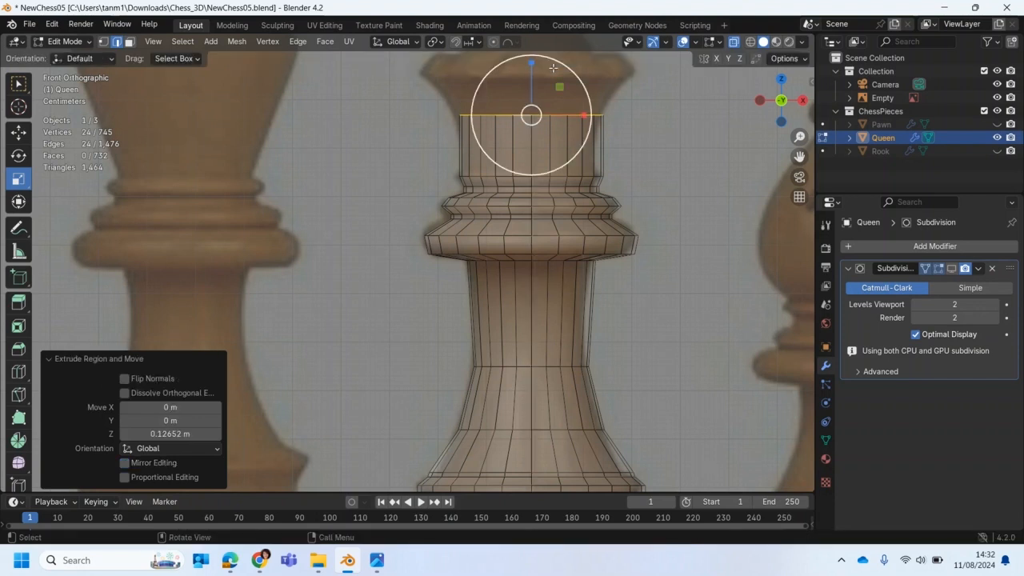
Step: Extrude the head's top loop about 0.0695 m along Z and scale it out to about 1.381
{"action": "middle_click_drag", "start_coordinate": [501, 161], "coordinate": [476, 292], "text": "shift"}
{"action": "scroll", "coordinate": [476, 293], "scroll_direction": "up", "scroll_amount": 2}
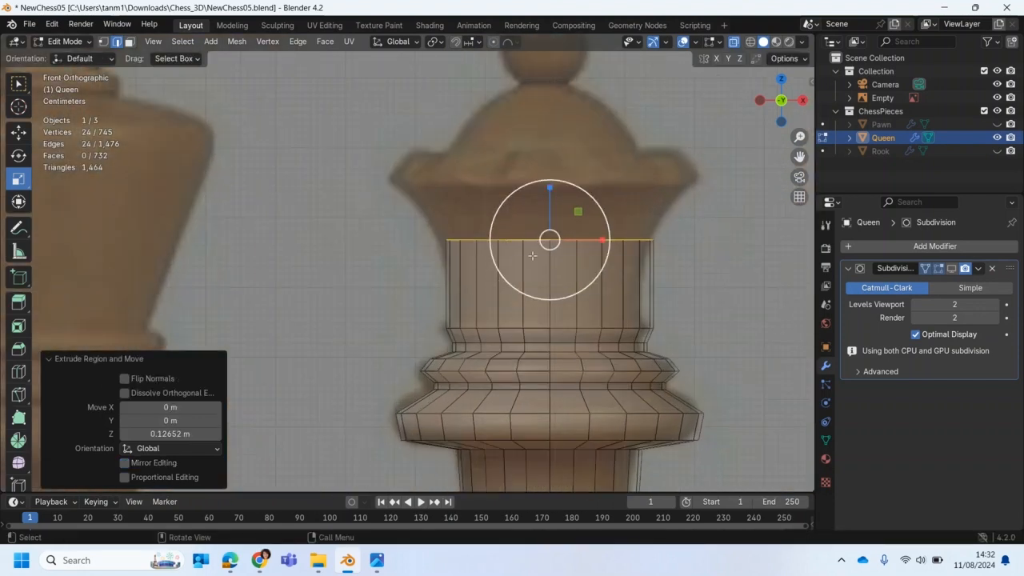
{"action": "key", "text": "e"}
{"action": "key", "text": "z"}
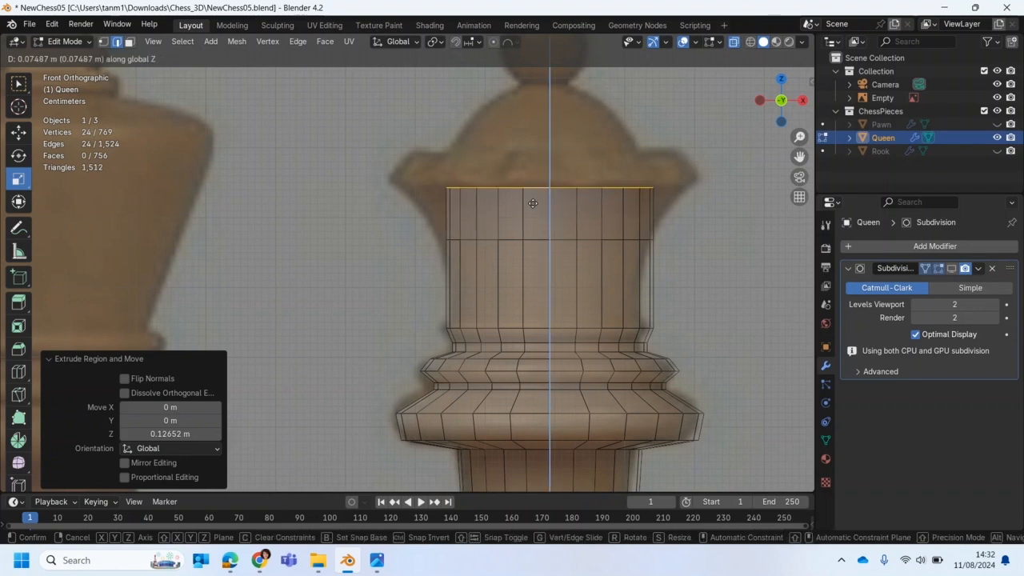
{"action": "left_click", "coordinate": [532, 207]}
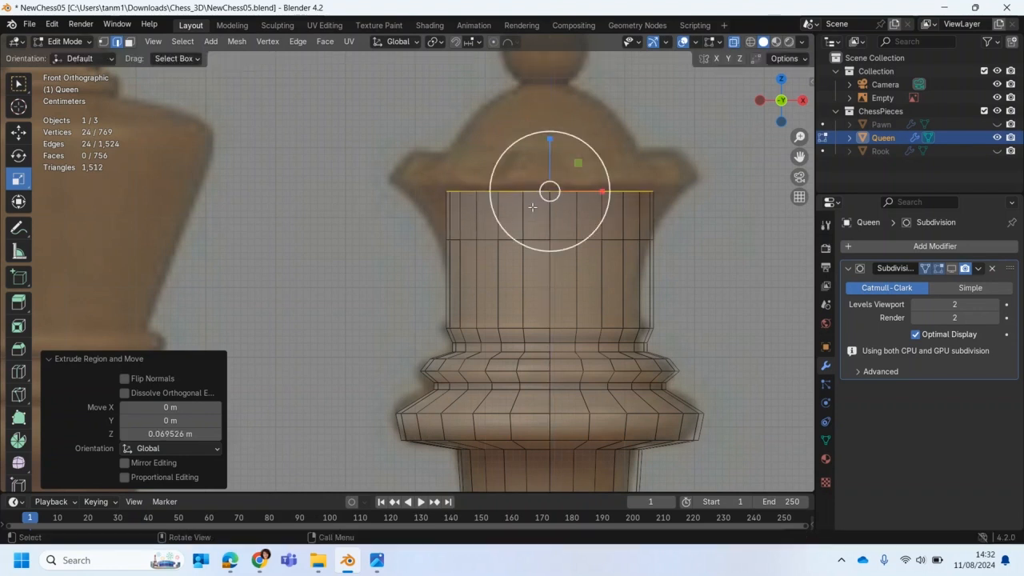
{"action": "key", "text": "s"}
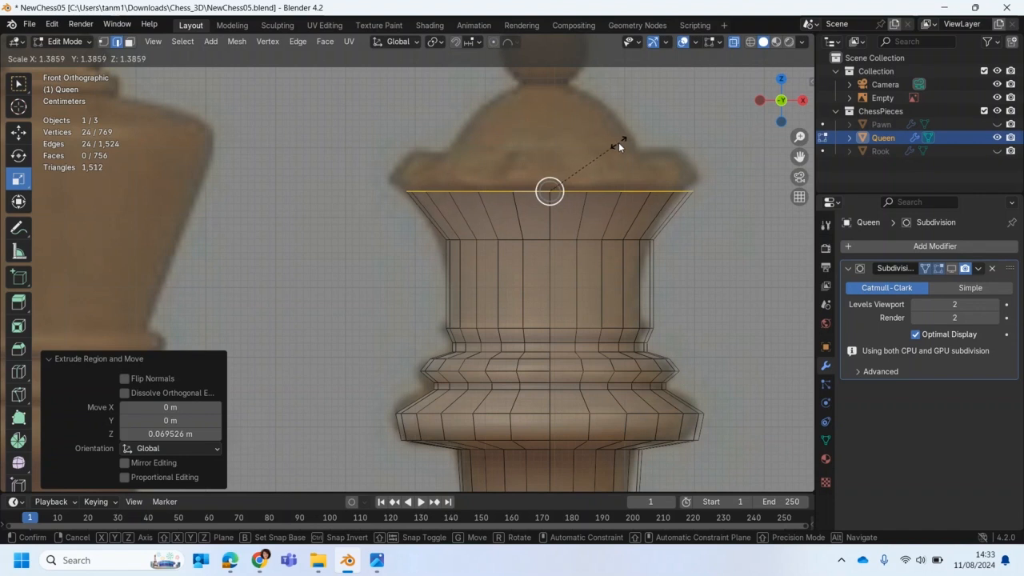
{"action": "left_click", "coordinate": [618, 143]}
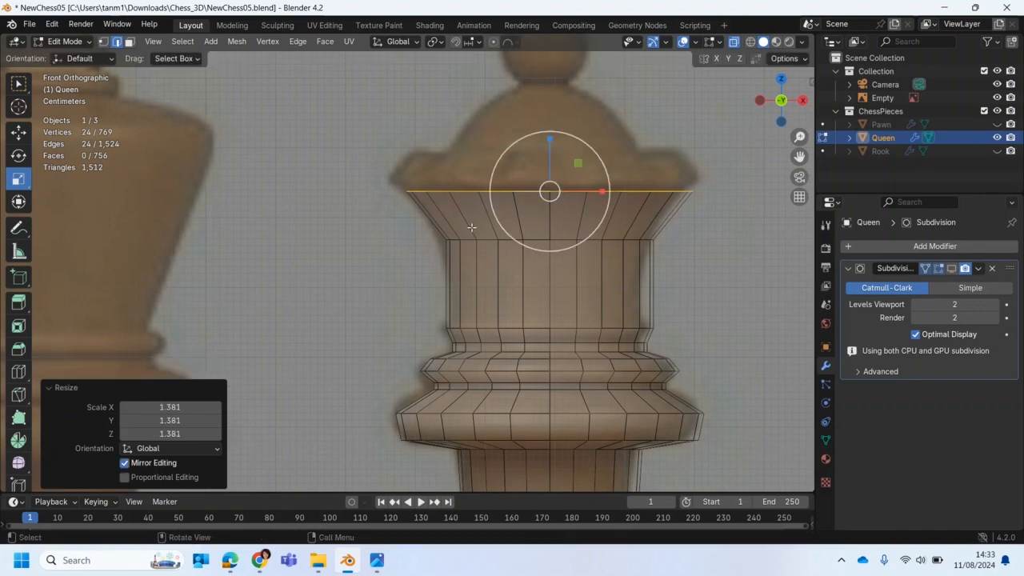
Step: Add one loop cut around the middle of the head's straight section and scale it in to about 0.964
{"action": "left_click", "coordinate": [18, 371]}
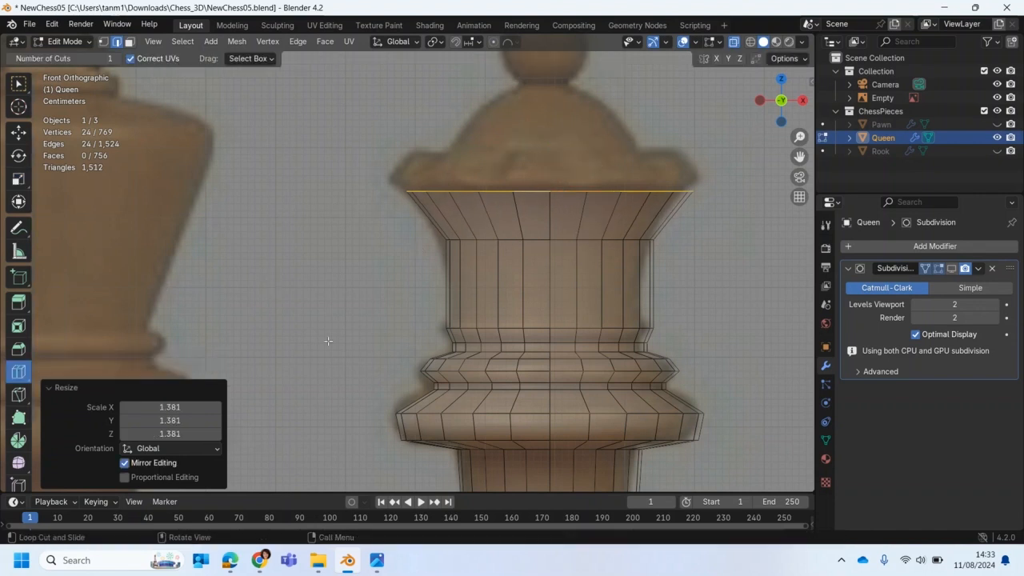
{"action": "left_click", "coordinate": [560, 296]}
{"action": "left_click", "coordinate": [19, 179]}
{"action": "left_click_drag", "start_coordinate": [596, 241], "coordinate": [597, 248]}
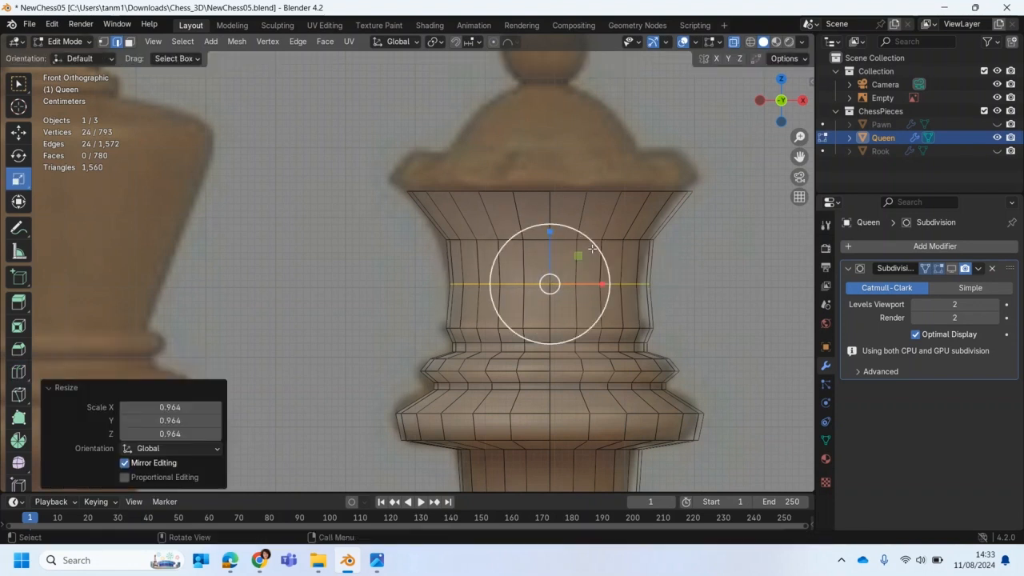
Step: Slide the new loop down close to the neck rings and scale it in to about 0.919
{"action": "left_click", "coordinate": [18, 484]}
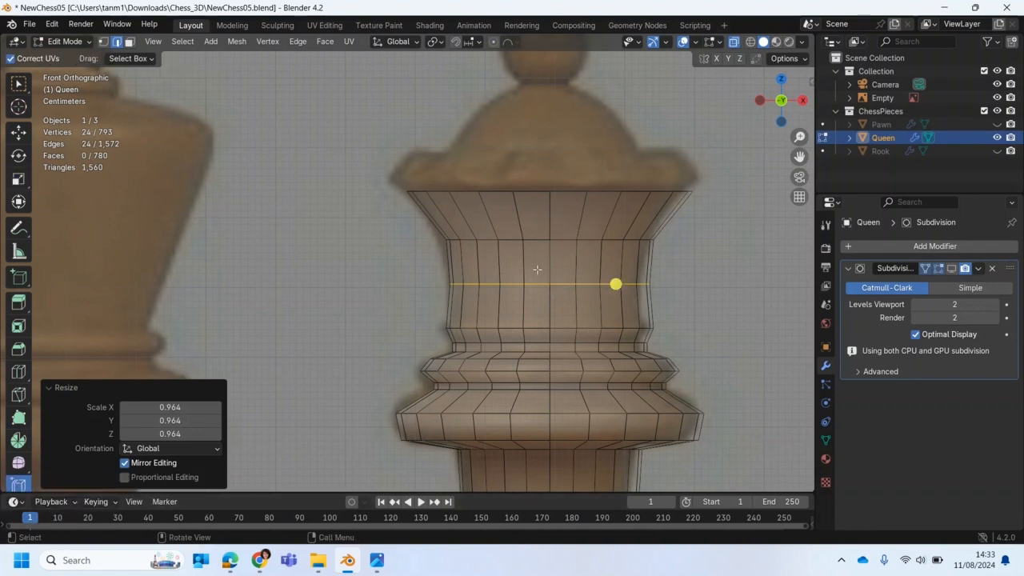
{"action": "left_click_drag", "start_coordinate": [614, 284], "coordinate": [604, 313]}
{"action": "key", "text": "shift+space"}
{"action": "key", "text": "s"}
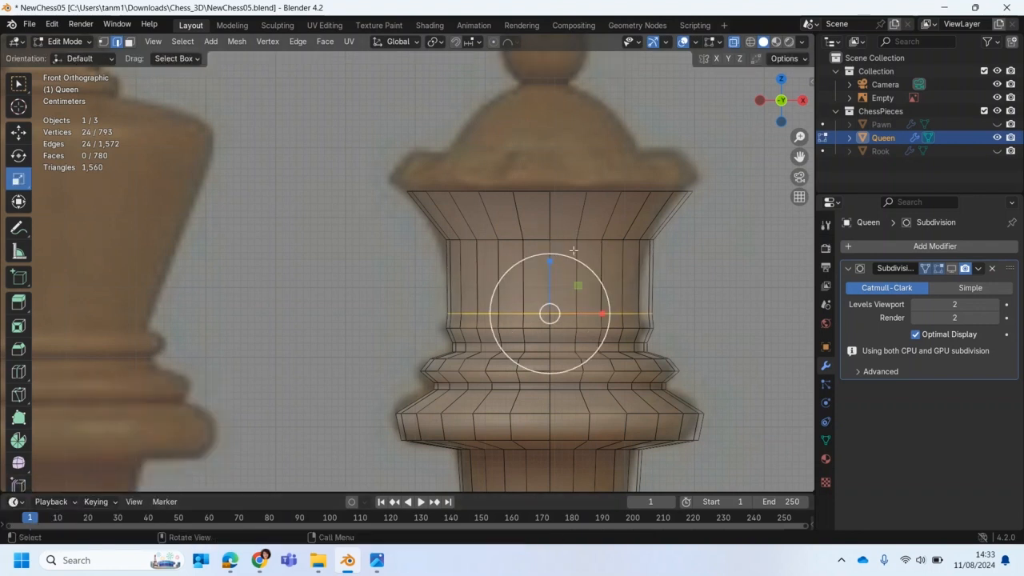
{"action": "left_click_drag", "start_coordinate": [578, 260], "coordinate": [573, 263]}
Step: Toggle the Subdivision modifier's viewport display to check the smoothed shape, and turn off X-ray for a solid view of the head
{"action": "scroll", "coordinate": [472, 307], "scroll_direction": "down", "scroll_amount": 8}
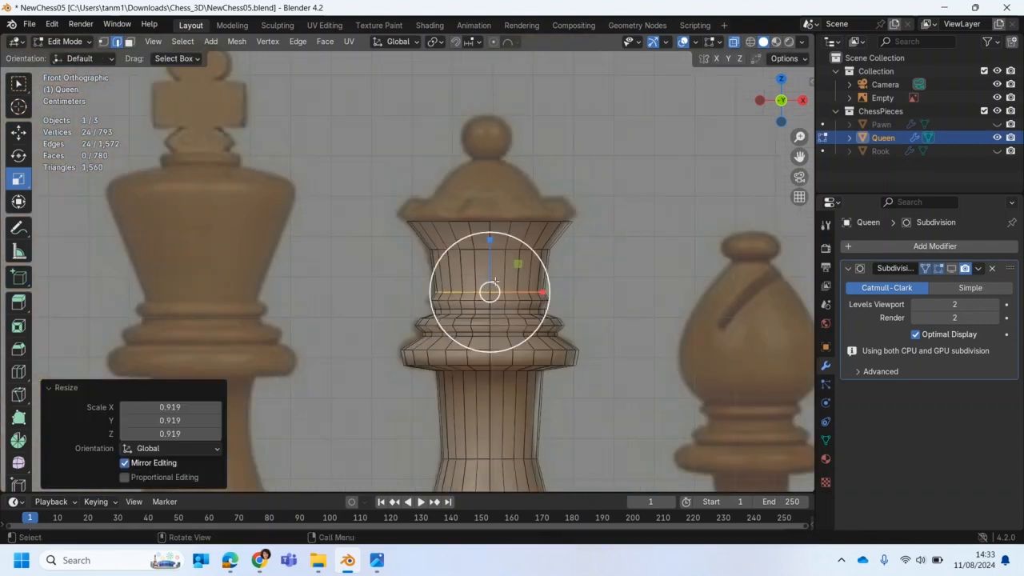
{"action": "left_click", "coordinate": [954, 270]}
{"action": "left_click", "coordinate": [953, 270]}
{"action": "left_click", "coordinate": [953, 271]}
{"action": "left_click", "coordinate": [954, 270]}
{"action": "middle_click_drag", "start_coordinate": [498, 339], "coordinate": [488, 264]}
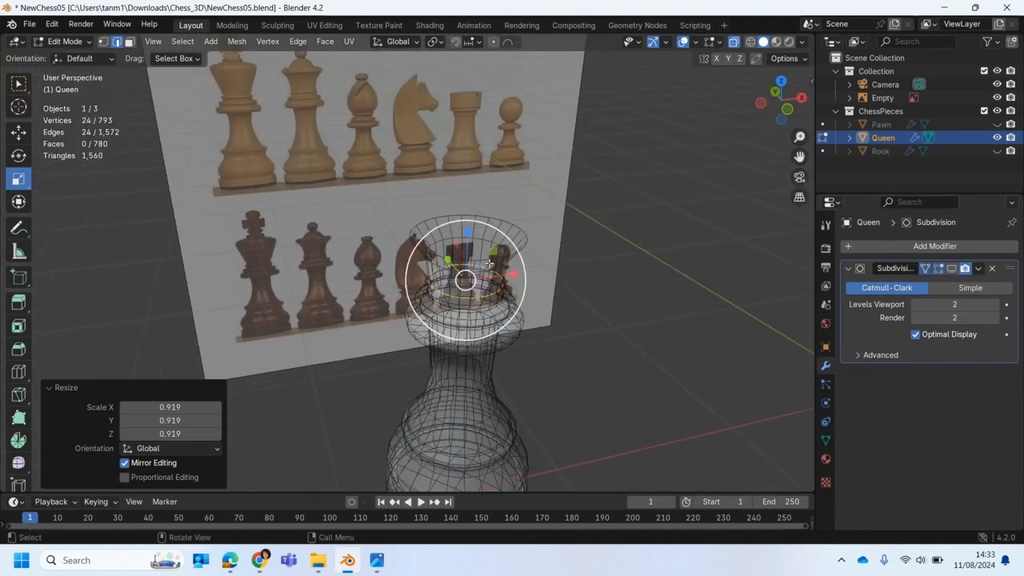
{"action": "left_click", "coordinate": [735, 43]}
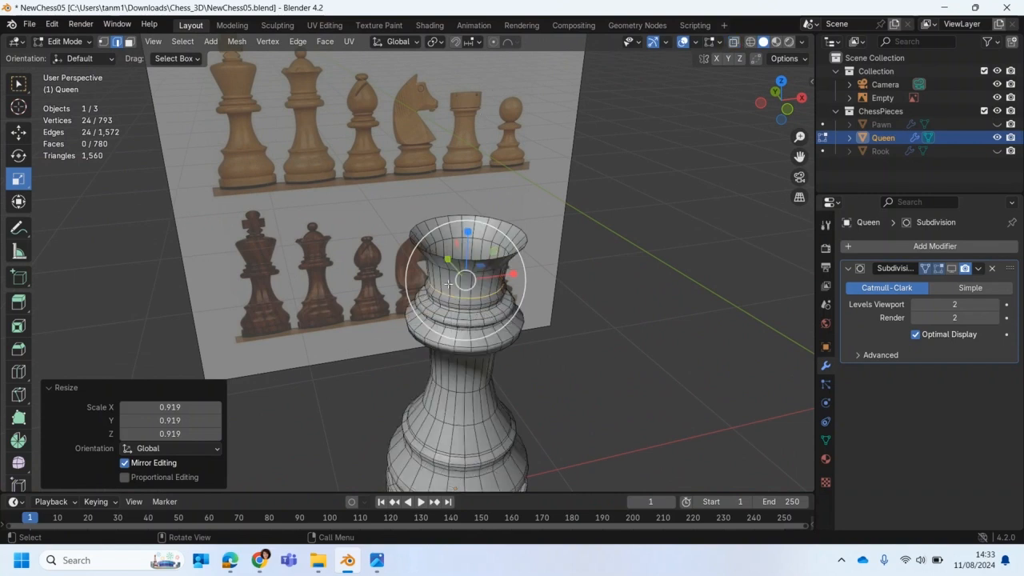
{"action": "middle_click_drag", "start_coordinate": [448, 285], "coordinate": [454, 295]}
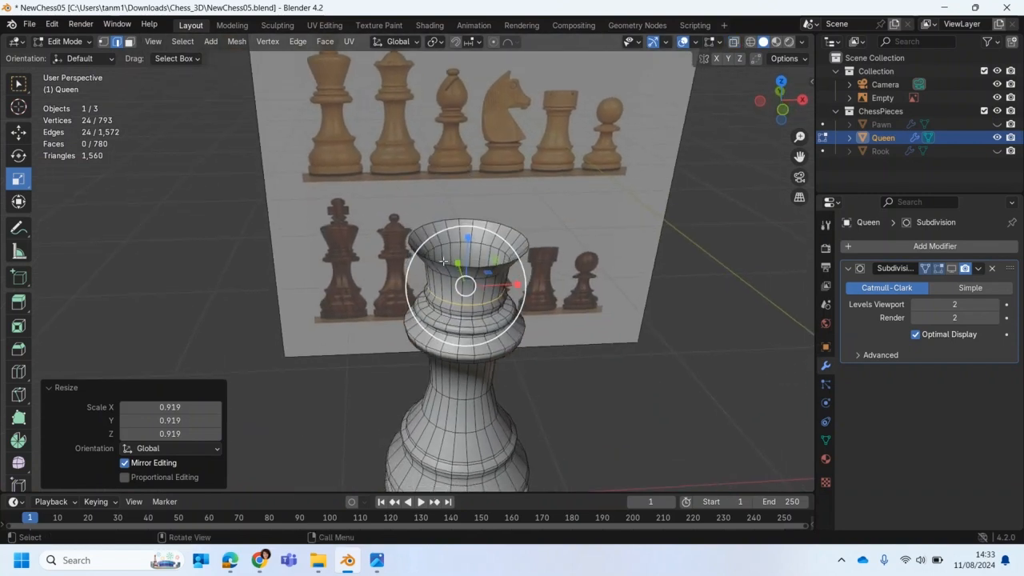
Step: Extrude the head's open top rim loop in place and scale it in to about 0.594 to form a flat rim
{"action": "left_click", "coordinate": [426, 226], "text": "alt"}
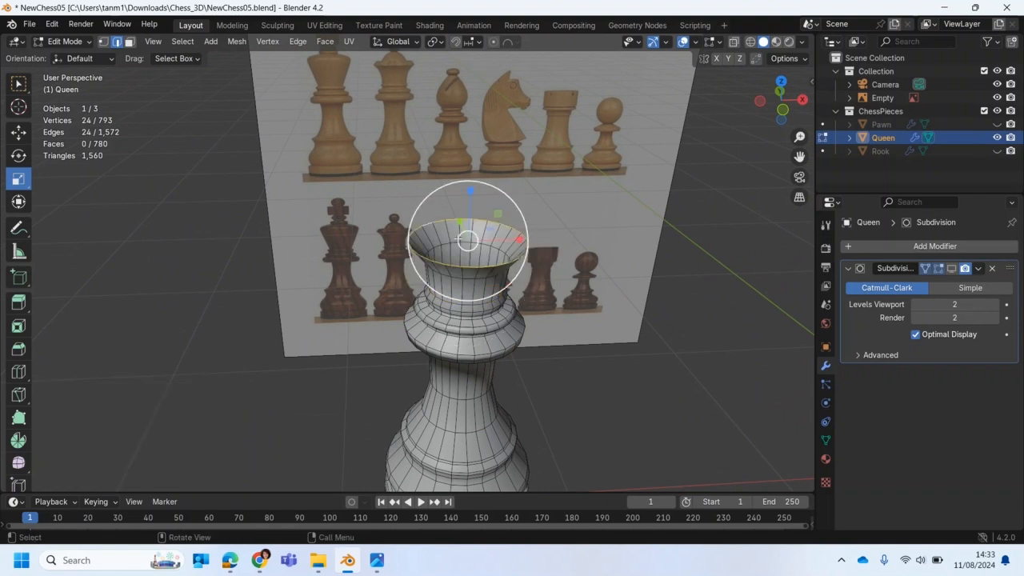
{"action": "middle_click_drag", "start_coordinate": [455, 239], "coordinate": [461, 290]}
{"action": "scroll", "coordinate": [461, 290], "scroll_direction": "up", "scroll_amount": 2}
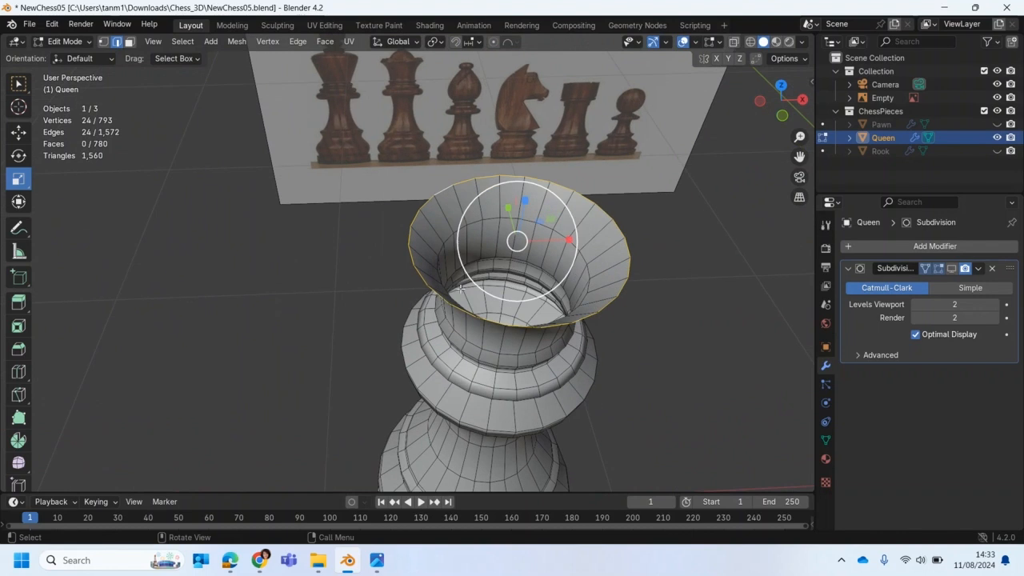
{"action": "key", "text": "e"}
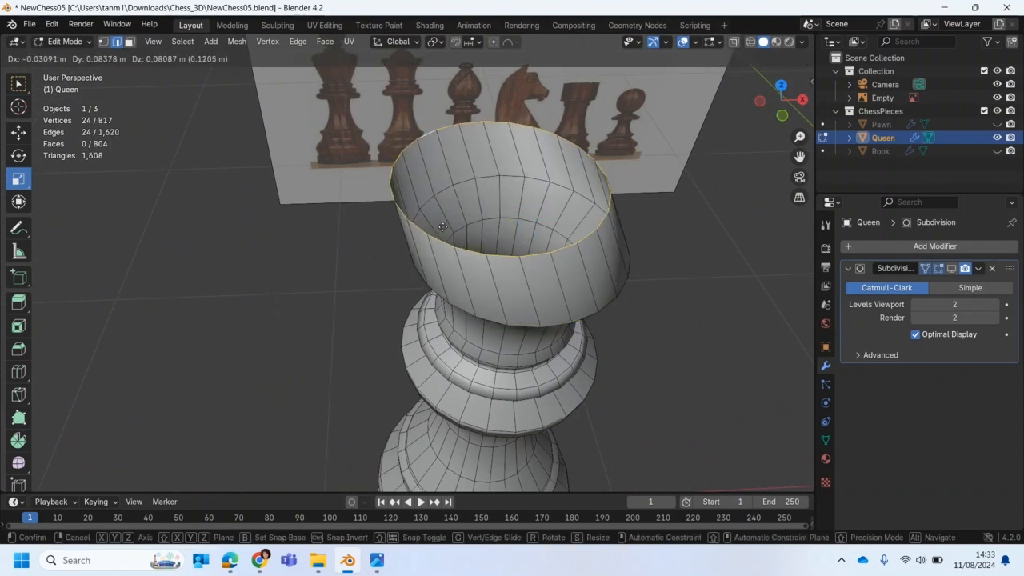
{"action": "key", "text": "Escape"}
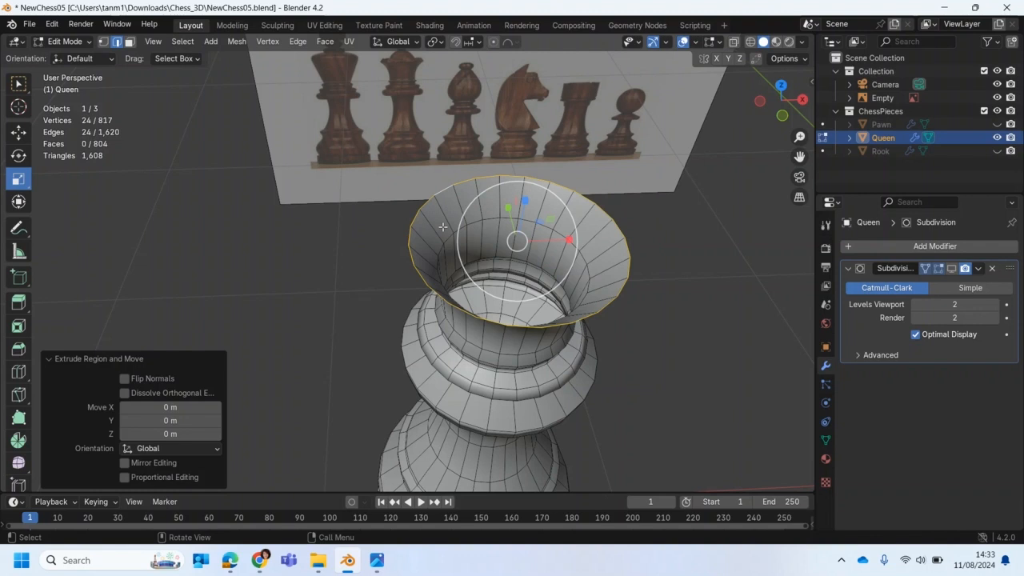
{"action": "left_click_drag", "start_coordinate": [553, 194], "coordinate": [531, 209]}
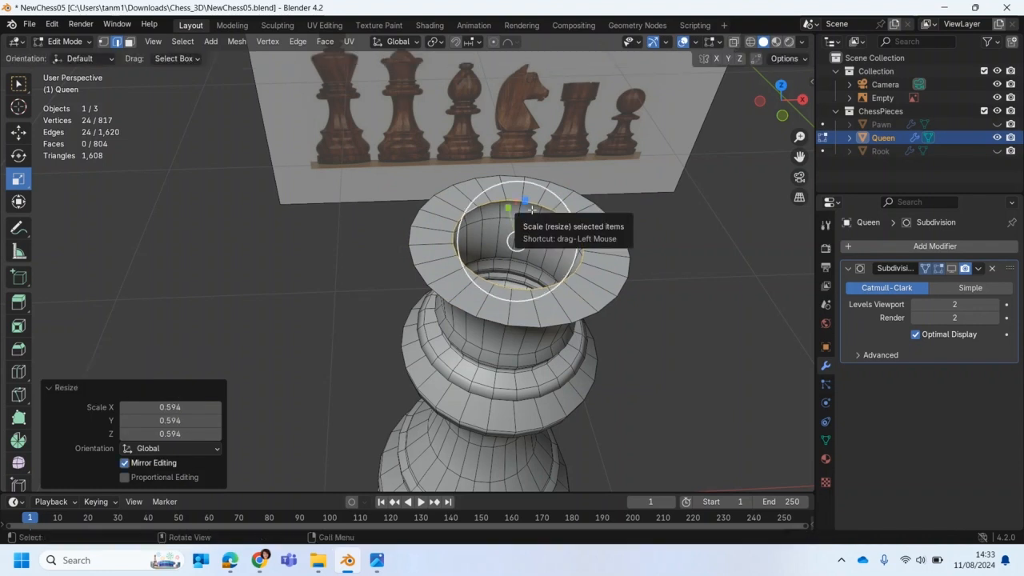
Step: Extrude the rim's inner loop in place, scale it in to about 0.834, and deselect it
{"action": "key", "text": "e"}
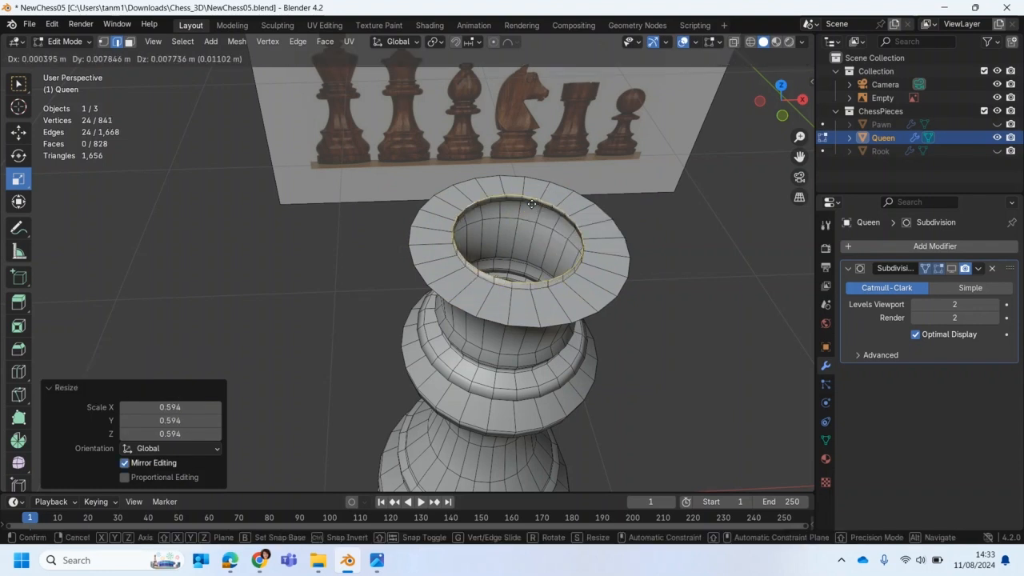
{"action": "right_click", "coordinate": [531, 204]}
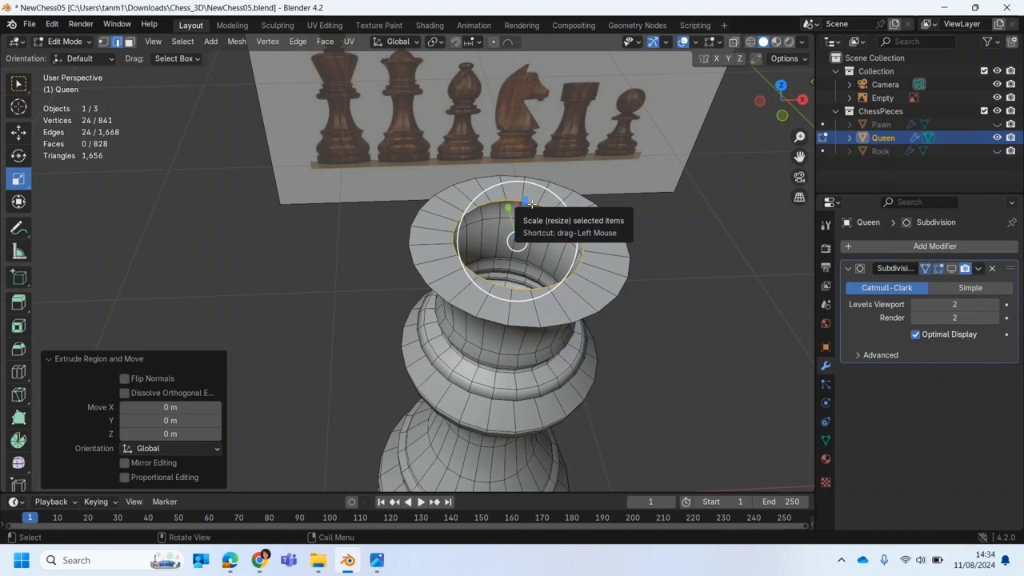
{"action": "mouse_move", "coordinate": [556, 195]}
{"action": "left_mouse_down"}
{"action": "mouse_move", "coordinate": [540, 221]}
{"action": "mouse_move", "coordinate": [555, 213]}
{"action": "left_mouse_up"}
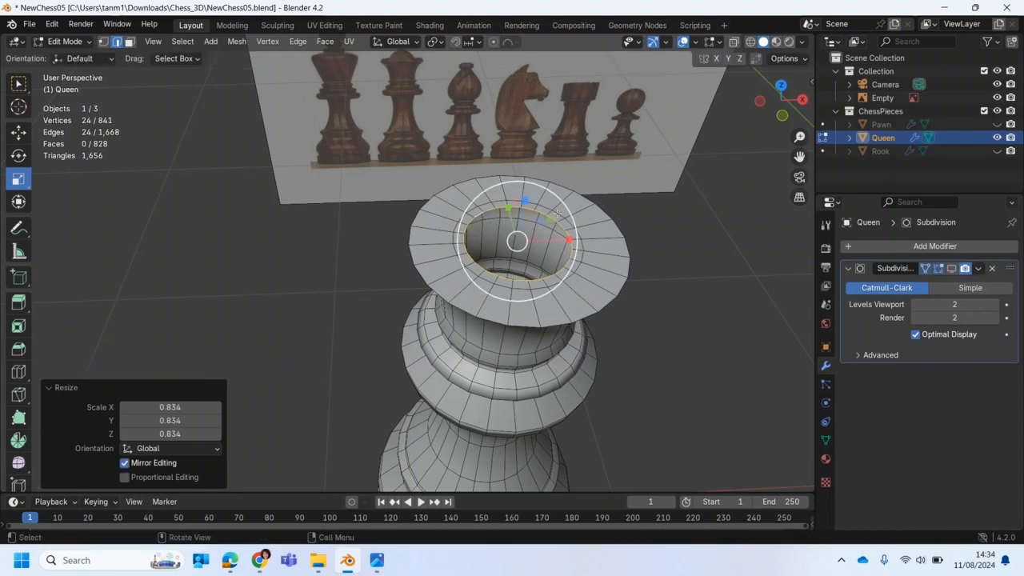
{"action": "left_click", "coordinate": [324, 299]}
Step: Select the wide faces around the head's flat rim in six groups of three, skipping one face between groups
{"action": "middle_click_drag", "start_coordinate": [352, 313], "coordinate": [445, 323]}
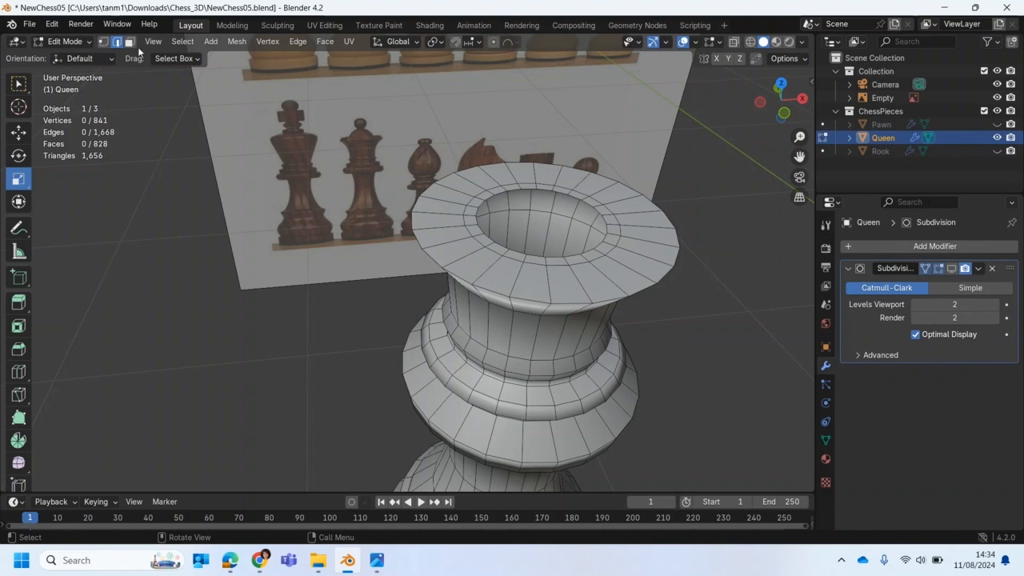
{"action": "left_click", "coordinate": [364, 324], "text": "shift"}
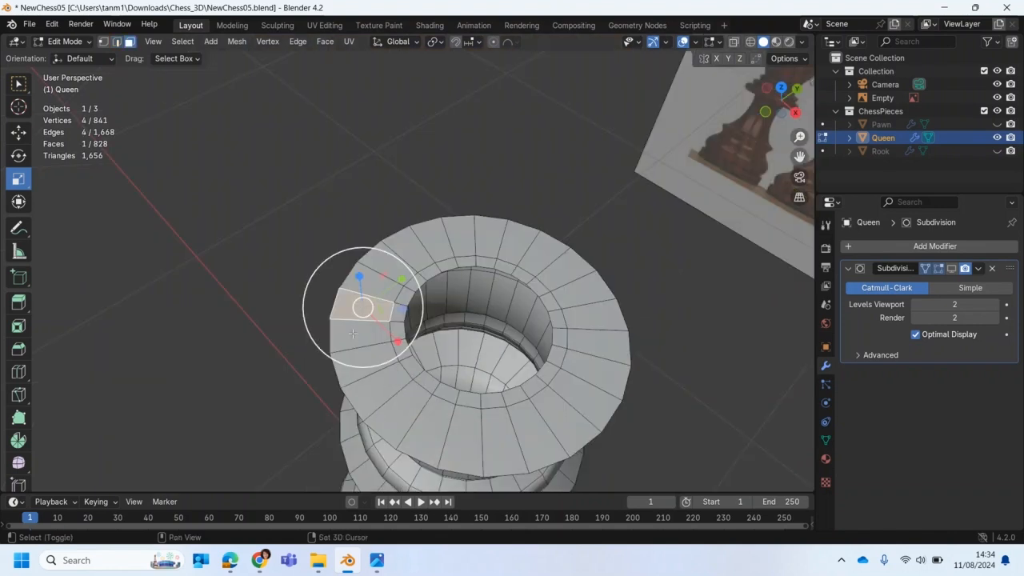
{"action": "left_click", "coordinate": [353, 332], "text": "shift"}
{"action": "left_click", "coordinate": [360, 358], "text": "shift"}
{"action": "left_click", "coordinate": [412, 406], "text": "shift"}
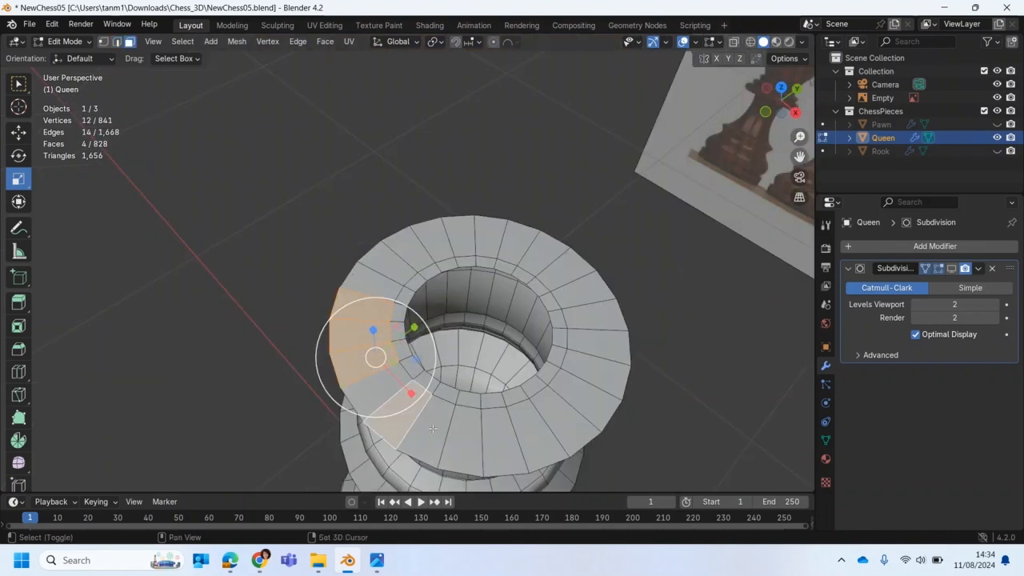
{"action": "left_click", "coordinate": [432, 428], "text": "shift"}
{"action": "left_click", "coordinate": [476, 436], "text": "shift"}
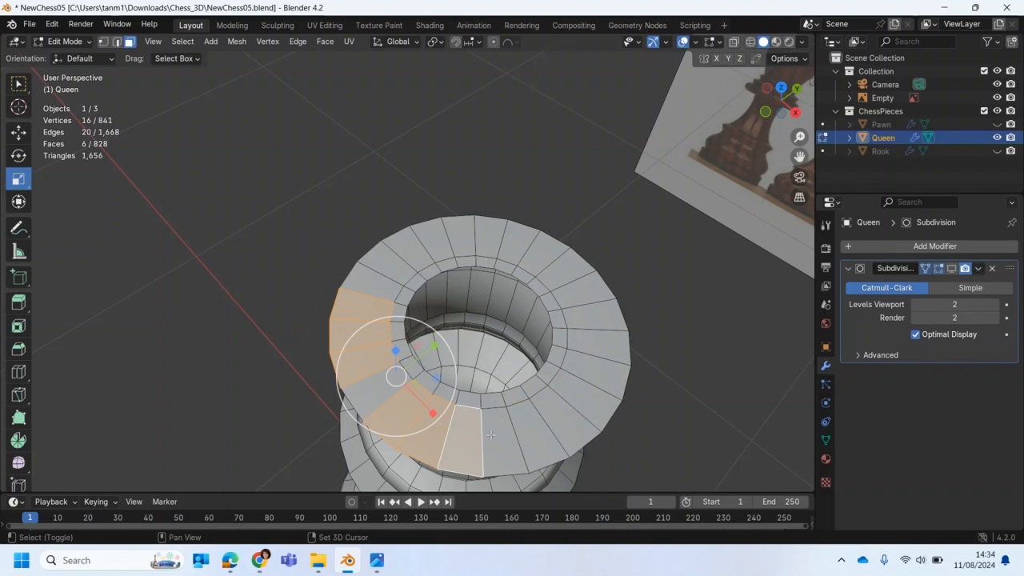
{"action": "left_click", "coordinate": [536, 438], "text": "shift"}
{"action": "left_click", "coordinate": [568, 424], "text": "shift"}
{"action": "left_click", "coordinate": [595, 403], "text": "shift"}
{"action": "left_click", "coordinate": [605, 349], "text": "shift"}
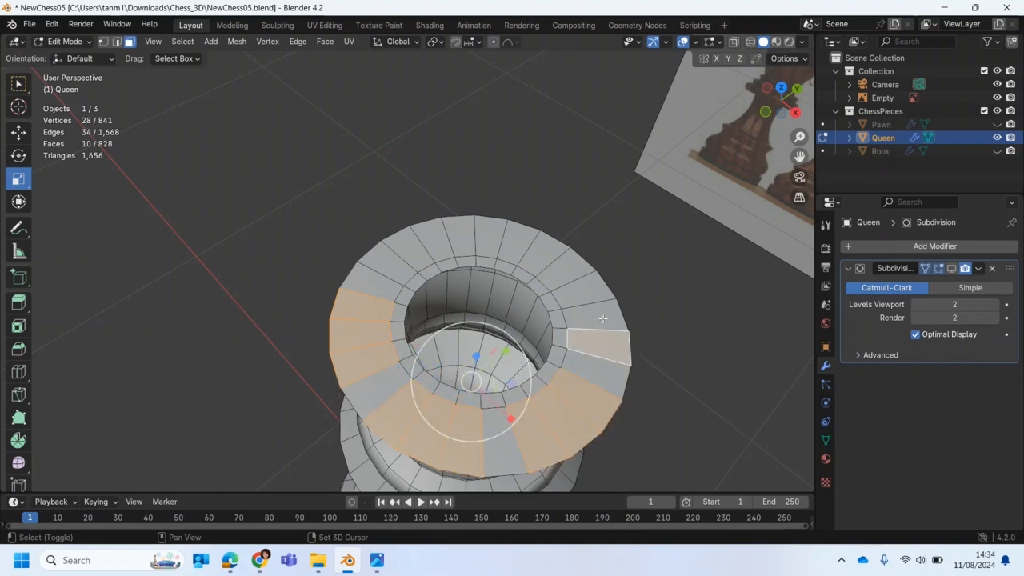
{"action": "left_click", "coordinate": [601, 314], "text": "shift"}
{"action": "left_click", "coordinate": [586, 282], "text": "shift"}
{"action": "left_click", "coordinate": [556, 251], "text": "shift"}
{"action": "left_click", "coordinate": [512, 243], "text": "shift"}
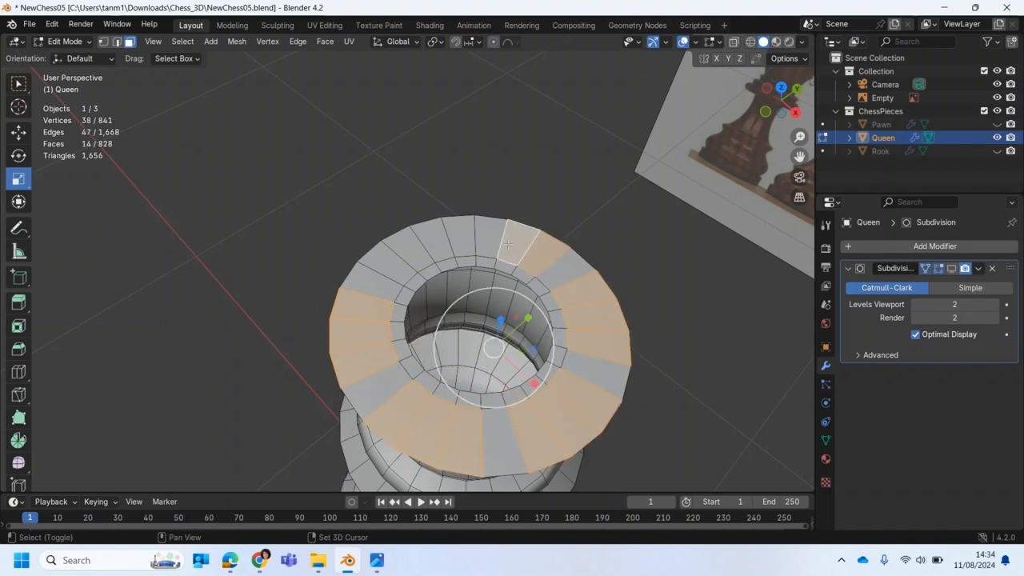
{"action": "left_click", "coordinate": [489, 242], "text": "shift"}
{"action": "left_click", "coordinate": [18, 84]}
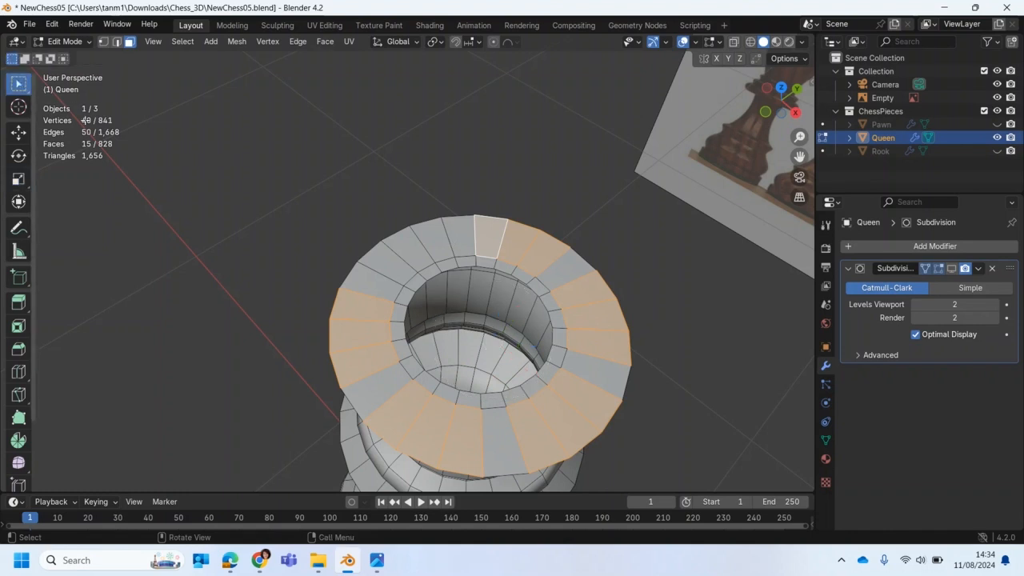
{"action": "left_click", "coordinate": [445, 236], "text": "shift"}
{"action": "left_click", "coordinate": [419, 242], "text": "shift"}
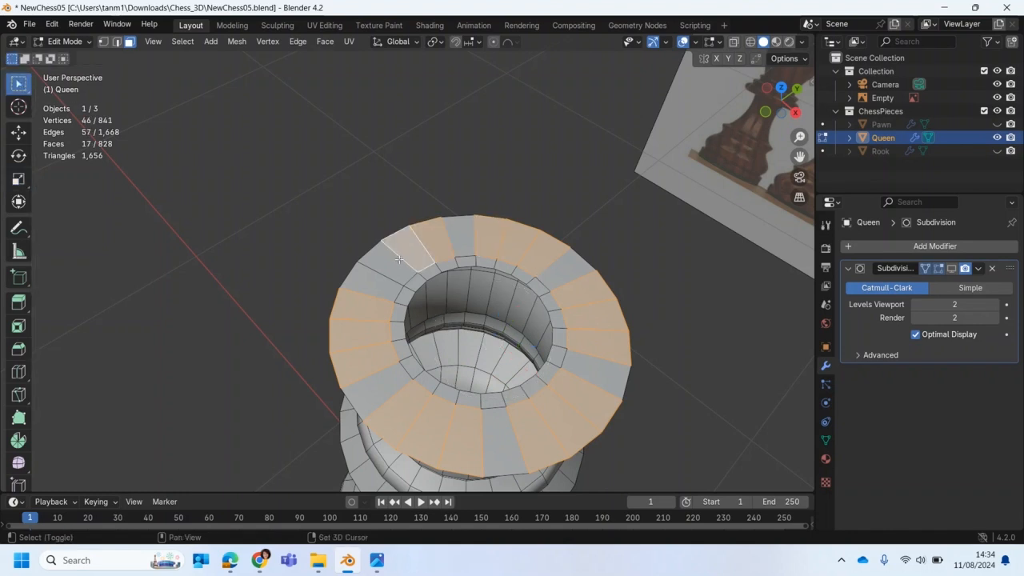
{"action": "left_click", "coordinate": [391, 264], "text": "shift"}
Step: Extrude the selected rim faces up about 0.0394 m to form the crown's raised segments
{"action": "middle_click_drag", "start_coordinate": [517, 365], "coordinate": [568, 320]}
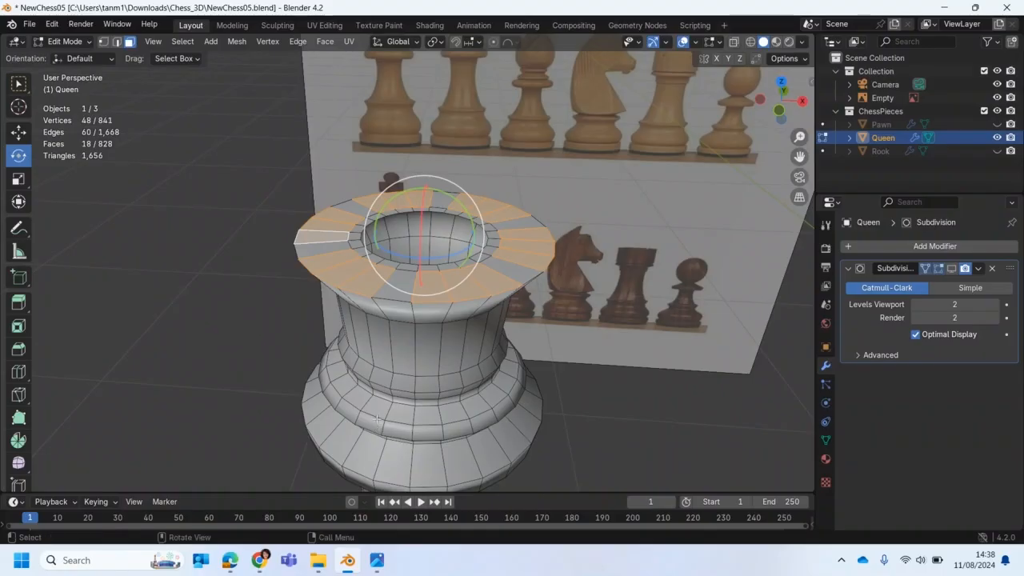
{"action": "key", "text": "KP_1"}
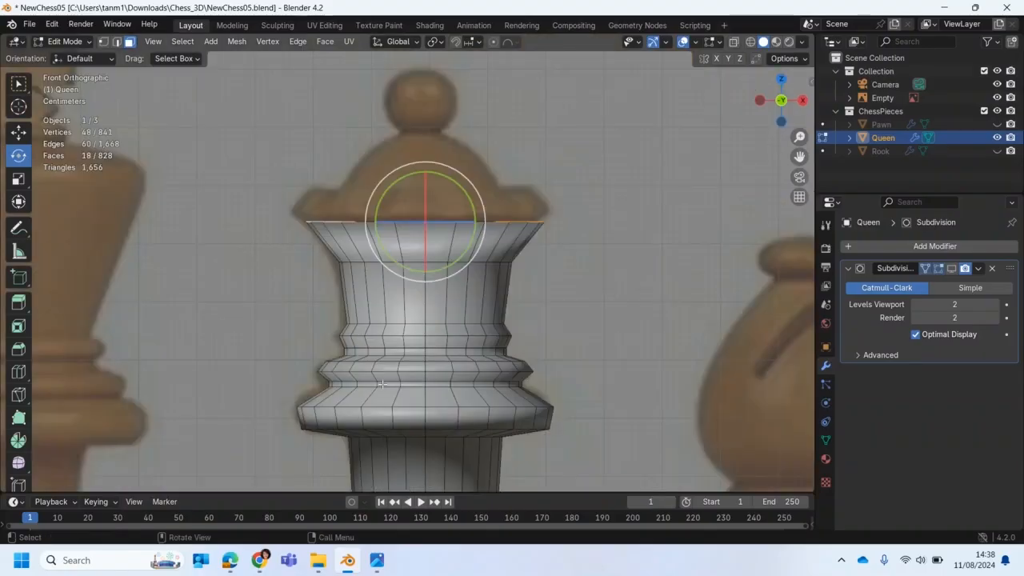
{"action": "key", "text": "e"}
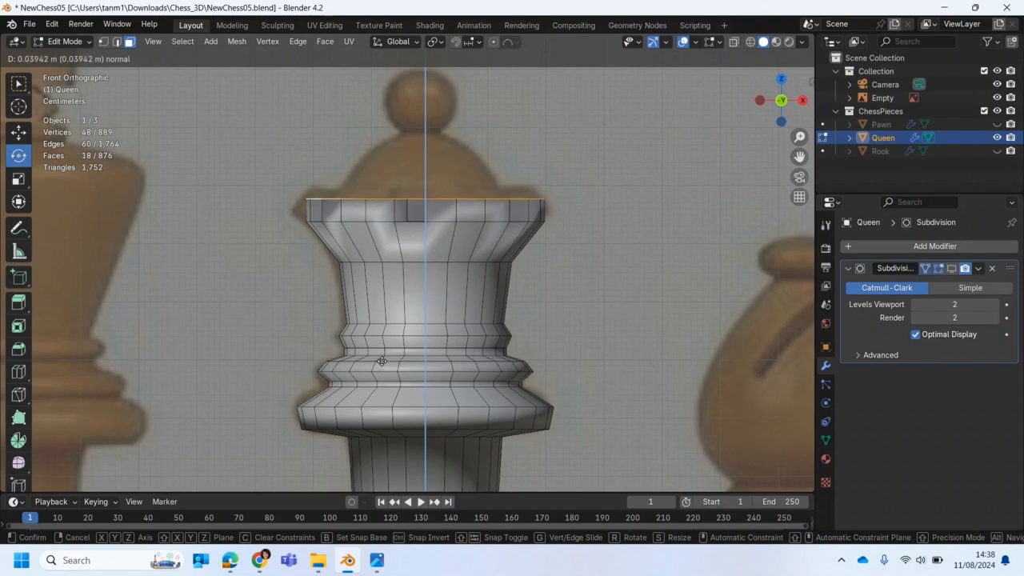
{"action": "left_click", "coordinate": [382, 362]}
Step: Scale the top faces of the raised crown segments out to about 1.175
{"action": "middle_click_drag", "start_coordinate": [381, 361], "coordinate": [443, 361]}
{"action": "key", "text": "s"}
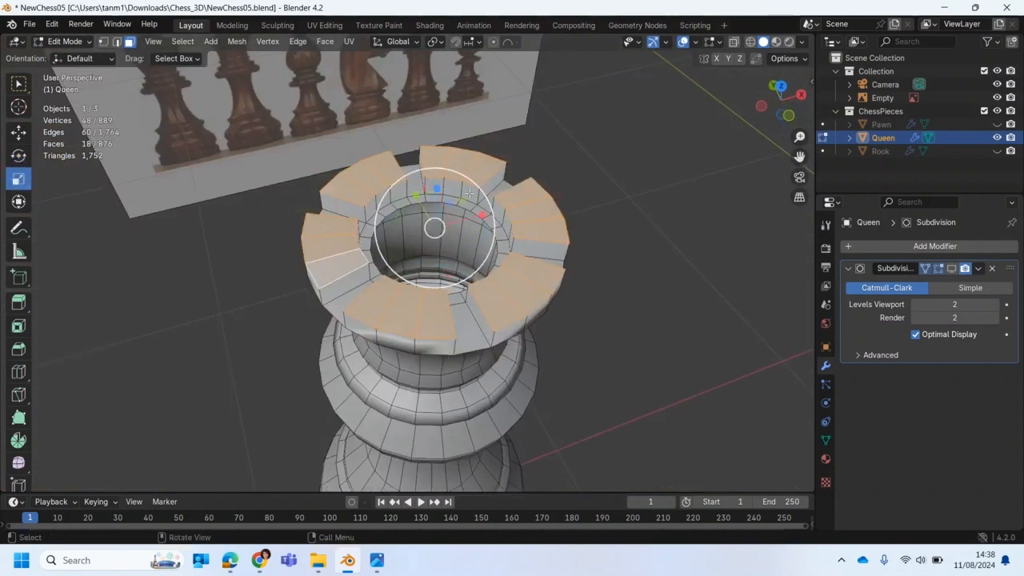
{"action": "left_click_drag", "start_coordinate": [482, 190], "coordinate": [494, 184]}
{"action": "middle_click_drag", "start_coordinate": [493, 184], "coordinate": [438, 245]}
Step: Extrude the top faces of the crown segments up again by about 0.02 m in the front orthographic view
{"action": "key", "text": "KP_5"}
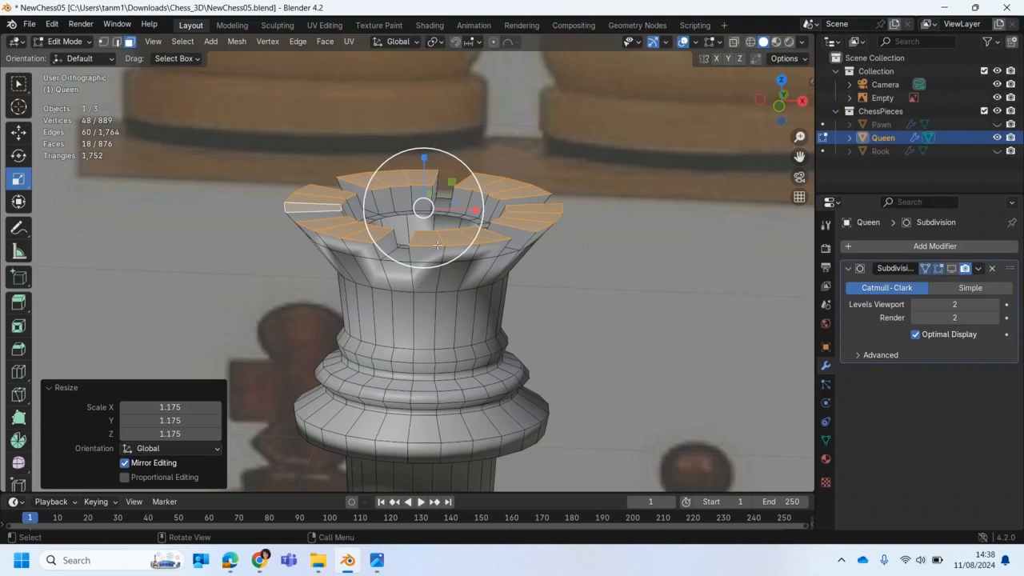
{"action": "key", "text": "KP_1"}
{"action": "key", "text": "e"}
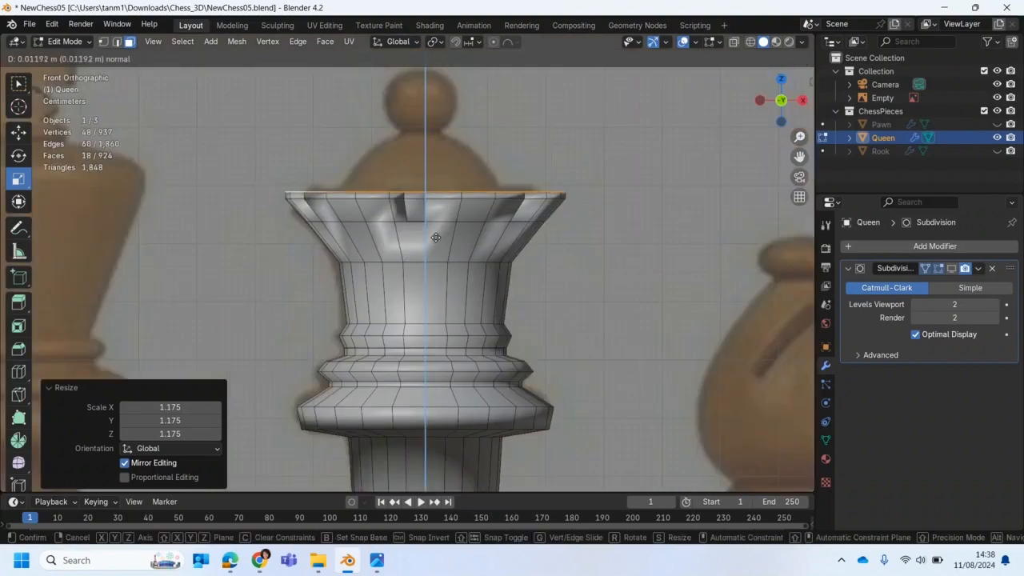
{"action": "key", "text": "z"}
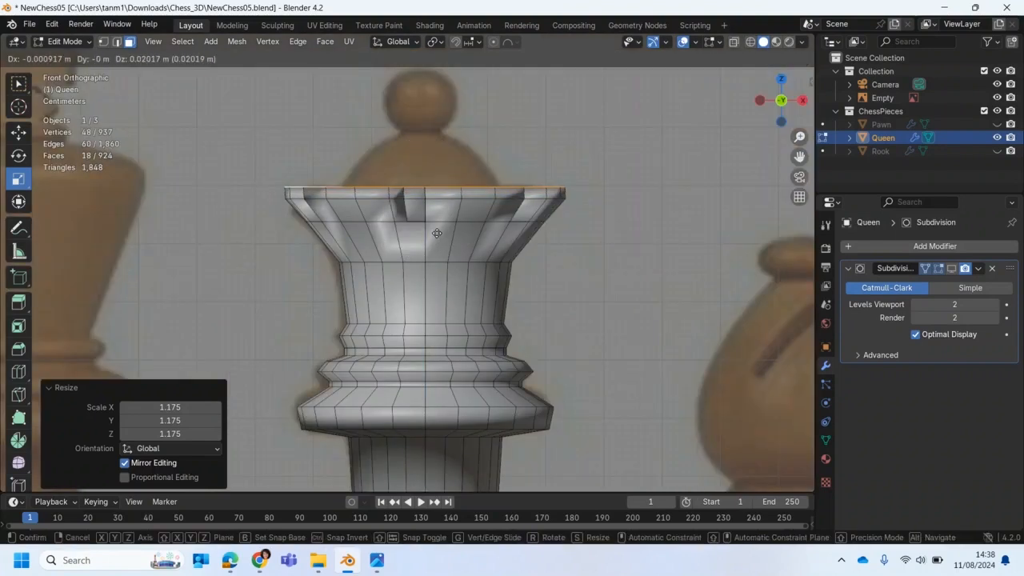
{"action": "left_click", "coordinate": [442, 266]}
Step: Try scaling the crown segments' new top faces out to about 1.071 around their common centre, and undo it
{"action": "middle_click_drag", "start_coordinate": [442, 267], "coordinate": [472, 274]}
{"action": "left_click_drag", "start_coordinate": [466, 194], "coordinate": [472, 186]}
{"action": "middle_click_drag", "start_coordinate": [480, 264], "coordinate": [480, 184]}
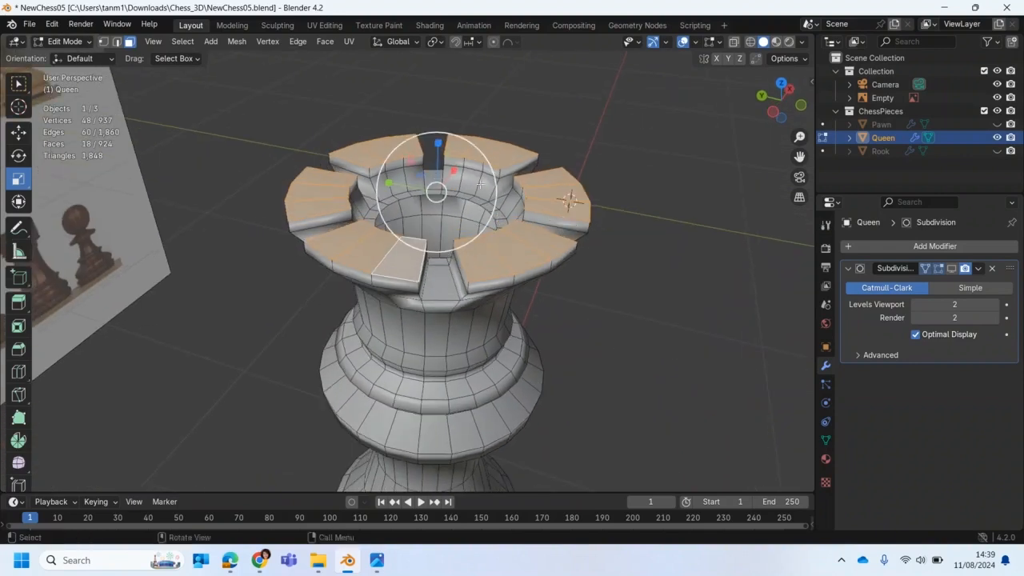
{"action": "left_click_drag", "start_coordinate": [439, 142], "coordinate": [480, 146]}
{"action": "middle_click_drag", "start_coordinate": [491, 162], "coordinate": [475, 204]}
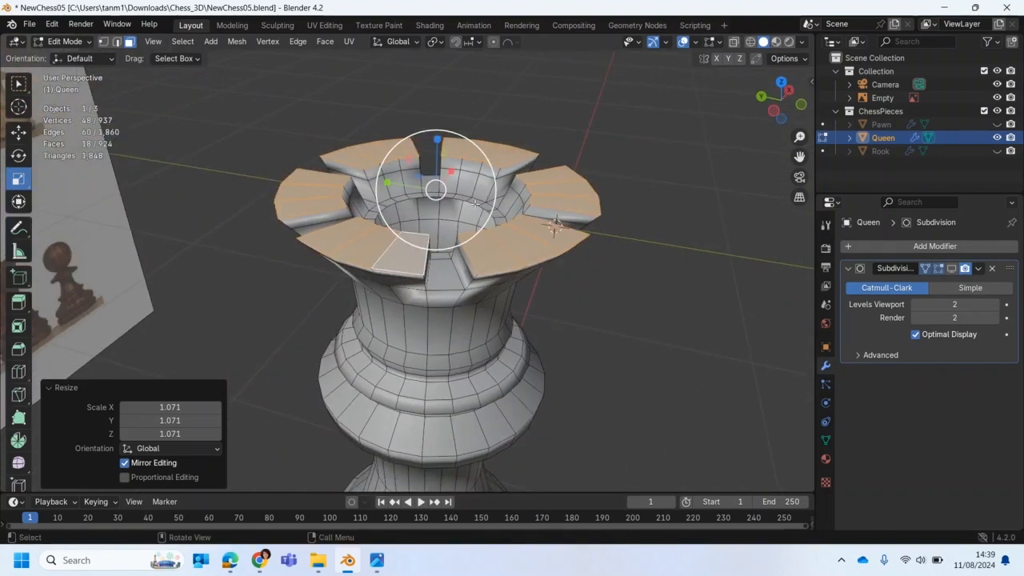
{"action": "key", "text": "ctrl+z"}
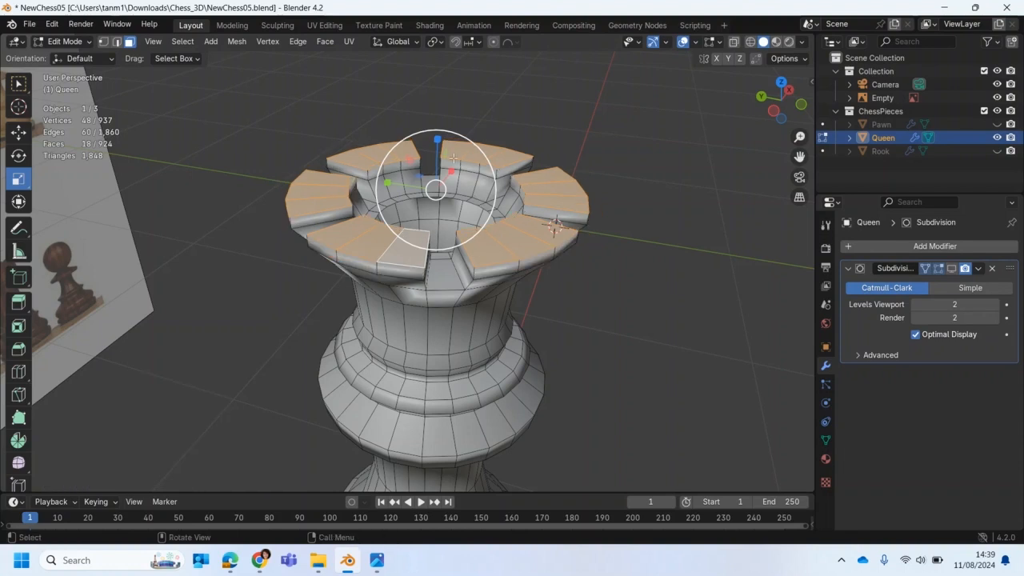
Step: Try scaling the crown segments' top faces in to about 0.599 toward their common centre, and undo it
{"action": "middle_click_drag", "start_coordinate": [432, 166], "coordinate": [436, 232]}
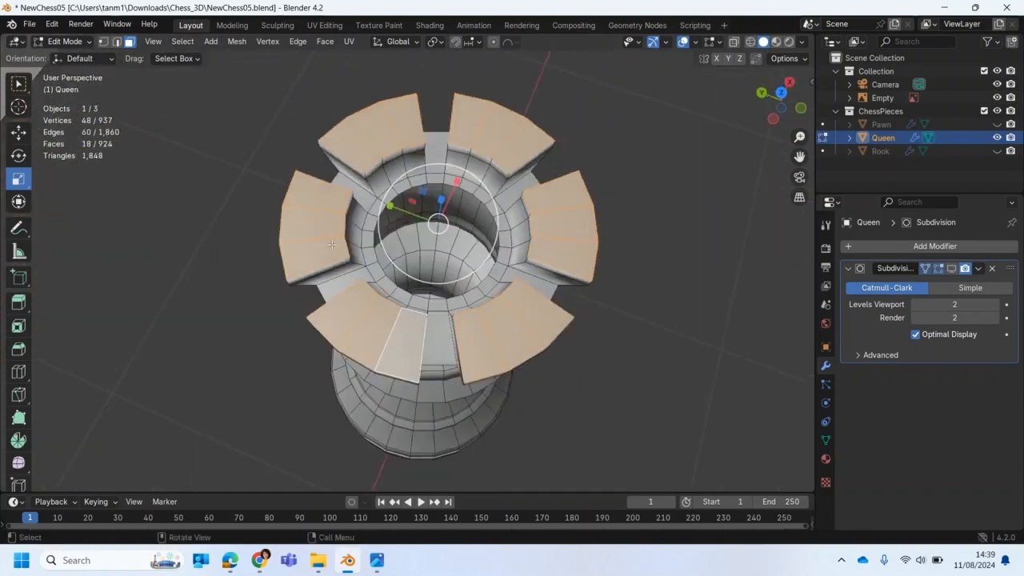
{"action": "key", "text": "s"}
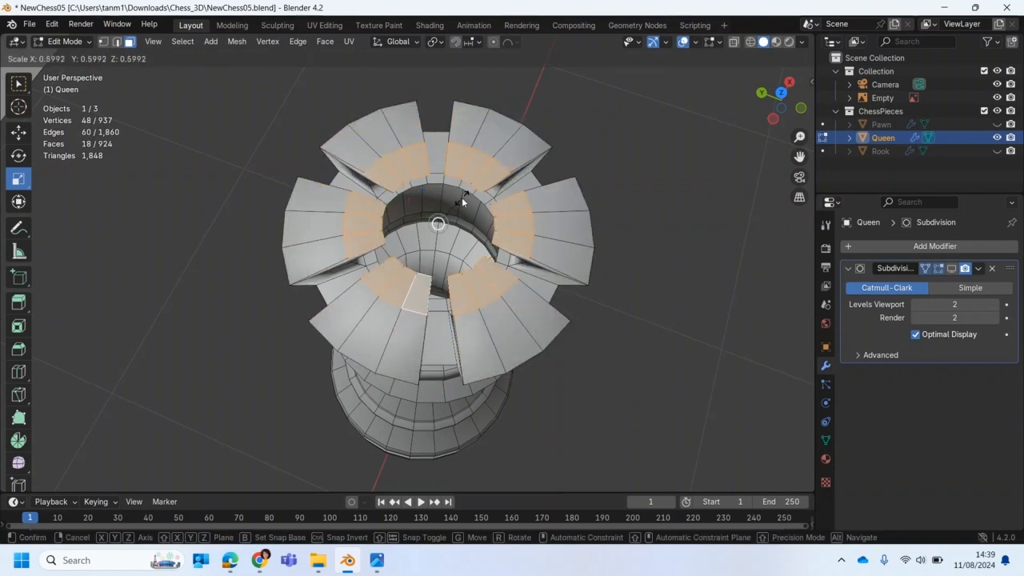
{"action": "left_click", "coordinate": [462, 195]}
{"action": "key", "text": "ctrl+z"}
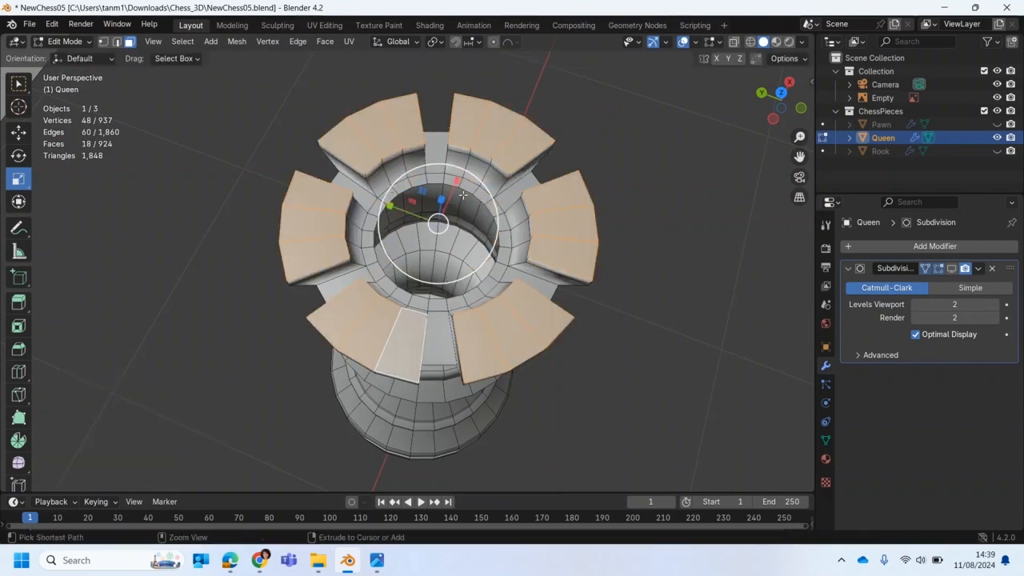
Step: Set the transform pivot point to Individual Origins and scale the crown segments' top faces out to about 1.073
{"action": "left_click", "coordinate": [439, 42]}
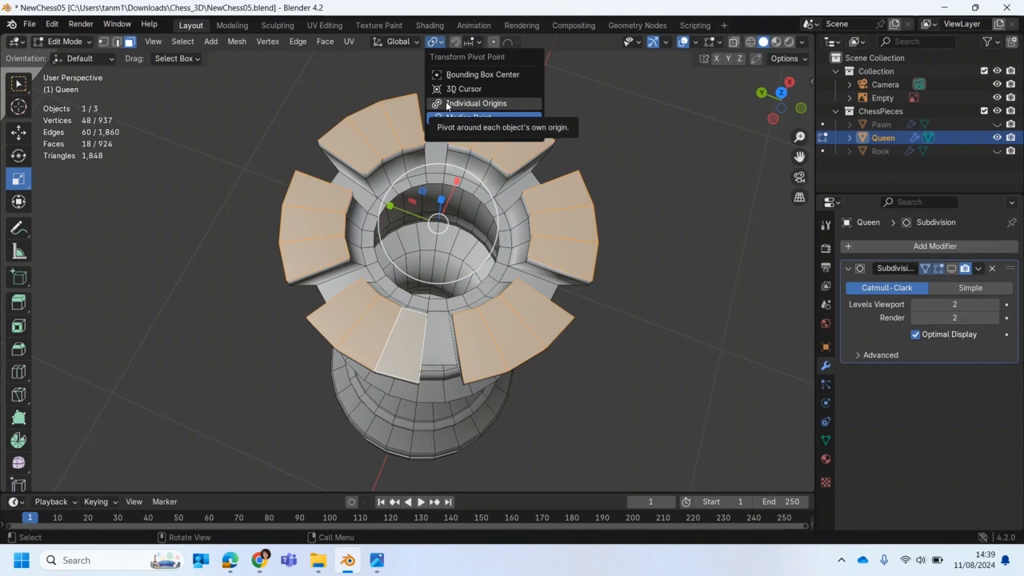
{"action": "left_click", "coordinate": [476, 104]}
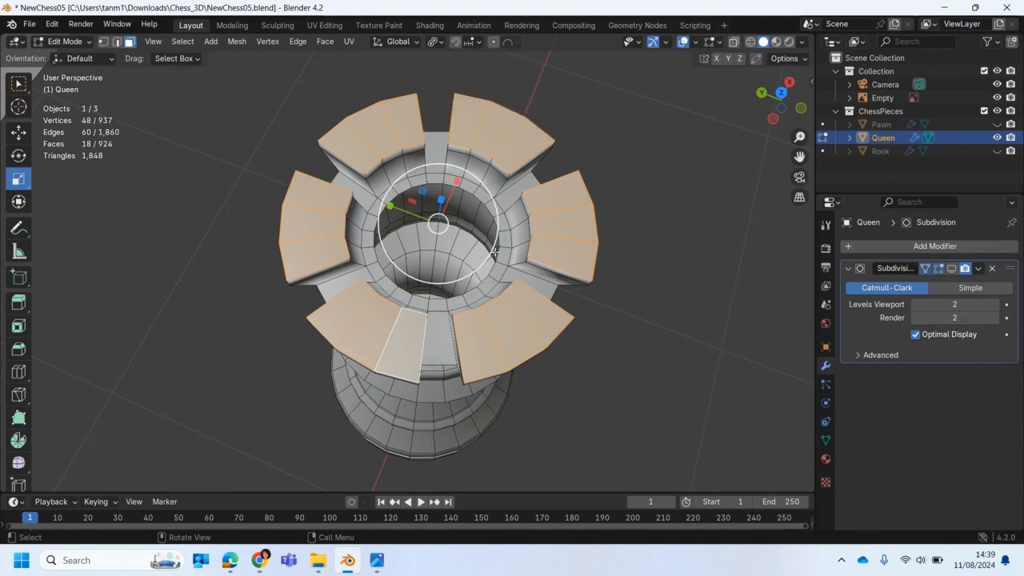
{"action": "mouse_move", "coordinate": [478, 179]}
{"action": "left_mouse_down"}
{"action": "mouse_move", "coordinate": [493, 173]}
{"action": "mouse_move", "coordinate": [454, 196]}
{"action": "mouse_move", "coordinate": [506, 186]}
{"action": "mouse_move", "coordinate": [495, 188]}
{"action": "left_mouse_up"}
{"action": "middle_click_drag", "start_coordinate": [494, 188], "coordinate": [478, 163]}
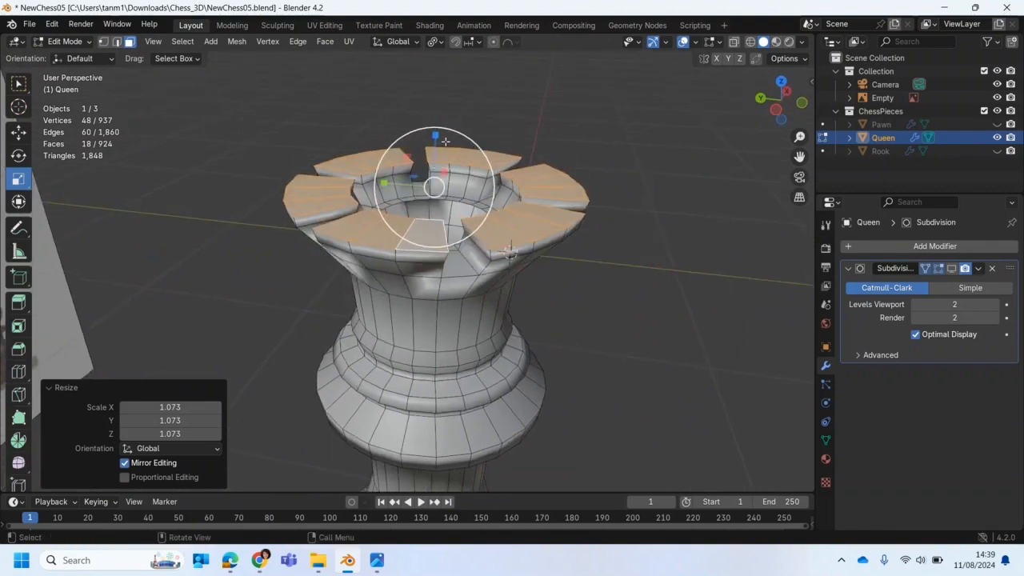
Step: Scale each crown segment's top faces in around its own centre to about 0.821, and again to about 0.911
{"action": "left_click_drag", "start_coordinate": [456, 133], "coordinate": [466, 170]}
{"action": "middle_click_drag", "start_coordinate": [466, 170], "coordinate": [515, 192]}
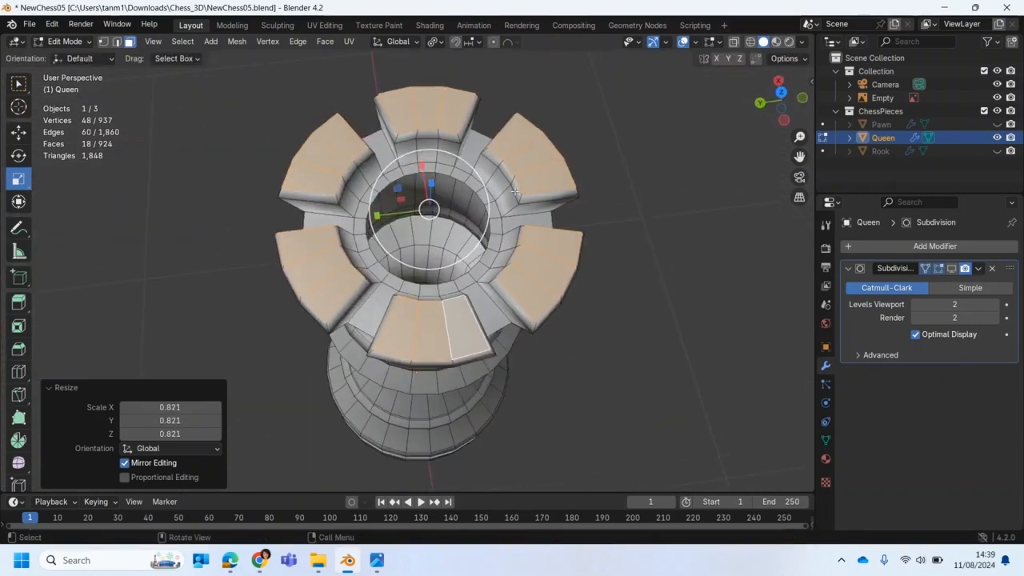
{"action": "left_click_drag", "start_coordinate": [472, 165], "coordinate": [469, 179]}
{"action": "middle_click_drag", "start_coordinate": [469, 179], "coordinate": [405, 64]}
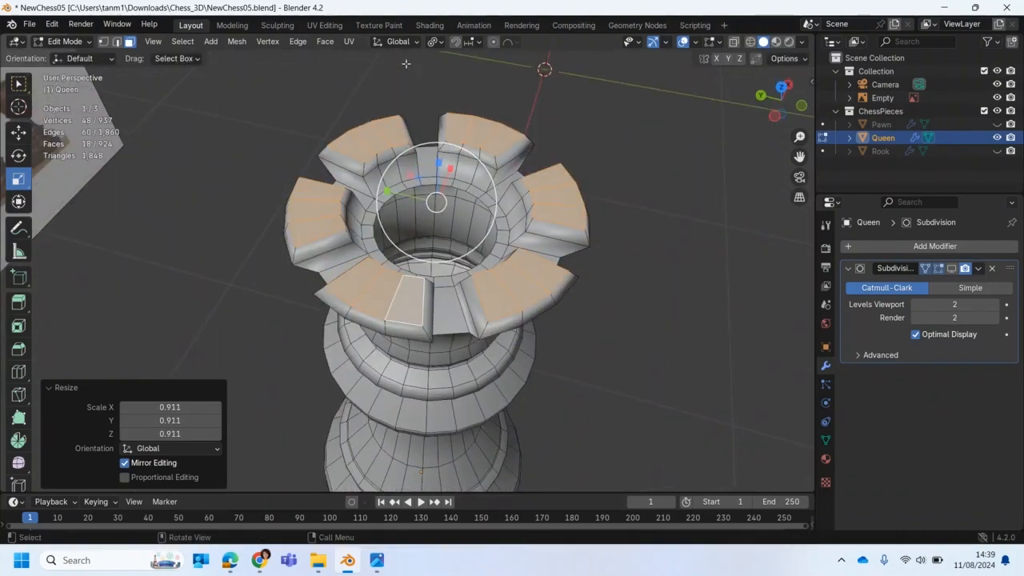
Step: Set the transform pivot point to Median Point and scale the crown segments' top faces slightly outward together
{"action": "left_click", "coordinate": [436, 42]}
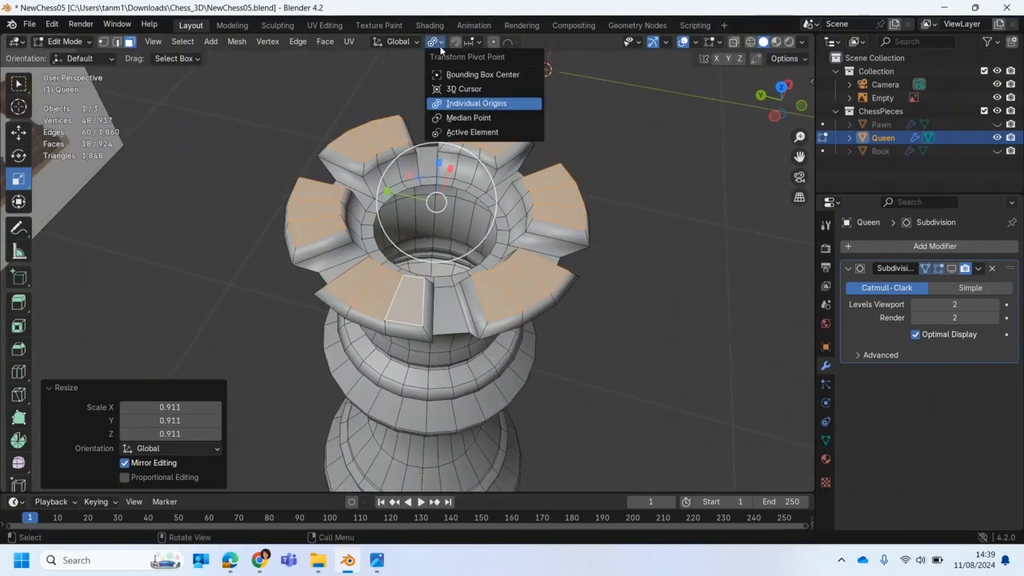
{"action": "left_click", "coordinate": [450, 118]}
{"action": "middle_click_drag", "start_coordinate": [450, 120], "coordinate": [483, 181]}
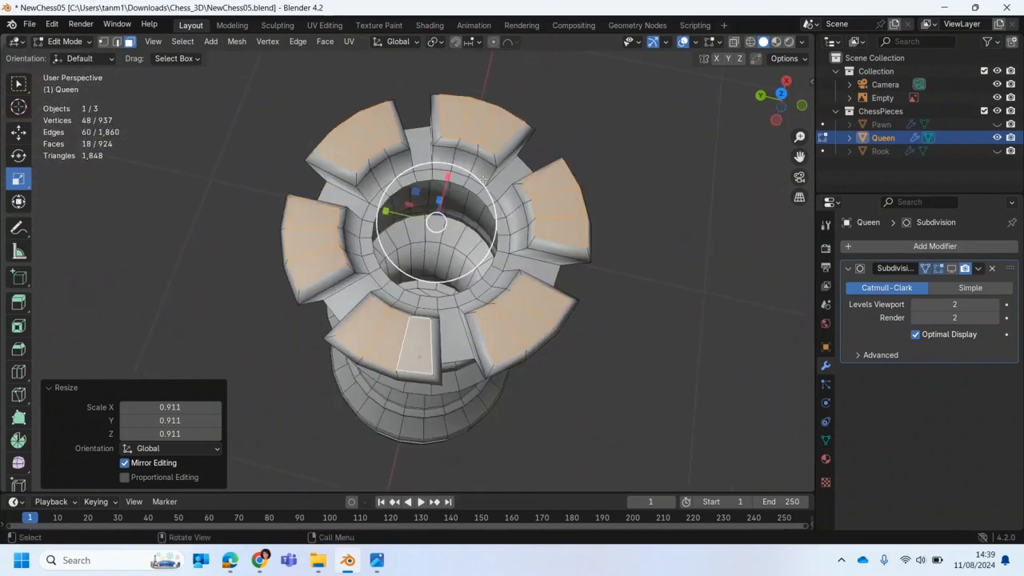
{"action": "left_click_drag", "start_coordinate": [474, 174], "coordinate": [482, 169]}
{"action": "middle_click_drag", "start_coordinate": [483, 169], "coordinate": [783, 272]}
Step: Switch the queen to Object Mode and apply flat shading to it
{"action": "left_click", "coordinate": [67, 42]}
{"action": "left_click", "coordinate": [68, 55]}
{"action": "right_click", "coordinate": [416, 286]}
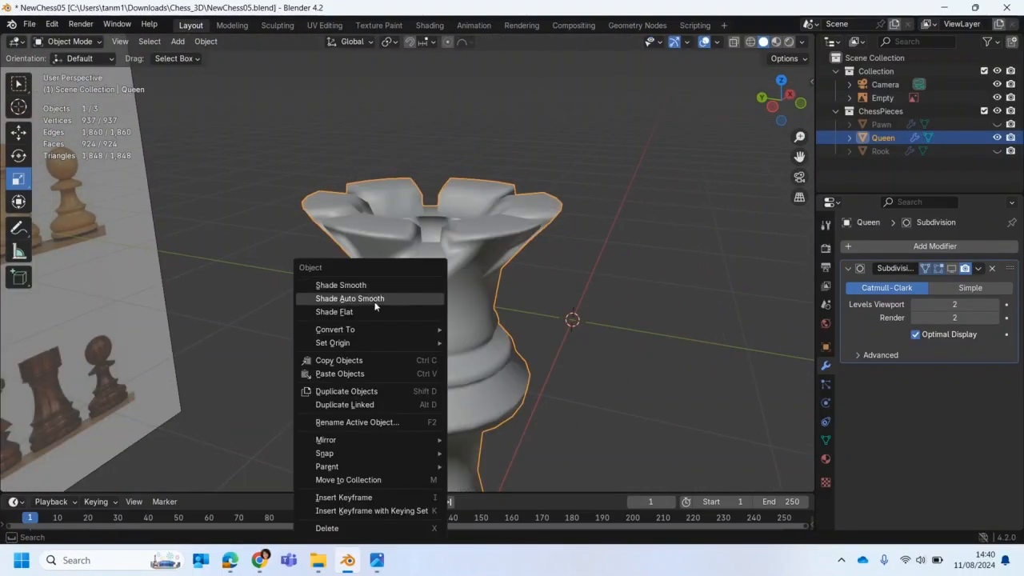
{"action": "left_click", "coordinate": [360, 312]}
{"action": "mouse_move", "coordinate": [444, 282]}
{"action": "middle_mouse_down"}
{"action": "mouse_move", "coordinate": [421, 304]}
{"action": "mouse_move", "coordinate": [371, 254]}
{"action": "mouse_move", "coordinate": [320, 258]}
{"action": "mouse_move", "coordinate": [304, 282]}
{"action": "mouse_move", "coordinate": [287, 257]}
{"action": "mouse_move", "coordinate": [306, 249]}
{"action": "mouse_move", "coordinate": [383, 286]}
{"action": "mouse_move", "coordinate": [423, 344]}
{"action": "mouse_move", "coordinate": [458, 290]}
{"action": "mouse_move", "coordinate": [447, 258]}
{"action": "mouse_move", "coordinate": [351, 263]}
{"action": "mouse_move", "coordinate": [346, 285]}
{"action": "mouse_move", "coordinate": [372, 249]}
{"action": "middle_mouse_up"}
Step: Return the queen to Edit Mode and clear the selection of the crown's top faces
{"action": "left_click", "coordinate": [70, 41]}
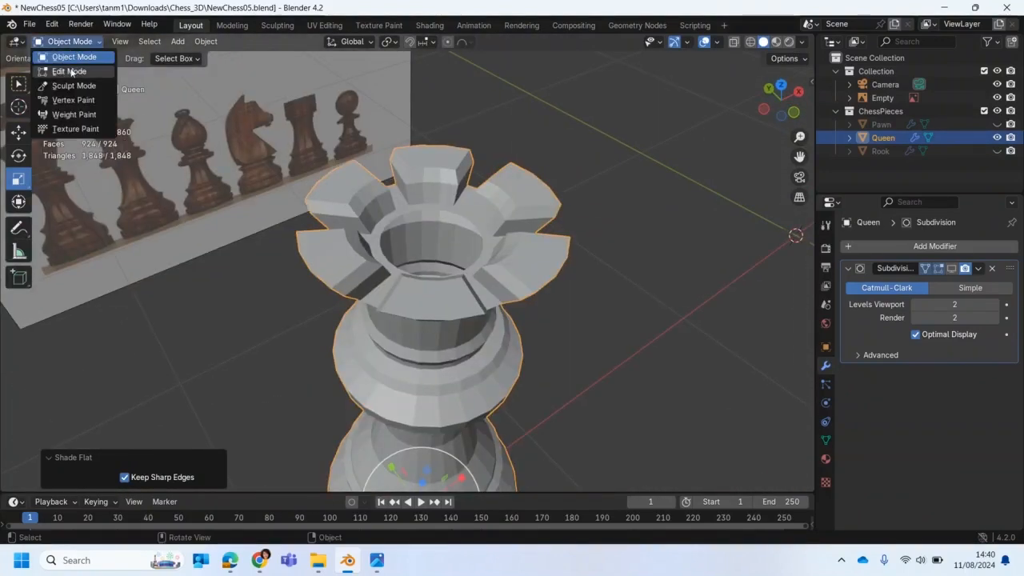
{"action": "left_click", "coordinate": [72, 69]}
{"action": "middle_click_drag", "start_coordinate": [136, 115], "coordinate": [320, 270]}
{"action": "left_click", "coordinate": [237, 270]}
{"action": "middle_click_drag", "start_coordinate": [444, 314], "coordinate": [411, 213]}
Step: Select the three narrow outer faces along the upper edge of each of the six crown segments
{"action": "left_click", "coordinate": [411, 212]}
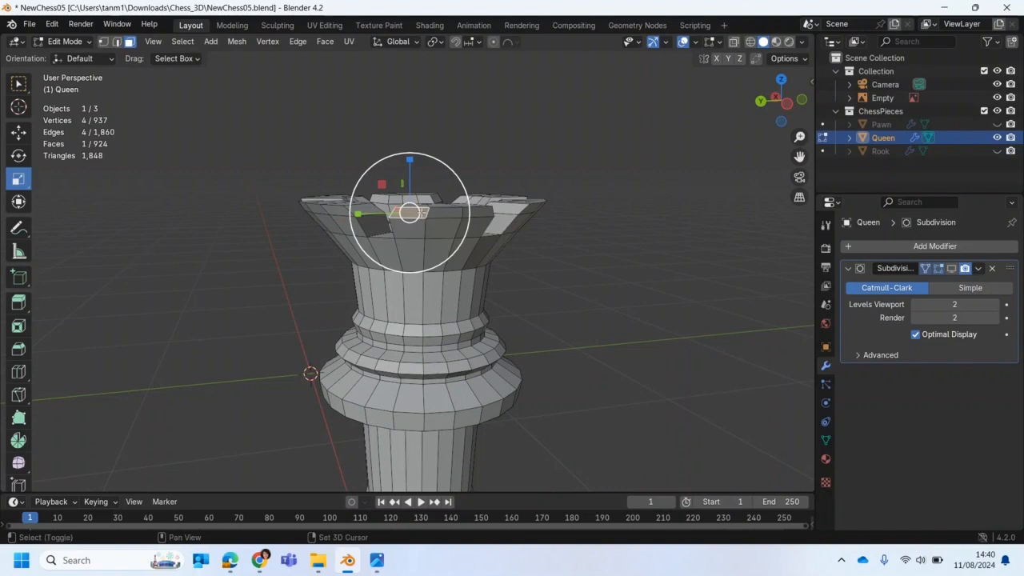
{"action": "middle_click_drag", "start_coordinate": [480, 212], "coordinate": [442, 238]}
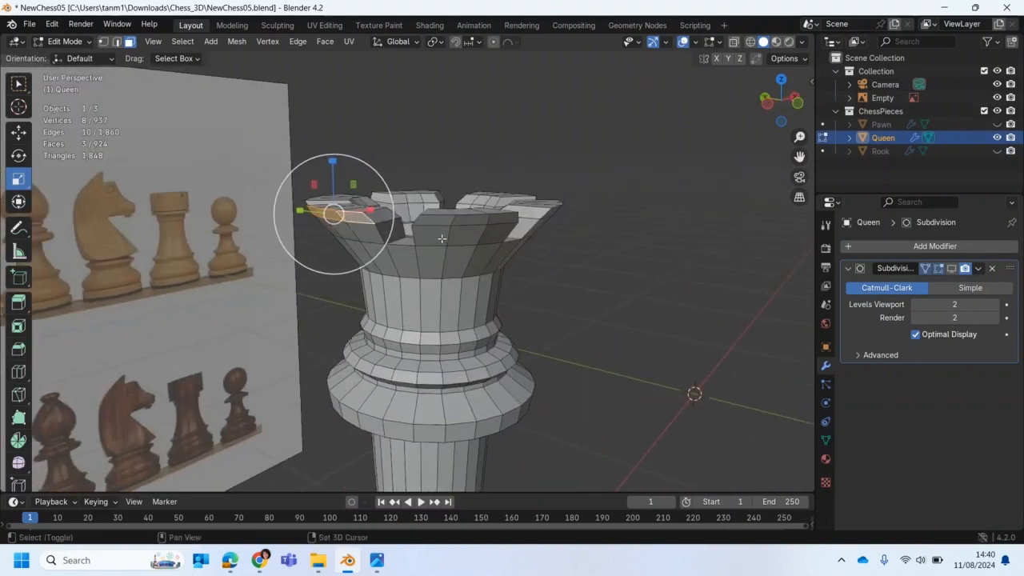
{"action": "middle_click_drag", "start_coordinate": [536, 232], "coordinate": [462, 259]}
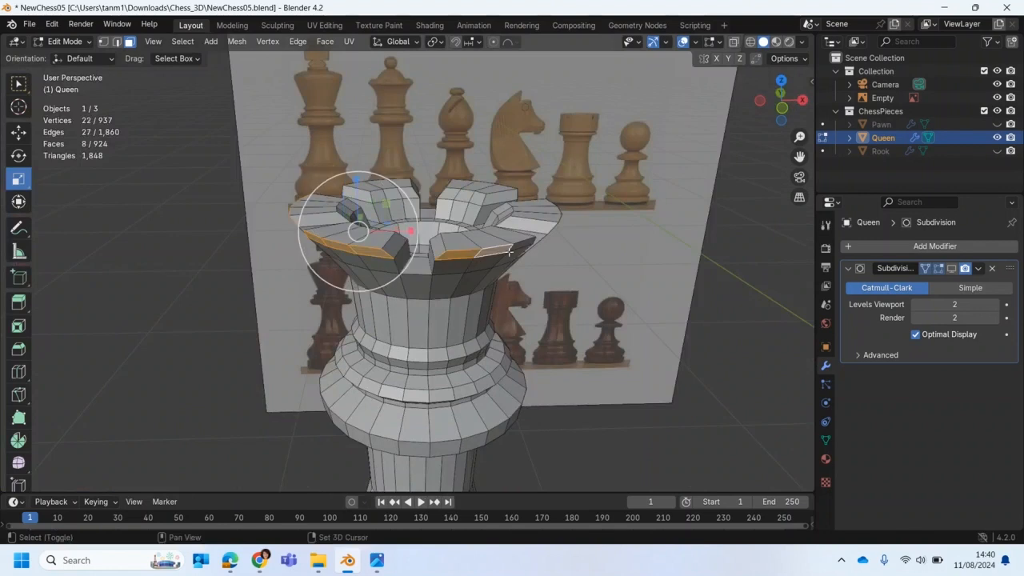
{"action": "middle_click_drag", "start_coordinate": [522, 244], "coordinate": [421, 239]}
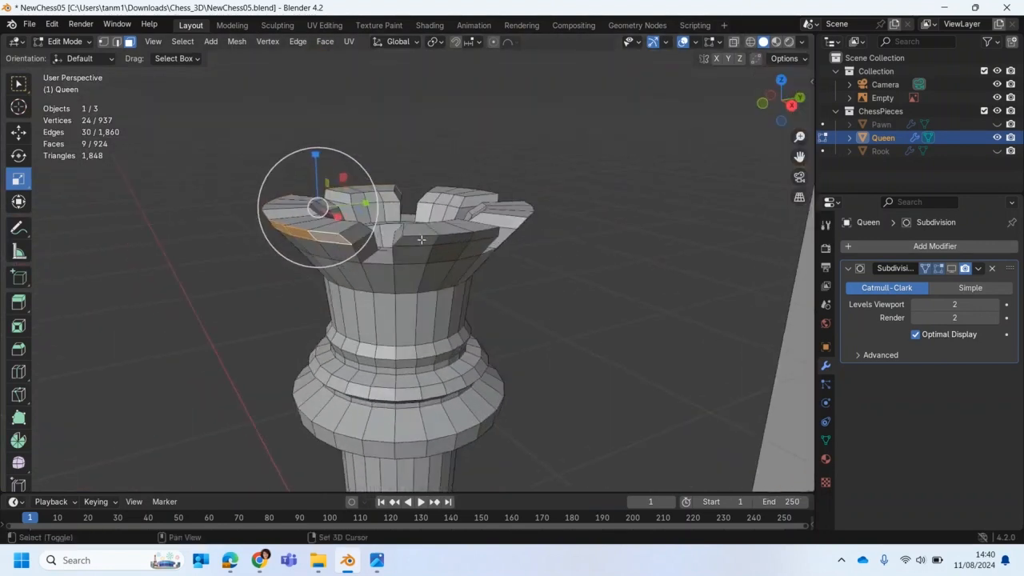
{"action": "middle_click_drag", "start_coordinate": [507, 238], "coordinate": [405, 234]}
{"action": "left_click", "coordinate": [467, 232], "text": "shift"}
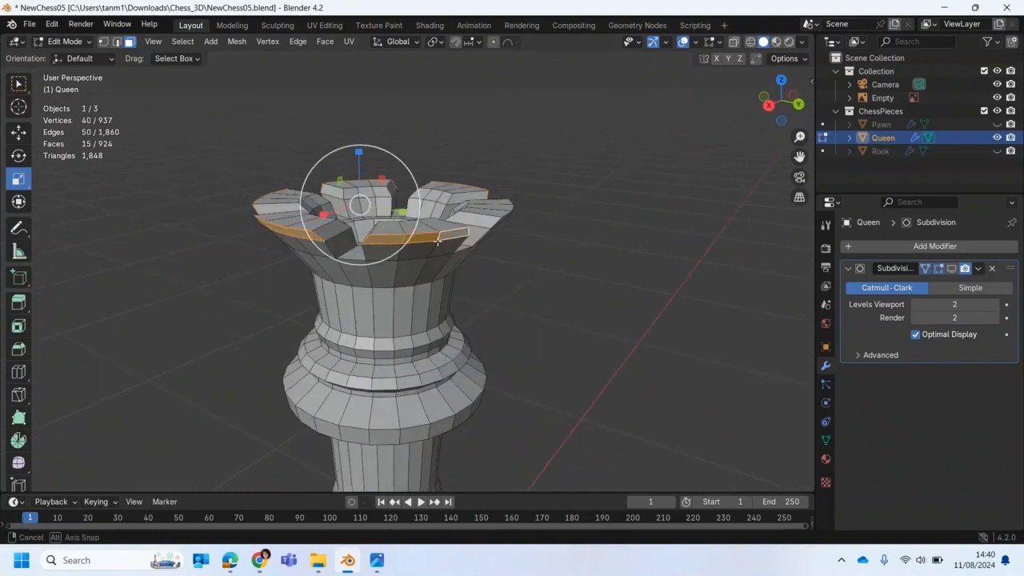
{"action": "middle_click_drag", "start_coordinate": [467, 232], "coordinate": [394, 225]}
{"action": "middle_click_drag", "start_coordinate": [460, 229], "coordinate": [461, 257]}
{"action": "middle_click_drag", "start_coordinate": [362, 263], "coordinate": [430, 244]}
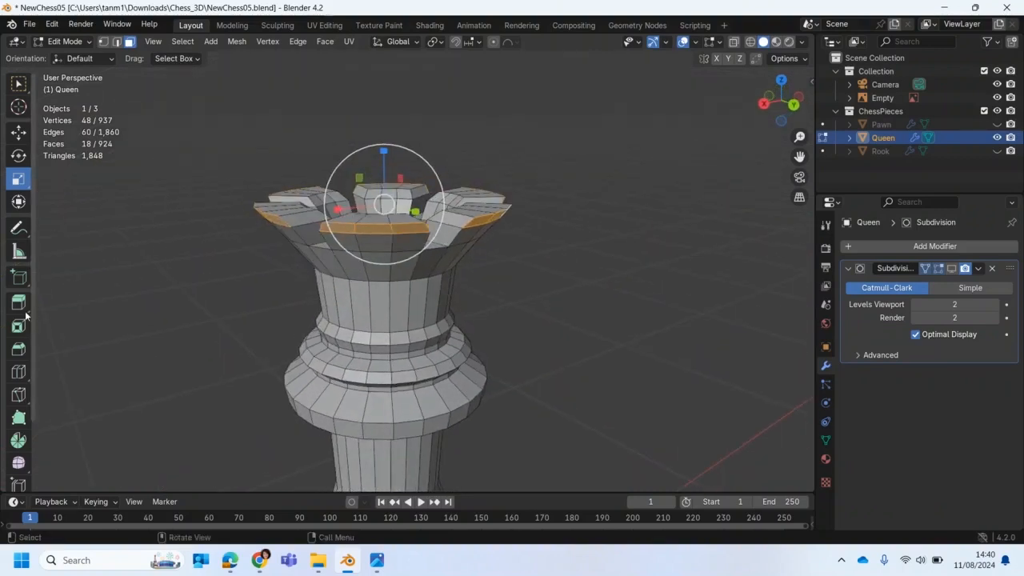
Step: Try extruding the selected outer crown faces along their normals by about 0.0825 m
{"action": "left_click_drag", "start_coordinate": [22, 311], "coordinate": [89, 360]}
{"action": "middle_click_drag", "start_coordinate": [302, 307], "coordinate": [494, 253]}
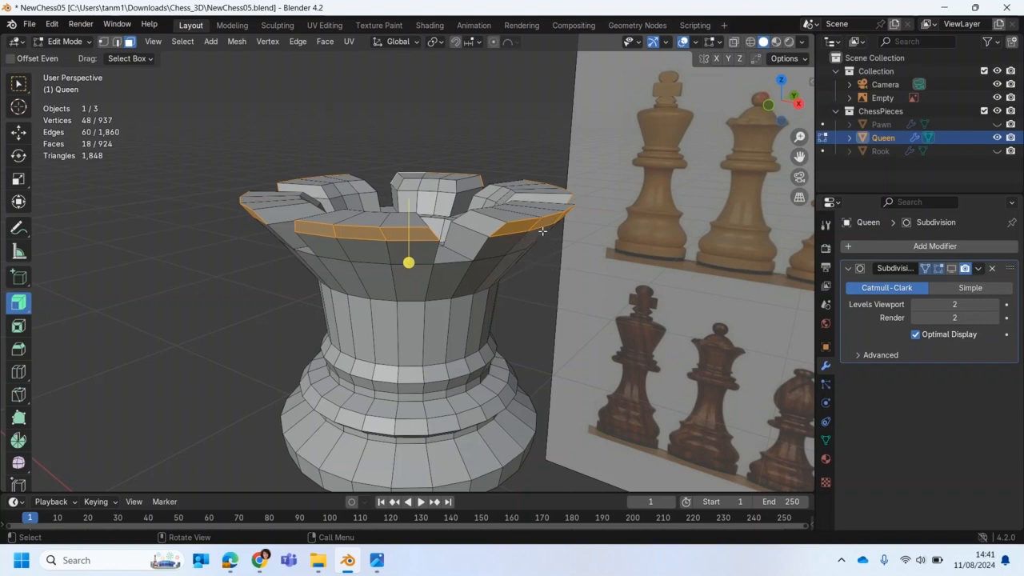
{"action": "left_click_drag", "start_coordinate": [409, 263], "coordinate": [416, 239]}
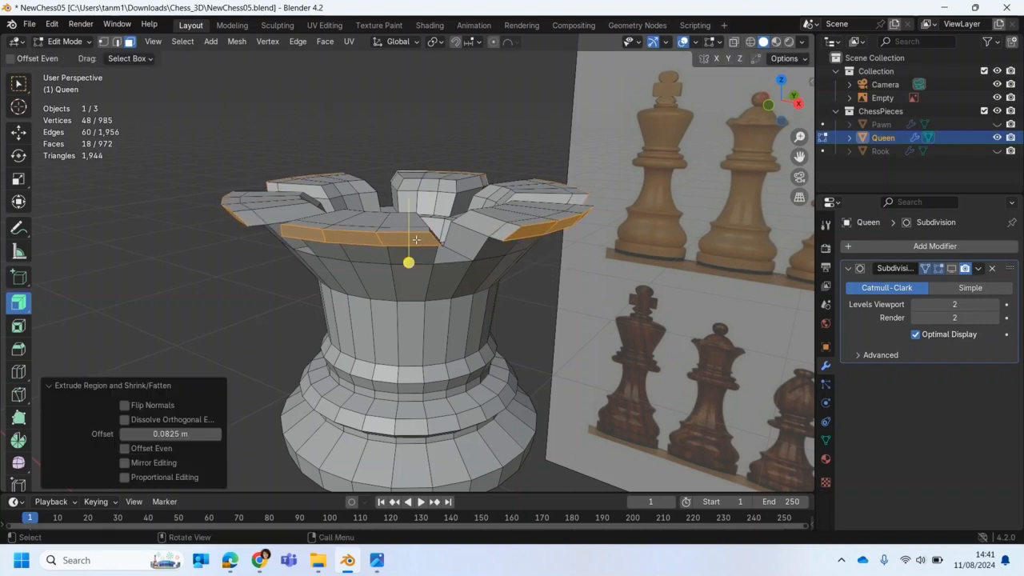
{"action": "middle_click_drag", "start_coordinate": [416, 238], "coordinate": [471, 233]}
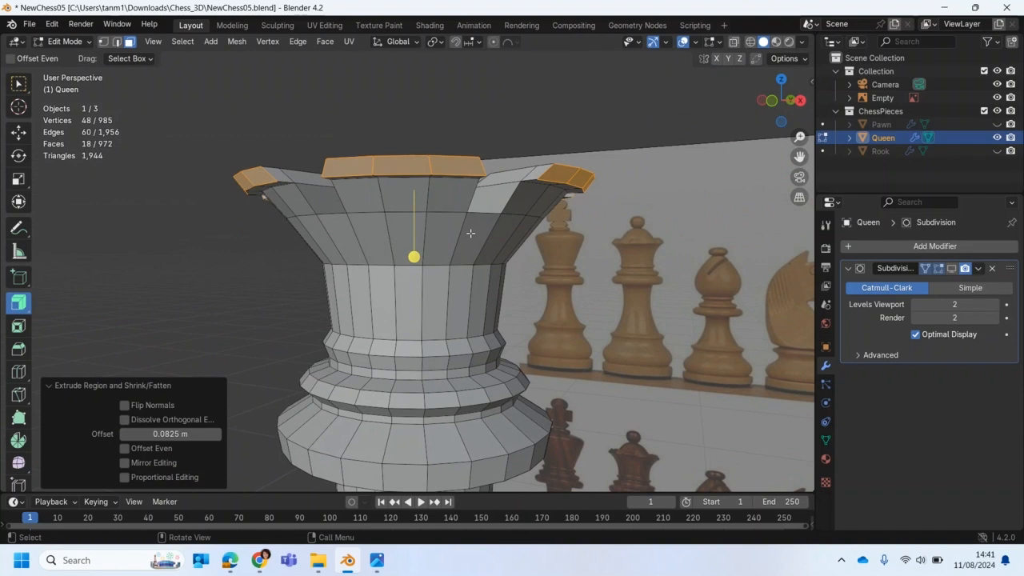
Step: Try moving the extruded outer crown faces slightly up along Z, and deselect them to check the shape
{"action": "key", "text": "shift+space"}
{"action": "key", "text": "s"}
{"action": "key", "text": "shift+space"}
{"action": "key", "text": "g"}
{"action": "left_click_drag", "start_coordinate": [414, 140], "coordinate": [411, 127]}
{"action": "middle_click_drag", "start_coordinate": [411, 126], "coordinate": [280, 225]}
{"action": "left_click", "coordinate": [178, 280]}
{"action": "middle_click_drag", "start_coordinate": [178, 281], "coordinate": [289, 276]}
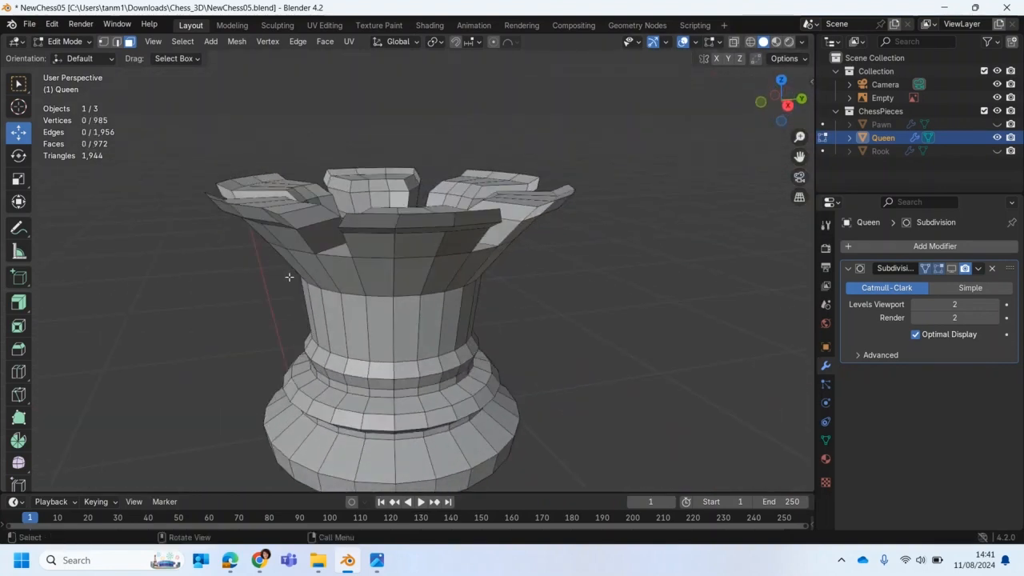
Step: Undo the upward move and the outward extrusion of the crown's outer faces, and deselect all faces
{"action": "key", "text": "ctrl+z"}
{"action": "key", "text": "ctrl+z"}
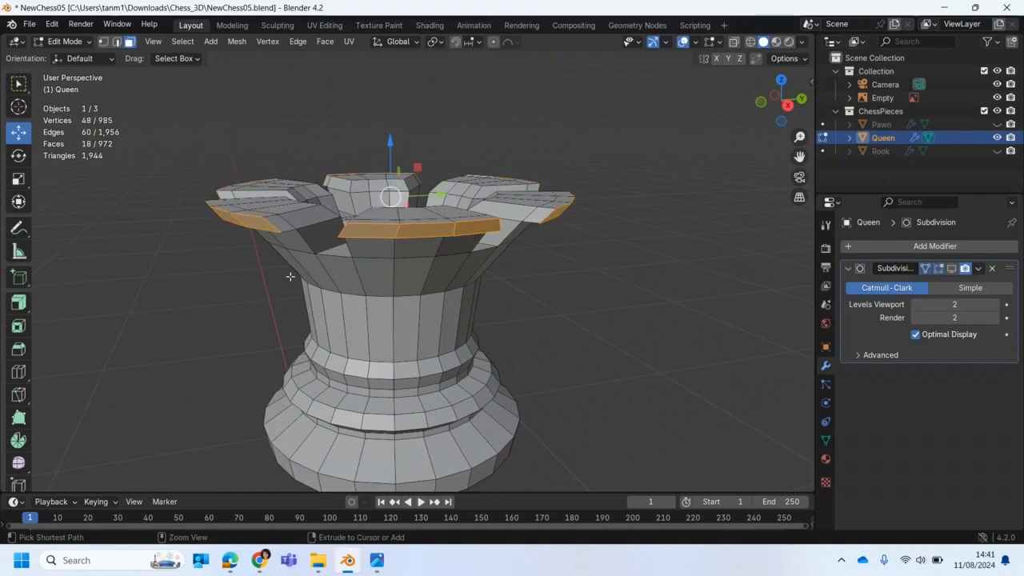
{"action": "key", "text": "ctrl+z"}
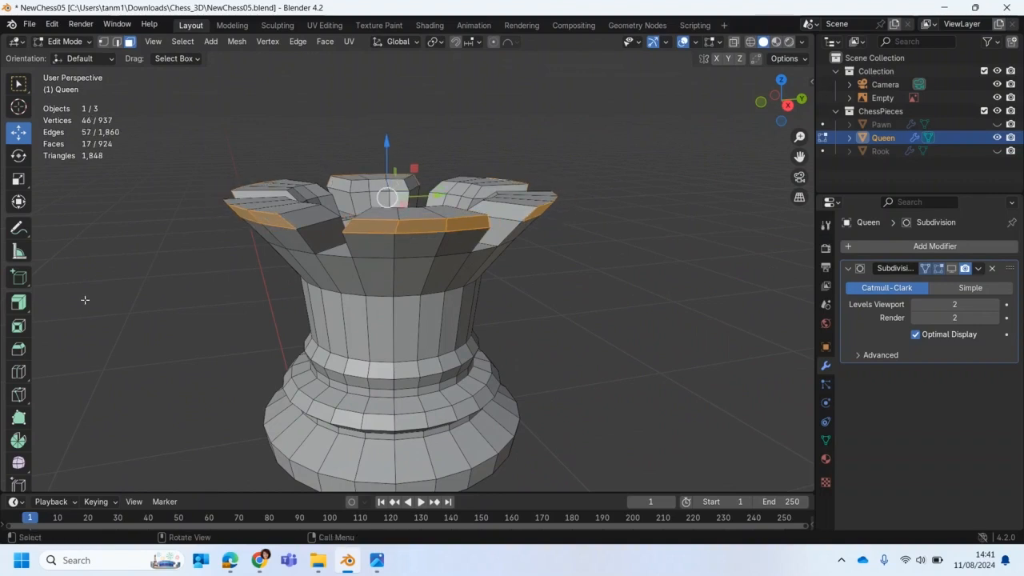
{"action": "key", "text": "alt+a"}
{"action": "middle_click_drag", "start_coordinate": [80, 309], "coordinate": [171, 292]}
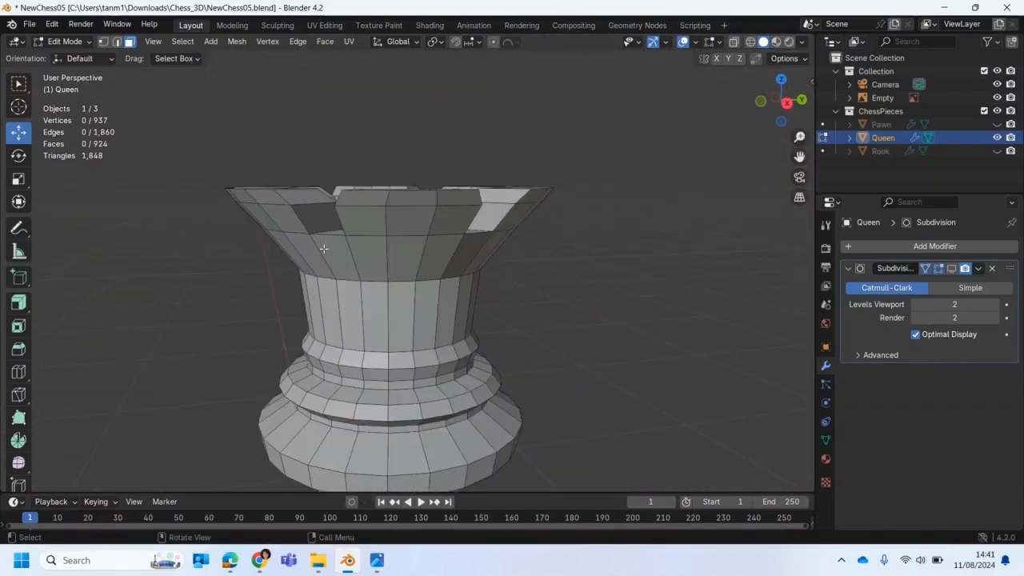
Step: Apply smooth shading to the queen in Object Mode and turn on its Subdivision modifier's viewport display
{"action": "left_click", "coordinate": [88, 42]}
{"action": "left_click", "coordinate": [72, 55]}
{"action": "right_click", "coordinate": [312, 217]}
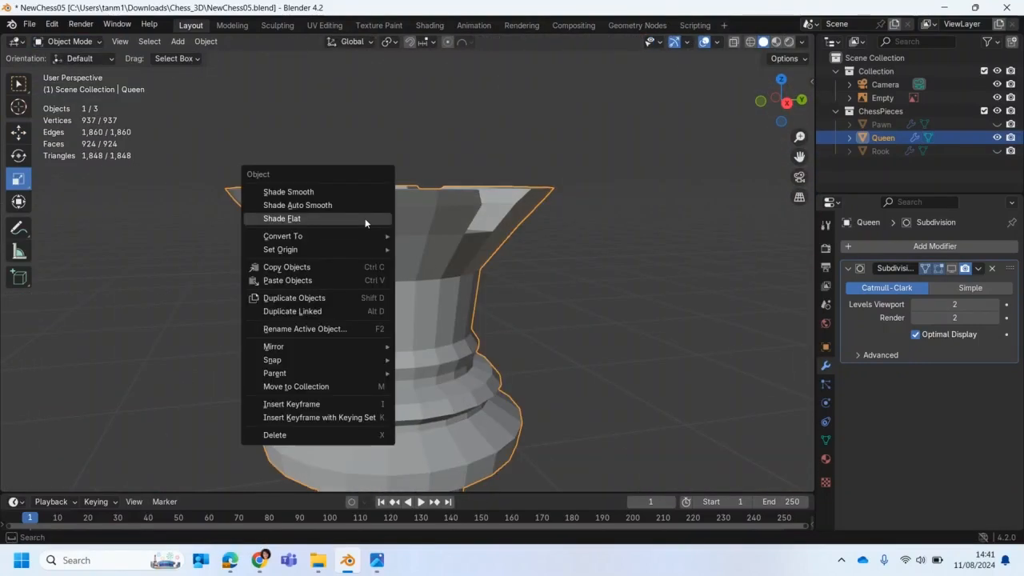
{"action": "left_click", "coordinate": [313, 194]}
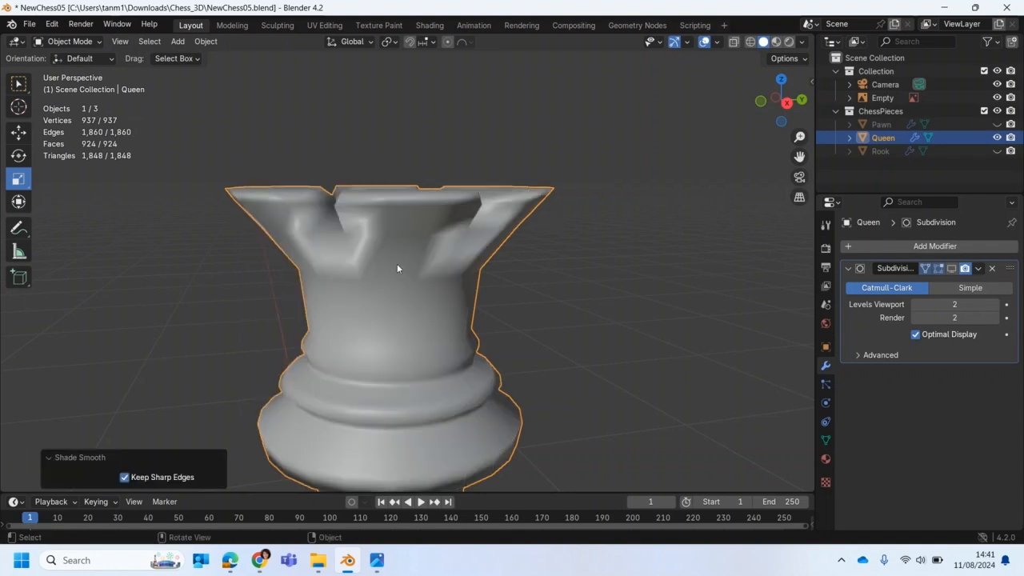
{"action": "left_click", "coordinate": [951, 268]}
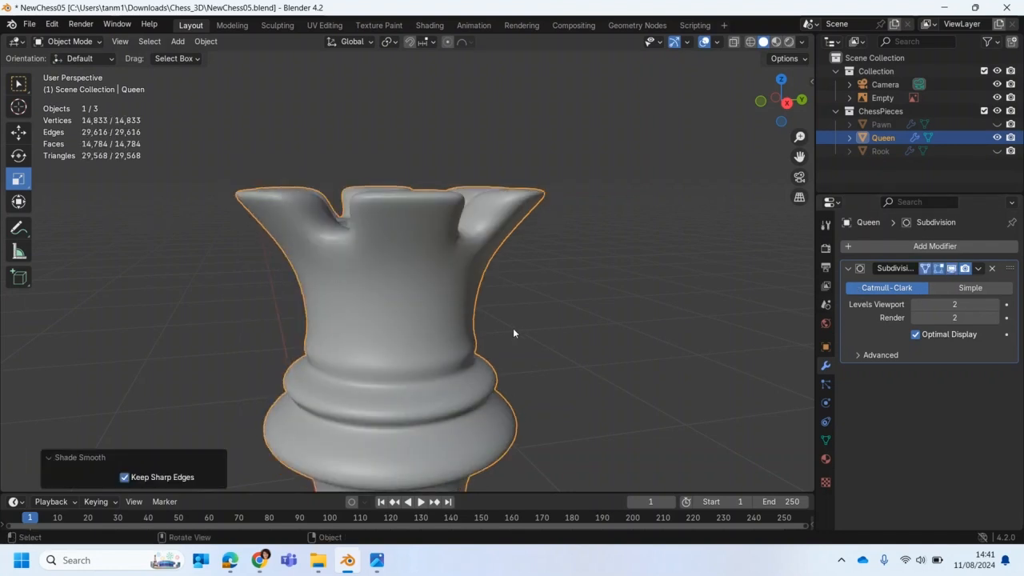
{"action": "middle_click_drag", "start_coordinate": [594, 357], "coordinate": [375, 247]}
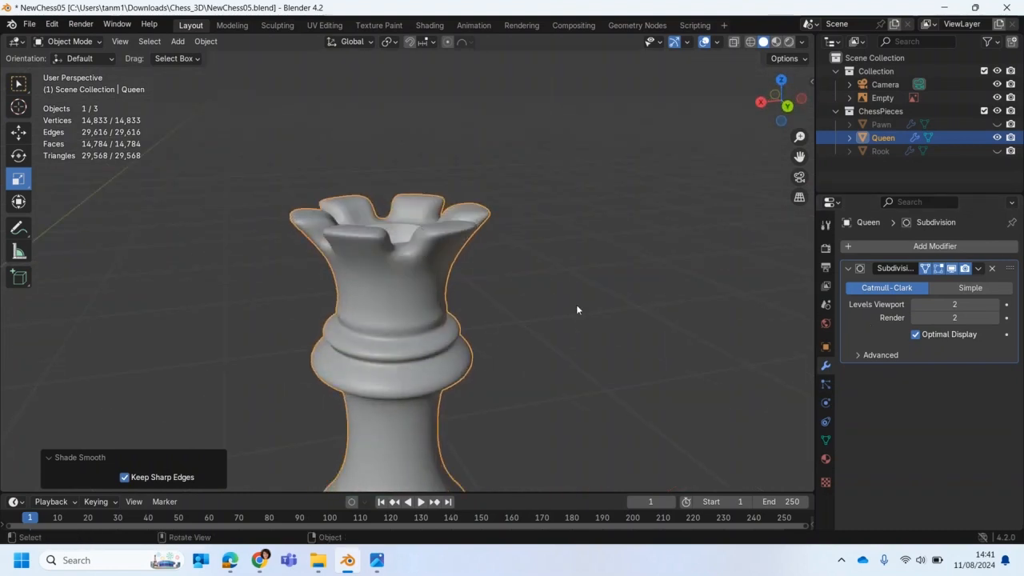
Step: Turn off the viewport display of the queen's Subdivision modifier
{"action": "scroll", "coordinate": [391, 274], "scroll_direction": "up", "scroll_amount": 3}
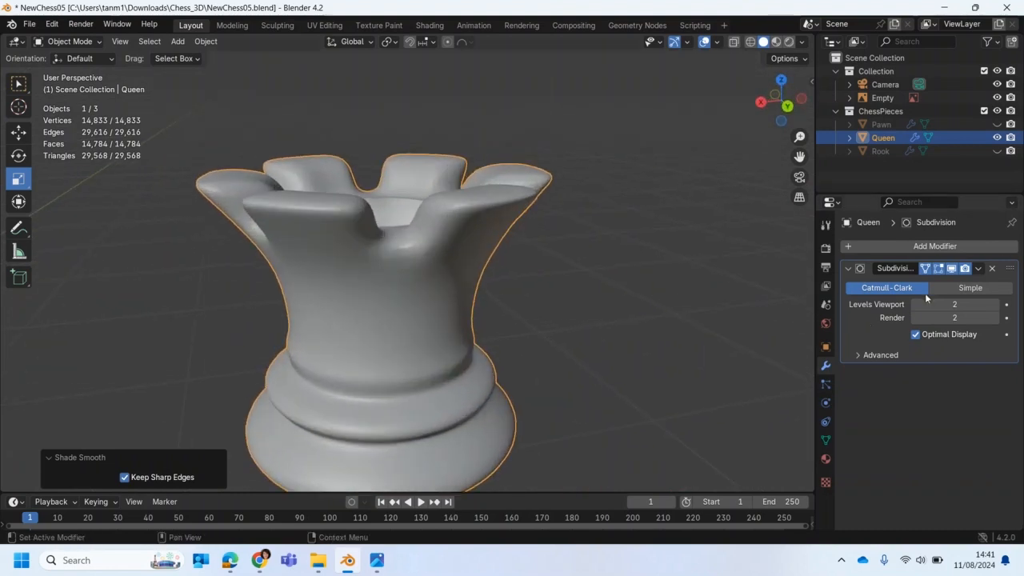
{"action": "left_click", "coordinate": [951, 271]}
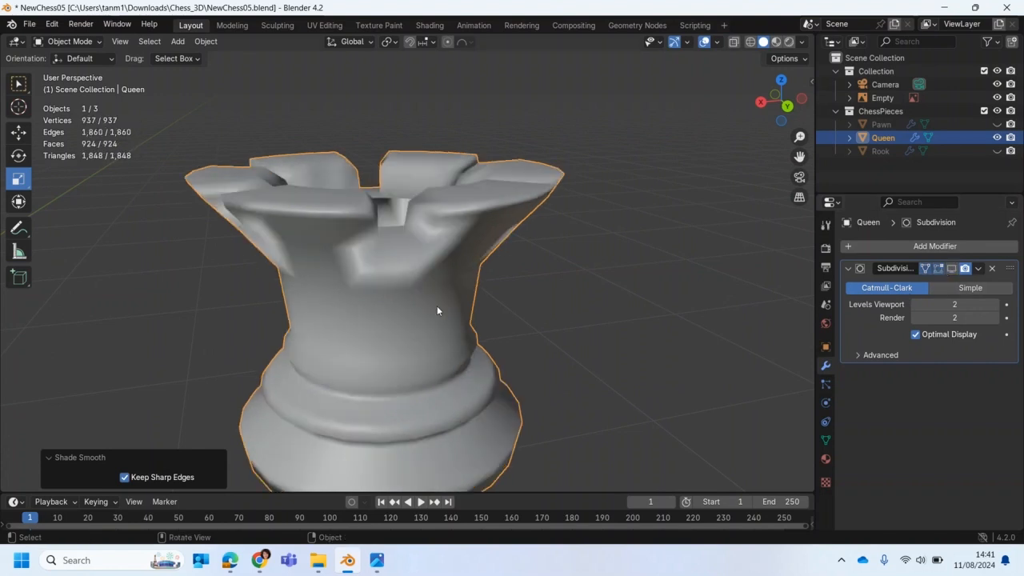
Step: Try Shade Auto Smooth on the queen and switch back to Shade Smooth
{"action": "right_click", "coordinate": [384, 338]}
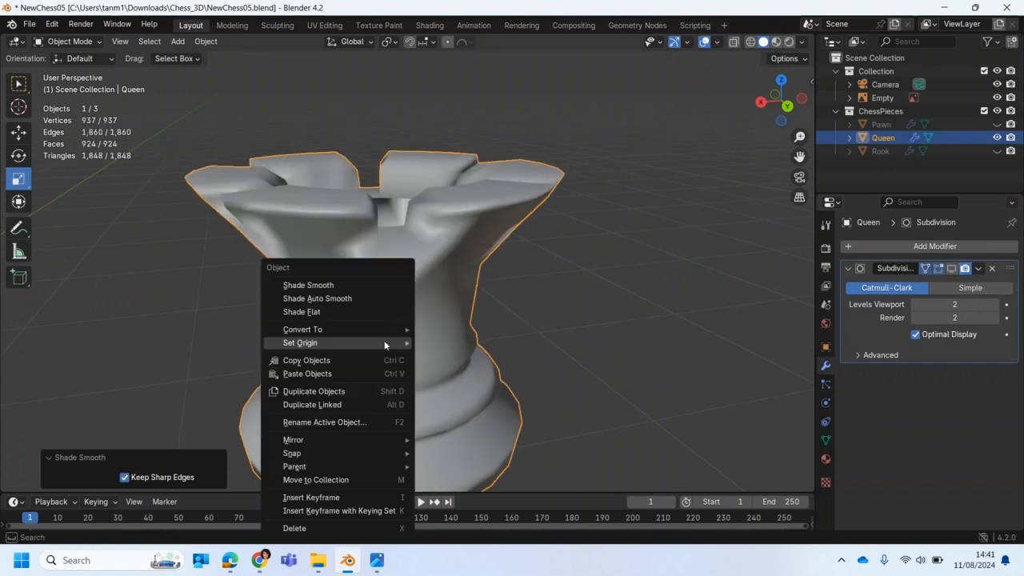
{"action": "left_click", "coordinate": [330, 299]}
{"action": "right_click", "coordinate": [346, 300]}
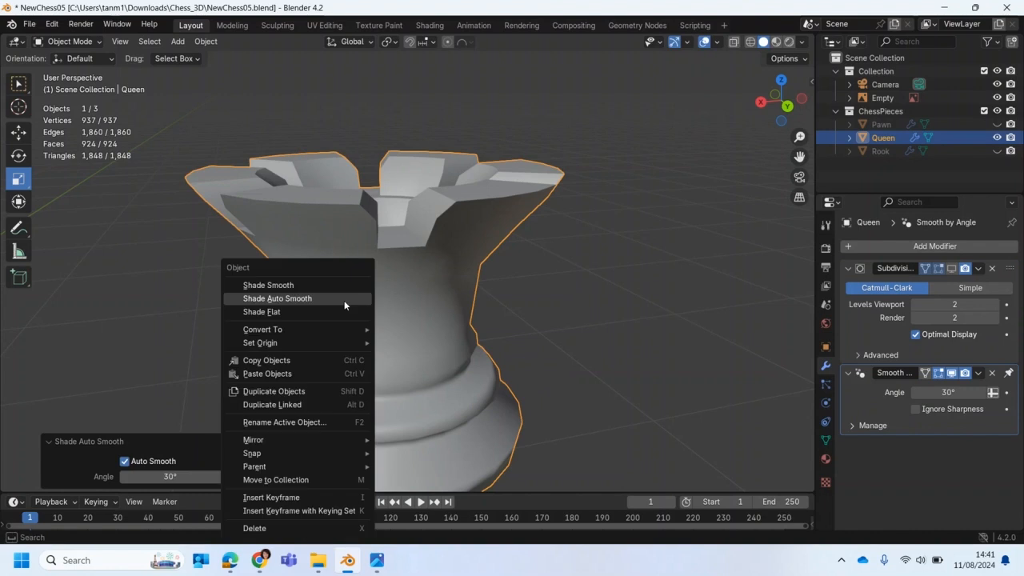
{"action": "left_click", "coordinate": [298, 286]}
{"action": "middle_click_drag", "start_coordinate": [372, 360], "coordinate": [264, 173]}
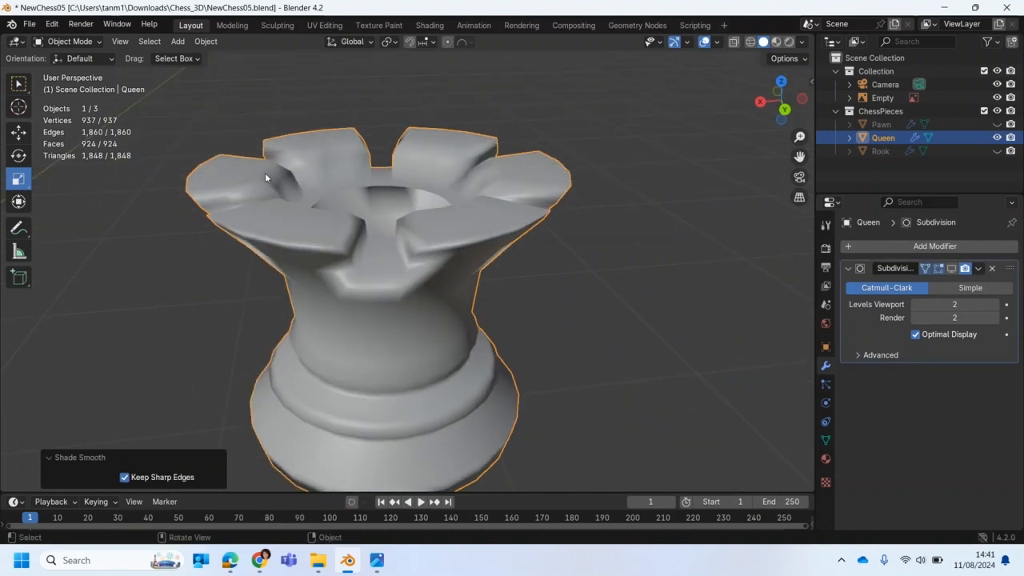
Step: Enter Edit Mode and add a loop cut around one crown segment near its base
{"action": "left_click", "coordinate": [70, 40]}
{"action": "left_click", "coordinate": [69, 70]}
{"action": "mouse_move", "coordinate": [349, 336]}
{"action": "middle_mouse_down"}
{"action": "mouse_move", "coordinate": [384, 296]}
{"action": "mouse_move", "coordinate": [272, 299]}
{"action": "mouse_move", "coordinate": [316, 352]}
{"action": "mouse_move", "coordinate": [341, 323]}
{"action": "middle_mouse_up"}
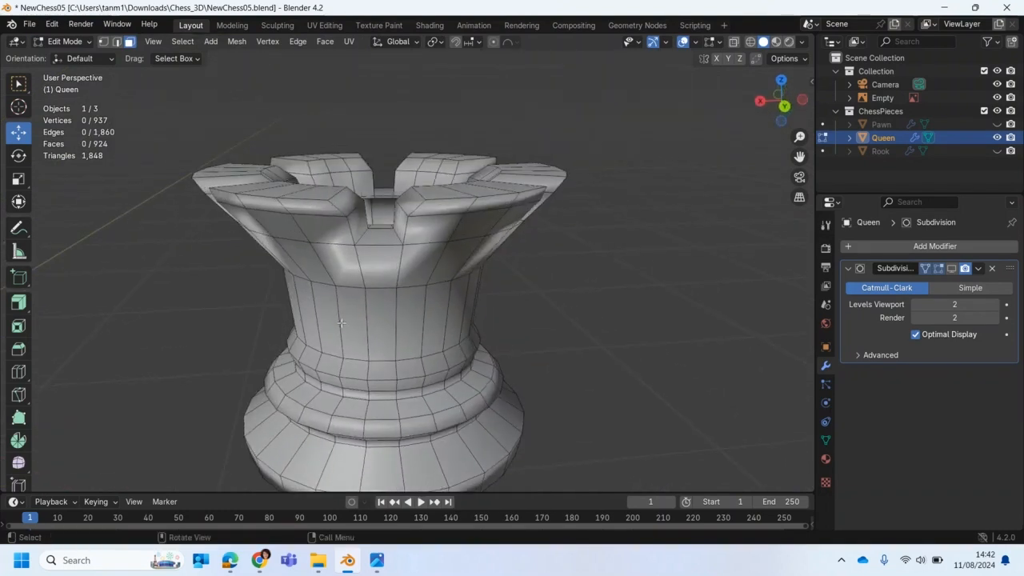
{"action": "left_click", "coordinate": [18, 372]}
{"action": "left_click_drag", "start_coordinate": [316, 238], "coordinate": [316, 240]}
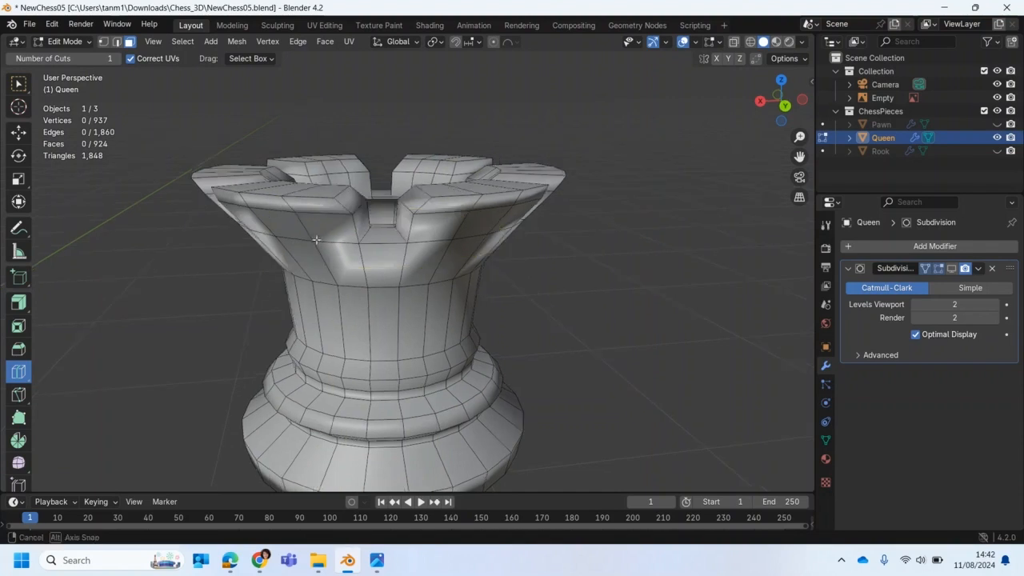
{"action": "middle_click_drag", "start_coordinate": [316, 239], "coordinate": [320, 238]}
{"action": "left_click_drag", "start_coordinate": [309, 186], "coordinate": [311, 204]}
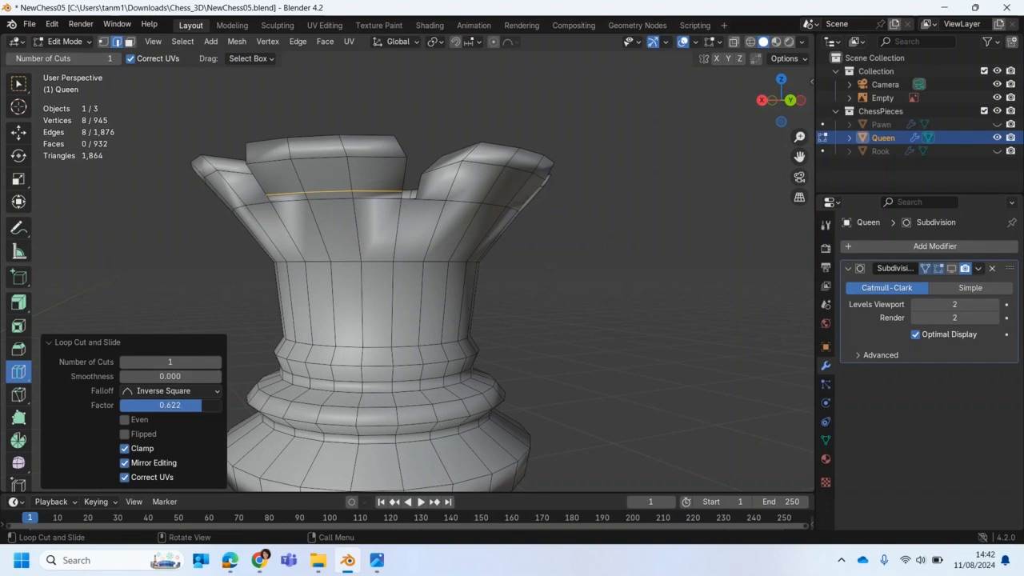
Step: Set the new loop cut's slide factor to 0.6
{"action": "left_click", "coordinate": [191, 404]}
{"action": "type", "text": "0.5"}
{"action": "key", "text": "Return"}
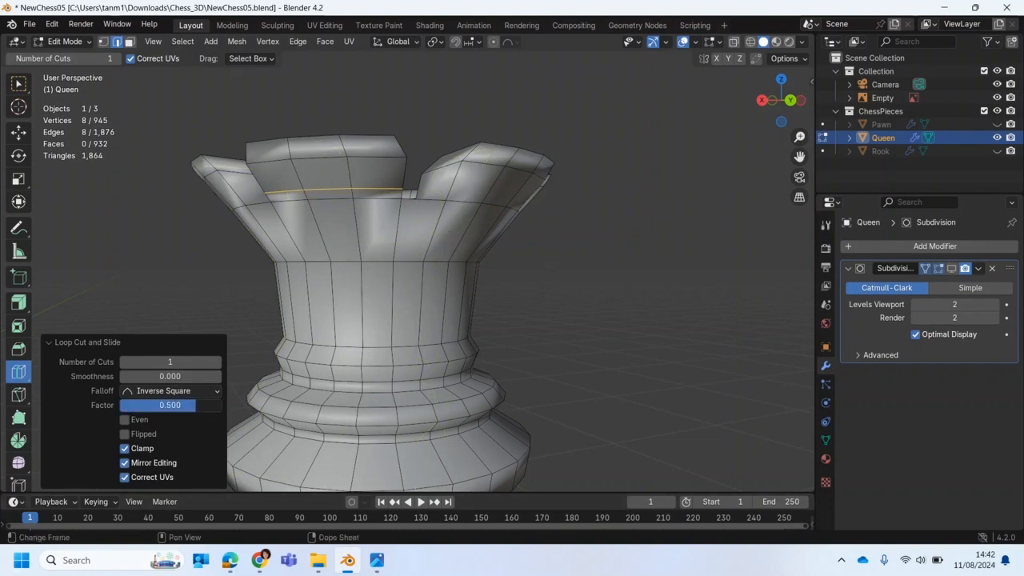
{"action": "left_click", "coordinate": [177, 402]}
{"action": "type", "text": "0.6"}
{"action": "key", "text": "Return"}
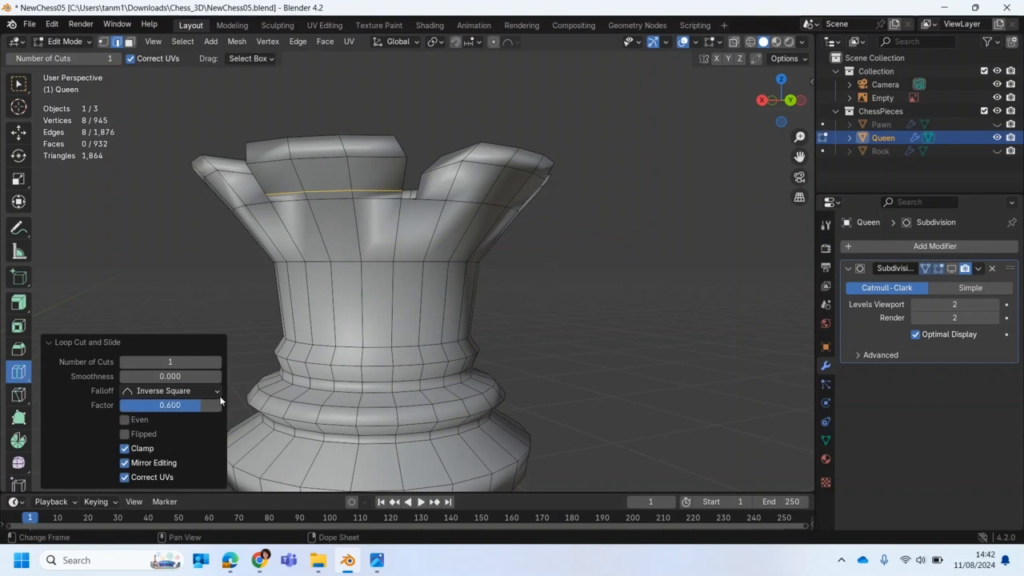
Step: Add a loop cut near the base of the neighbouring crown segment with a slide factor of 0.6
{"action": "middle_click_drag", "start_coordinate": [336, 296], "coordinate": [380, 207]}
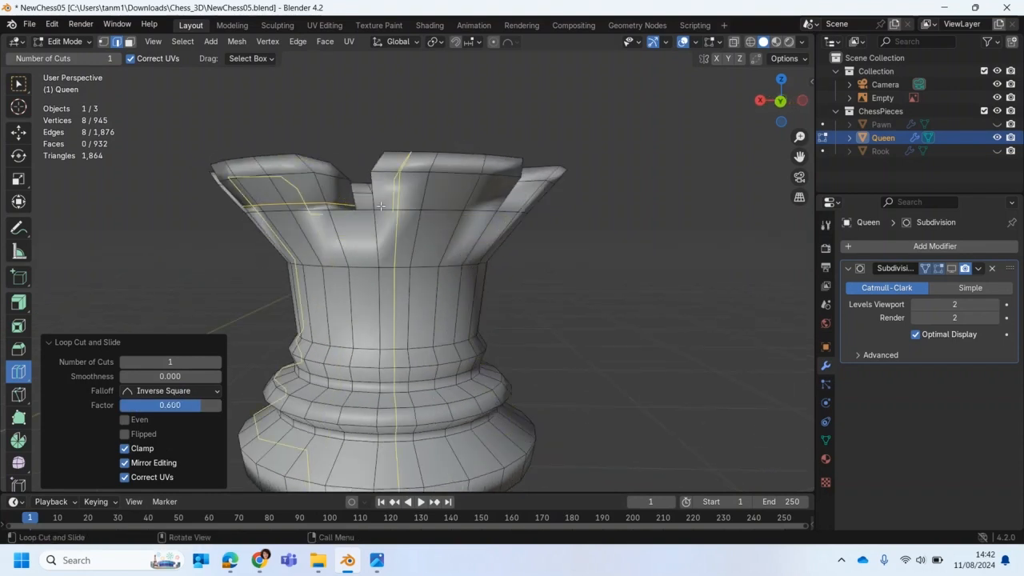
{"action": "left_click_drag", "start_coordinate": [421, 201], "coordinate": [419, 211]}
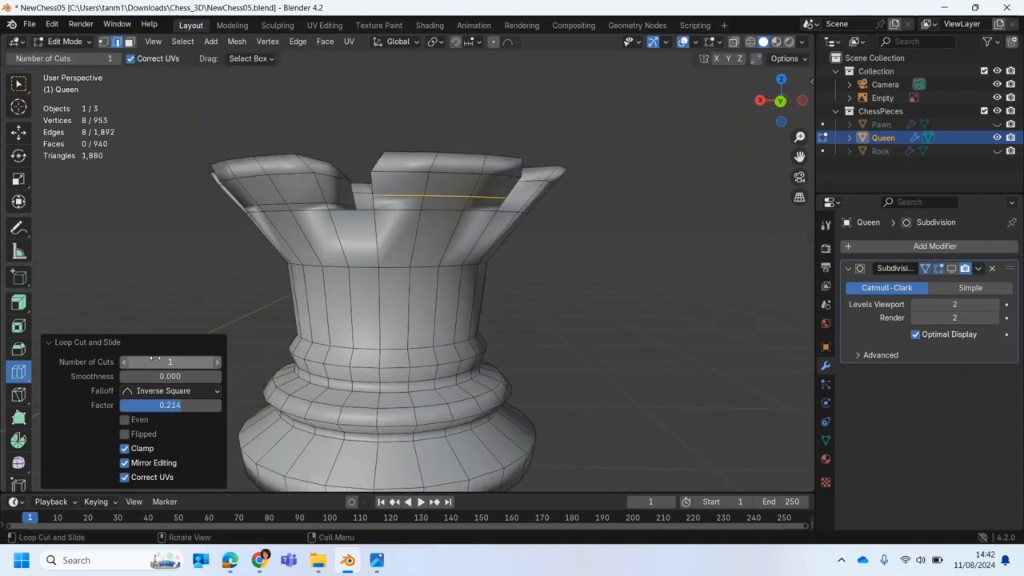
{"action": "left_click", "coordinate": [162, 404]}
{"action": "type", "text": "0"}
{"action": "type", "text": "6"}
{"action": "key", "text": "Return"}
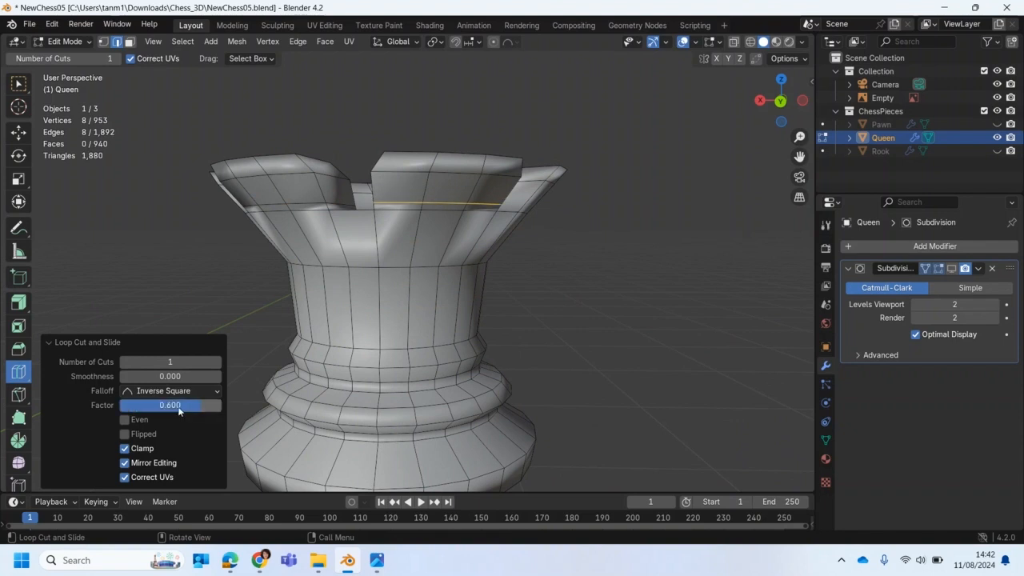
Step: Add base loop cuts to the third and fourth crown segments, each with a slide factor of 0.6
{"action": "middle_click_drag", "start_coordinate": [384, 296], "coordinate": [376, 224]}
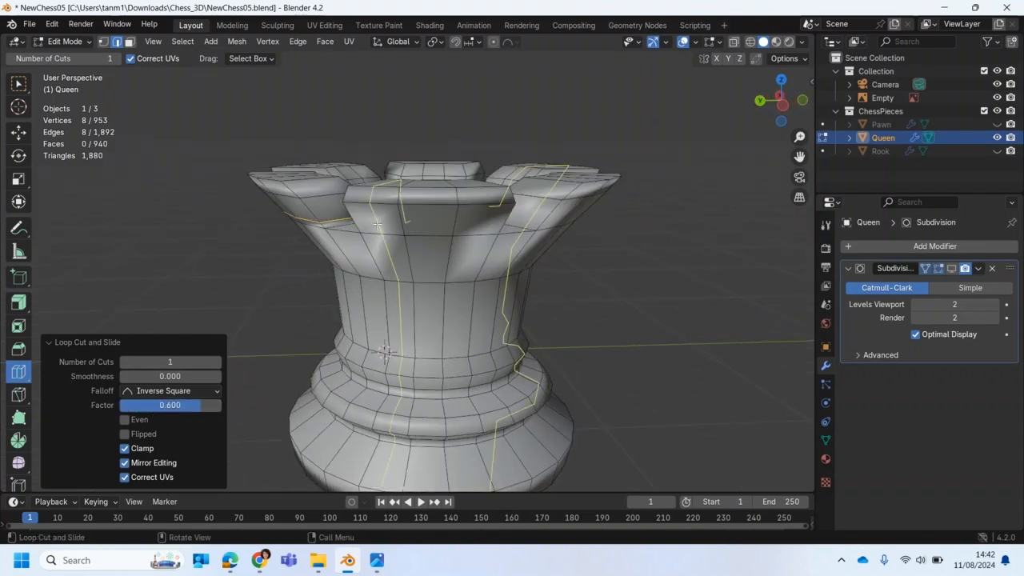
{"action": "left_click", "coordinate": [352, 225]}
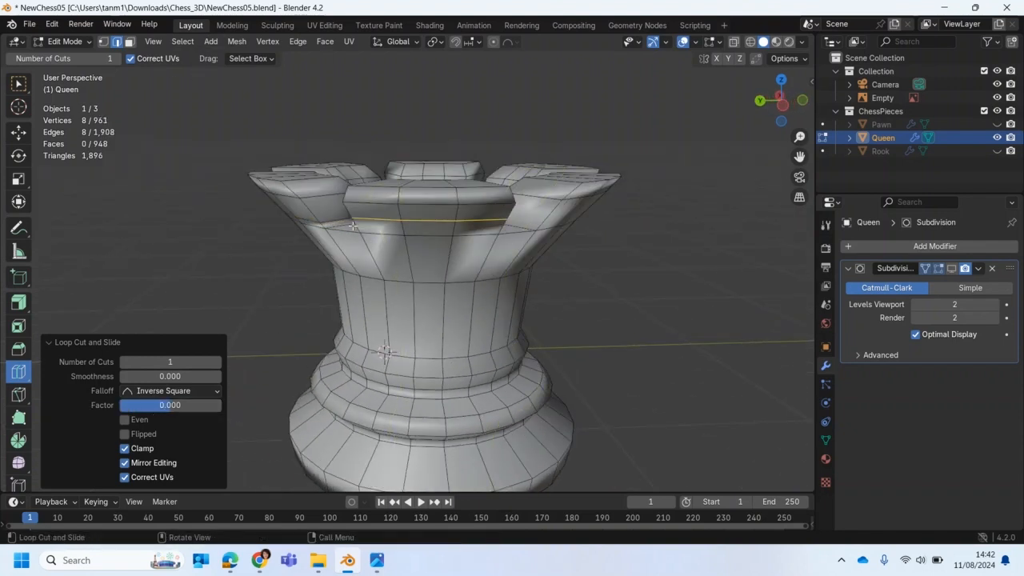
{"action": "key", "text": "Return"}
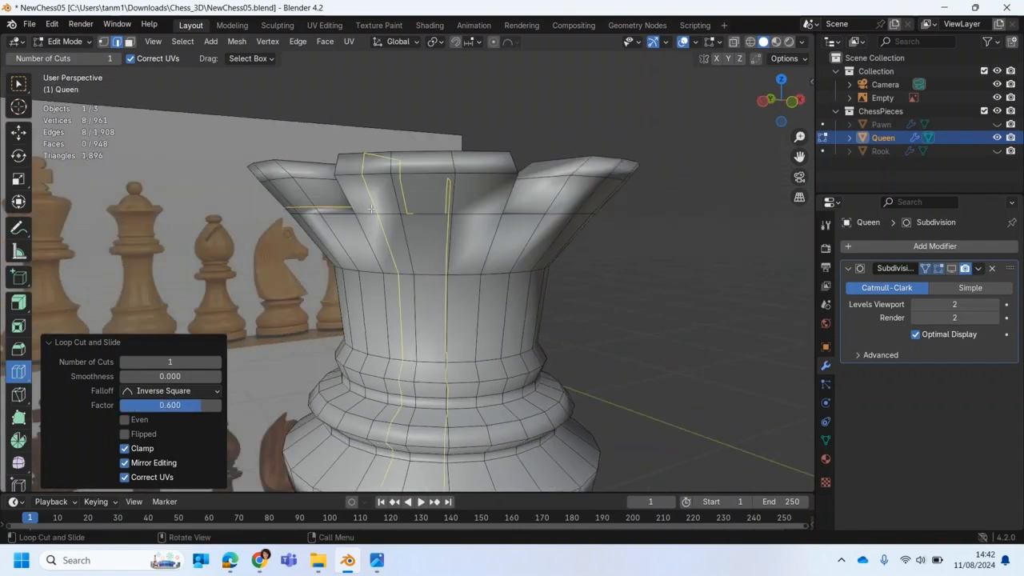
{"action": "left_click", "coordinate": [184, 404]}
{"action": "type", "text": "0.6"}
{"action": "key", "text": "Return"}
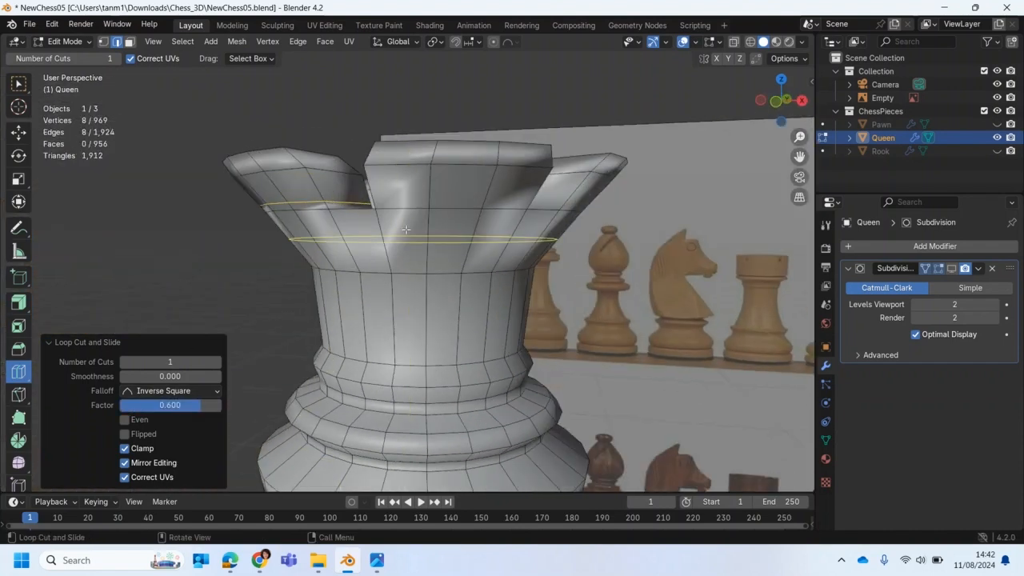
Step: Add base loop cuts to the last two crown segments, each with a slide factor of 0.6
{"action": "left_click", "coordinate": [170, 405]}
{"action": "type", "text": "0.6"}
{"action": "key", "text": "Return"}
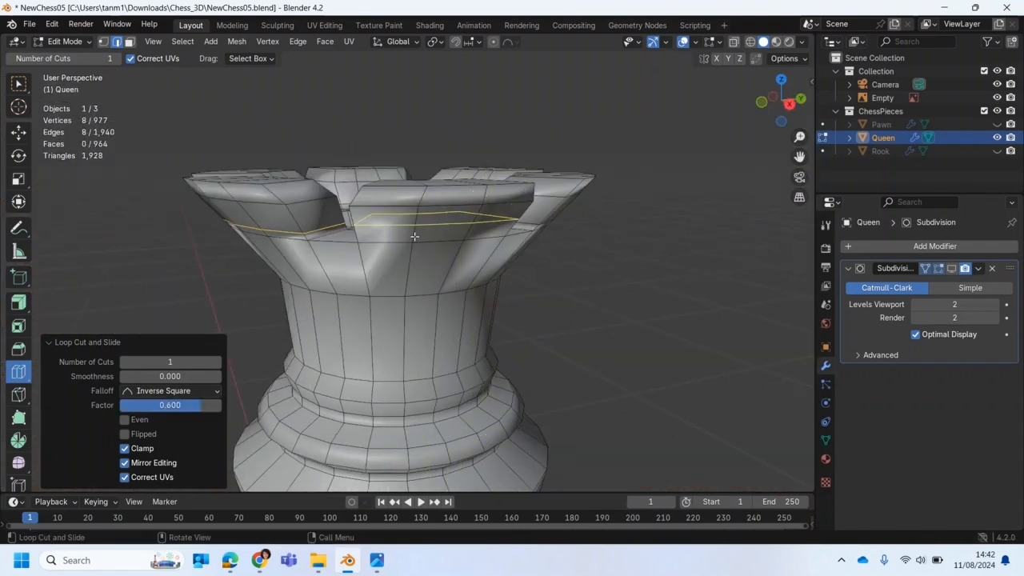
{"action": "left_click", "coordinate": [170, 376]}
{"action": "left_click", "coordinate": [190, 406]}
{"action": "type", "text": "0."}
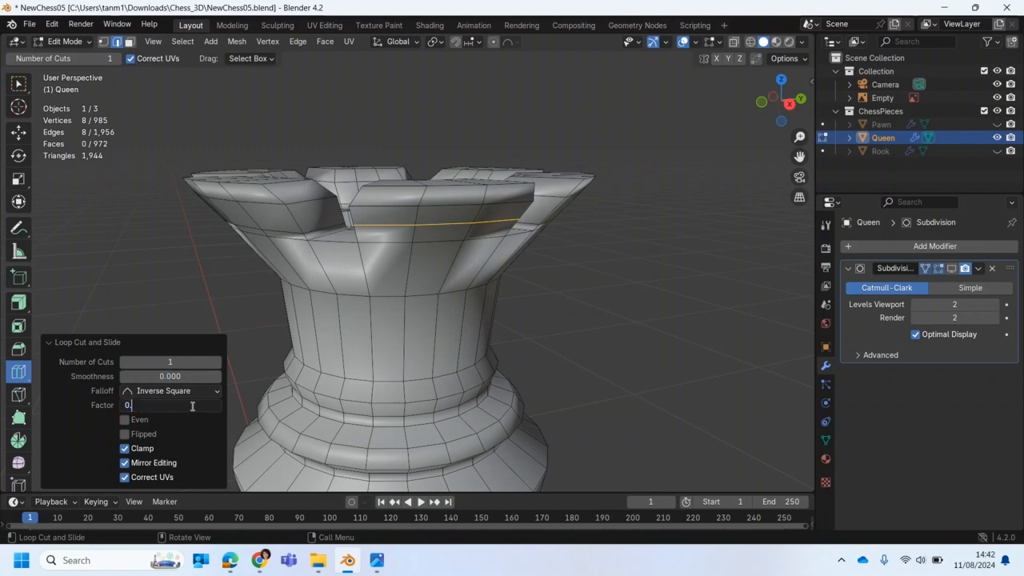
{"action": "type", "text": "6"}
{"action": "key", "text": "Return"}
Step: Preview the crown with the Subdivision modifier's viewport display on, and turn it off again
{"action": "middle_click_drag", "start_coordinate": [240, 375], "coordinate": [282, 309]}
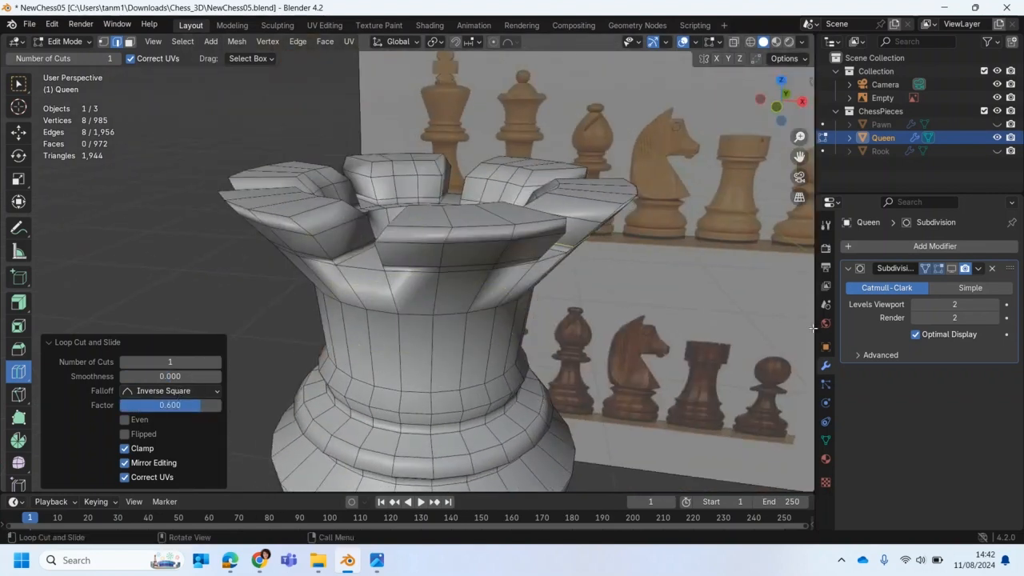
{"action": "left_click", "coordinate": [951, 272]}
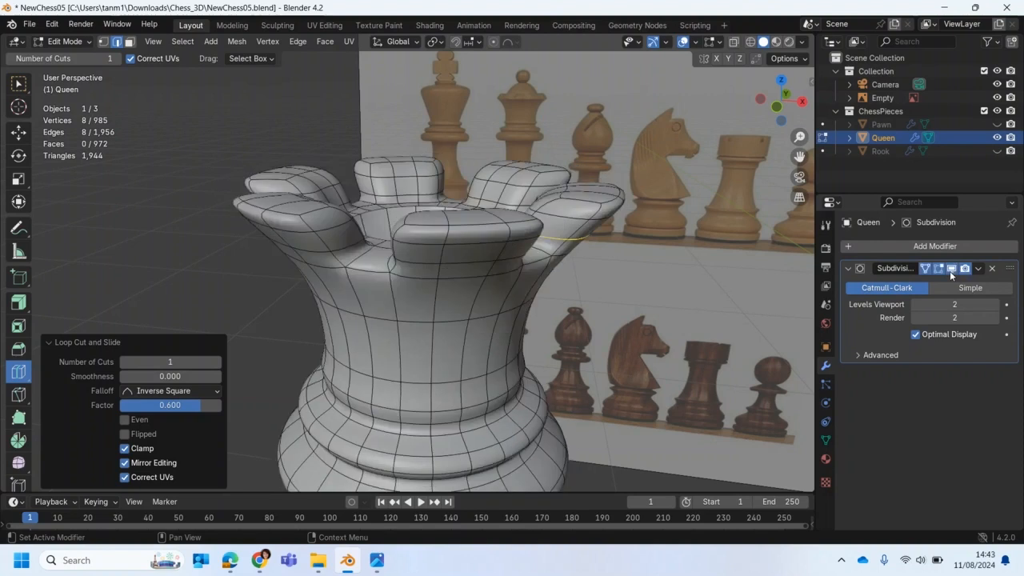
{"action": "left_click", "coordinate": [951, 272]}
Step: Add a centred loop cut around the upper rim of one crown segment and turn on the Subdivision modifier's viewport display
{"action": "middle_click_drag", "start_coordinate": [448, 156], "coordinate": [456, 308]}
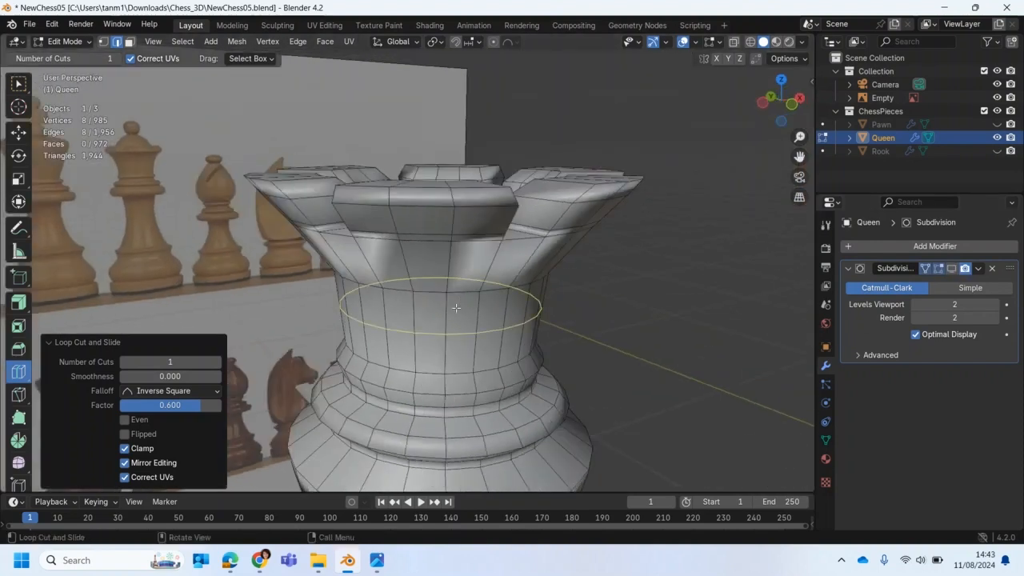
{"action": "left_click", "coordinate": [382, 196]}
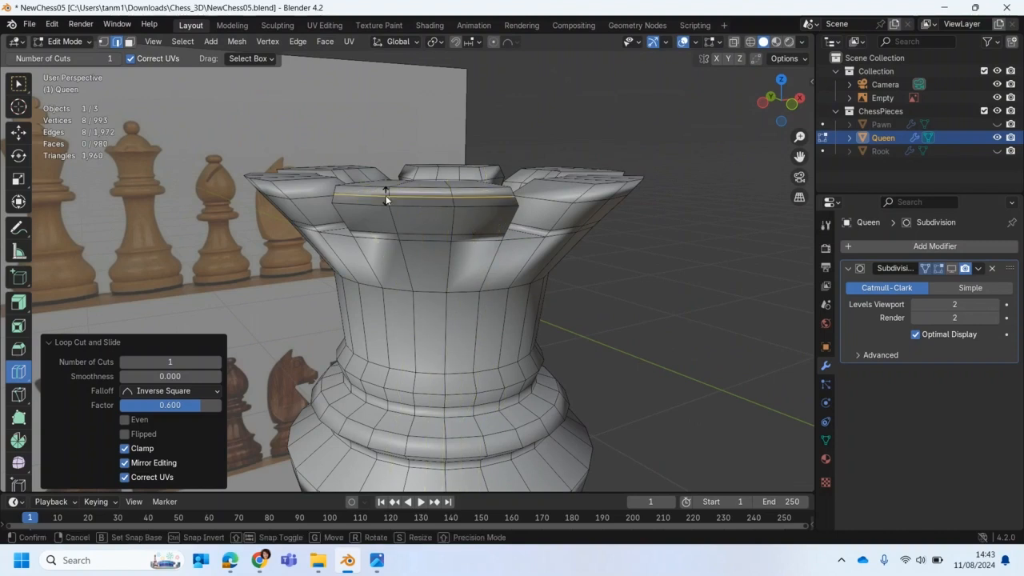
{"action": "left_click", "coordinate": [951, 269]}
{"action": "middle_click_drag", "start_coordinate": [610, 299], "coordinate": [588, 356]}
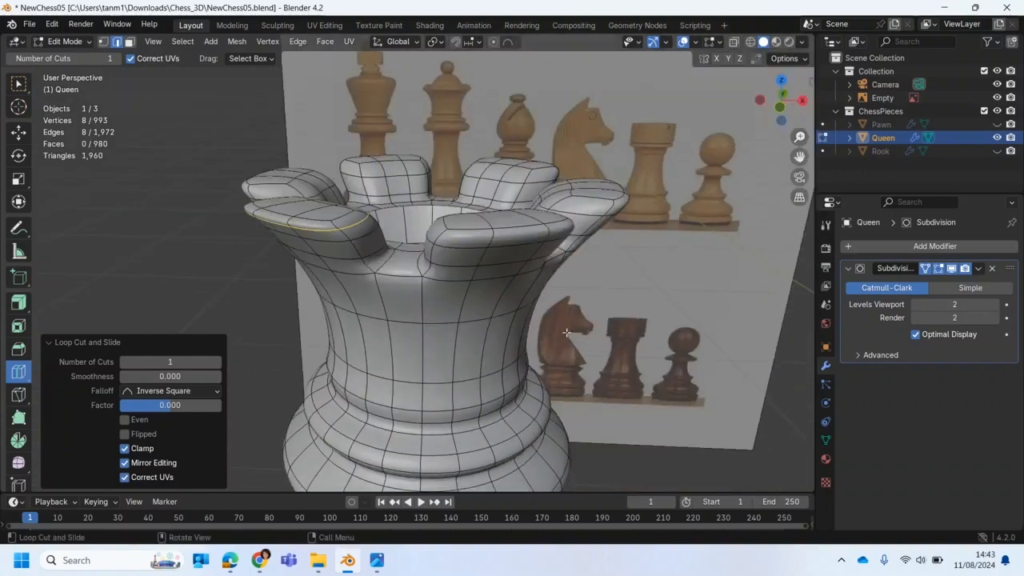
Step: Add centred loop cuts around the upper rims of four more crown segments
{"action": "left_click", "coordinate": [501, 239]}
{"action": "middle_click_drag", "start_coordinate": [597, 248], "coordinate": [331, 209]}
{"action": "left_click", "coordinate": [329, 210]}
{"action": "middle_click_drag", "start_coordinate": [474, 244], "coordinate": [391, 218]}
{"action": "left_click", "coordinate": [394, 193]}
{"action": "middle_click_drag", "start_coordinate": [656, 264], "coordinate": [552, 267]}
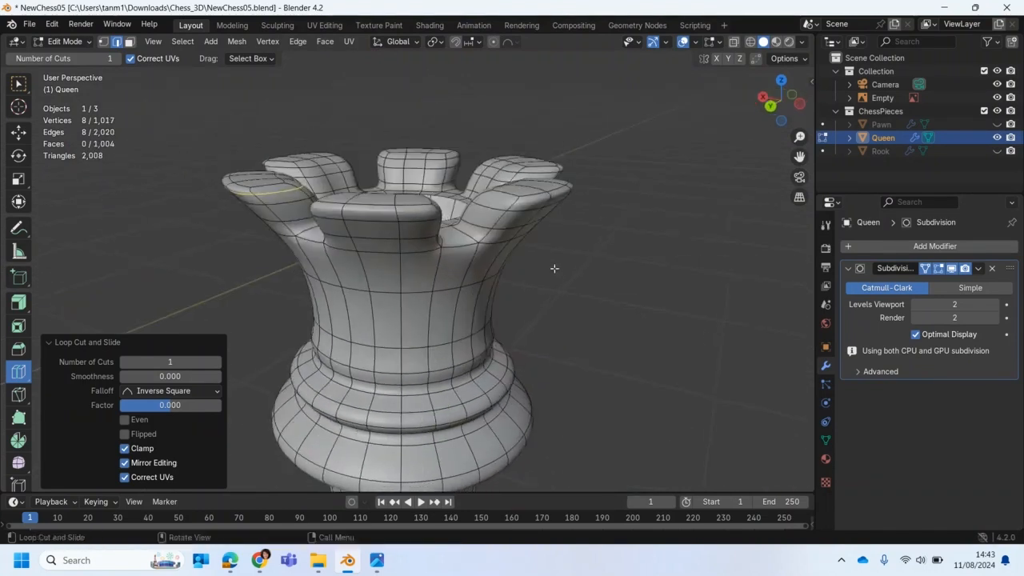
{"action": "left_click", "coordinate": [399, 215]}
Step: Try a loop cut on the front crown segment seen from above, and undo it
{"action": "middle_click_drag", "start_coordinate": [617, 286], "coordinate": [698, 336]}
{"action": "left_click_drag", "start_coordinate": [366, 336], "coordinate": [371, 312]}
{"action": "key", "text": "ctrl+z"}
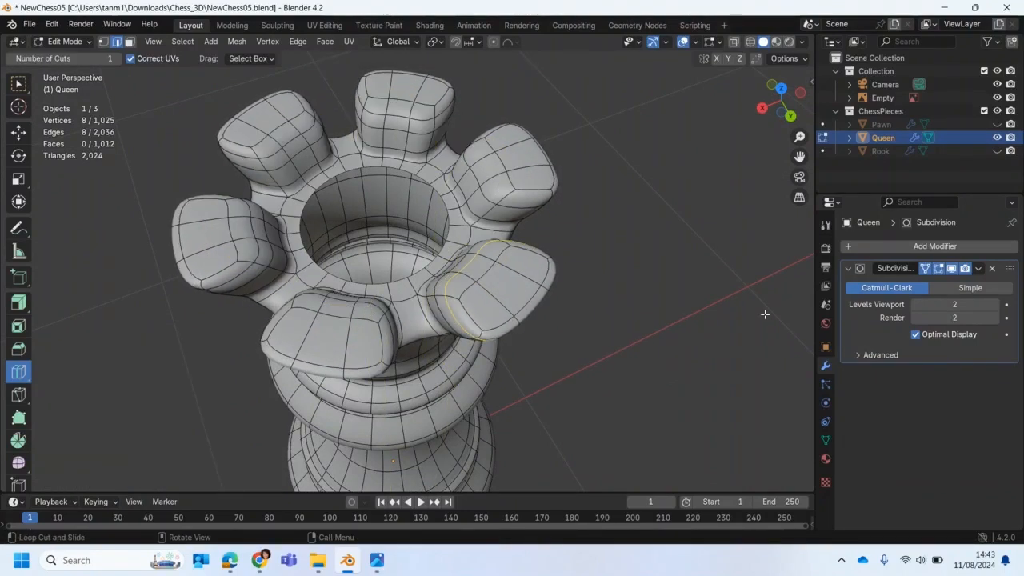
Step: With subdivision display off, add loop cuts near the crown's inner and outer edges, the outer at factor about 0.857, and check them with subdivision shown
{"action": "left_click", "coordinate": [951, 268]}
{"action": "left_click_drag", "start_coordinate": [395, 326], "coordinate": [372, 379]}
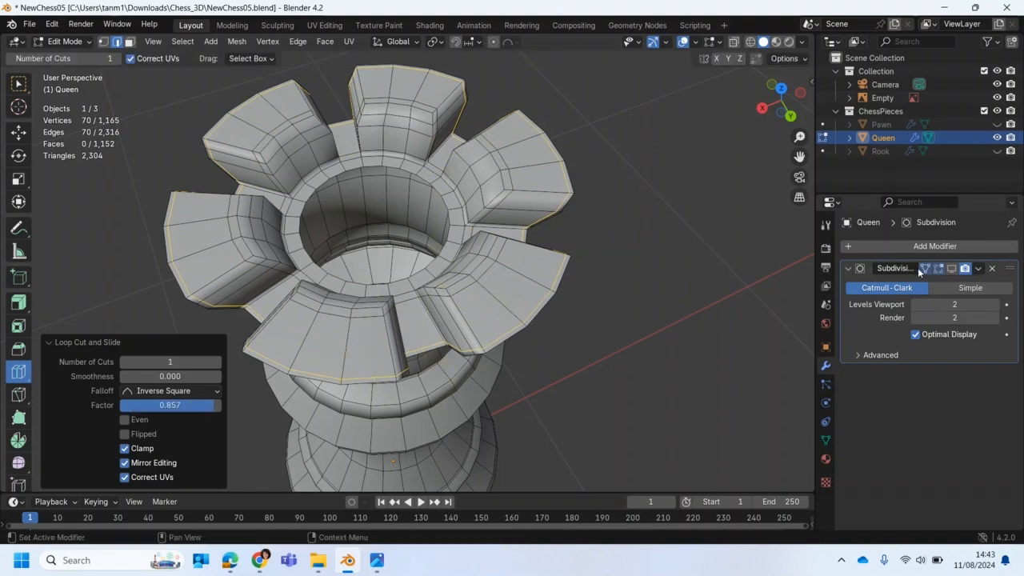
{"action": "left_click", "coordinate": [951, 268]}
{"action": "middle_click_drag", "start_coordinate": [596, 356], "coordinate": [454, 313]}
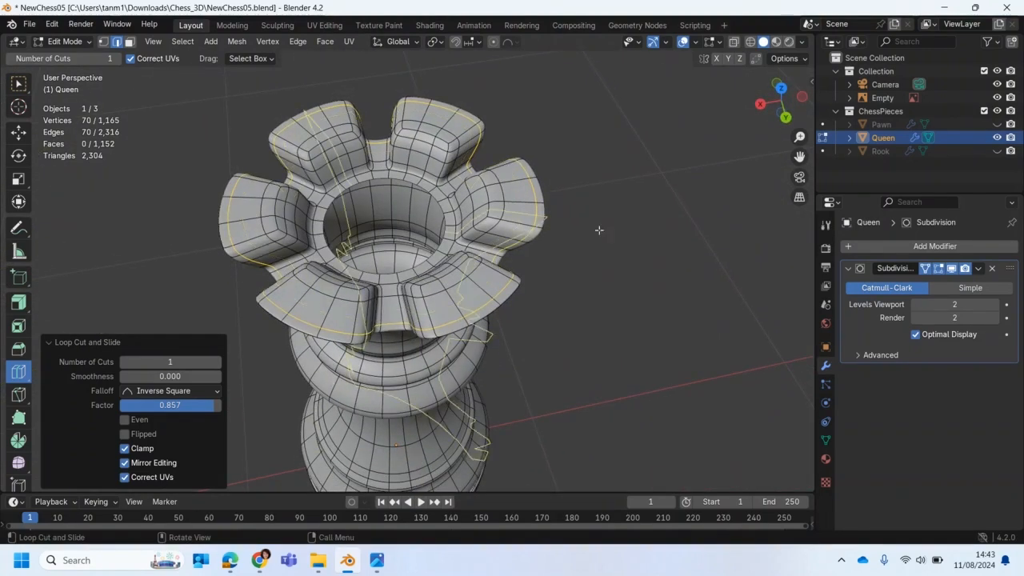
Step: Turn off the Subdivision modifier's viewport display and add centred loop cuts just below the rims of three crown segments
{"action": "left_click", "coordinate": [951, 268]}
{"action": "middle_click_drag", "start_coordinate": [507, 407], "coordinate": [354, 284]}
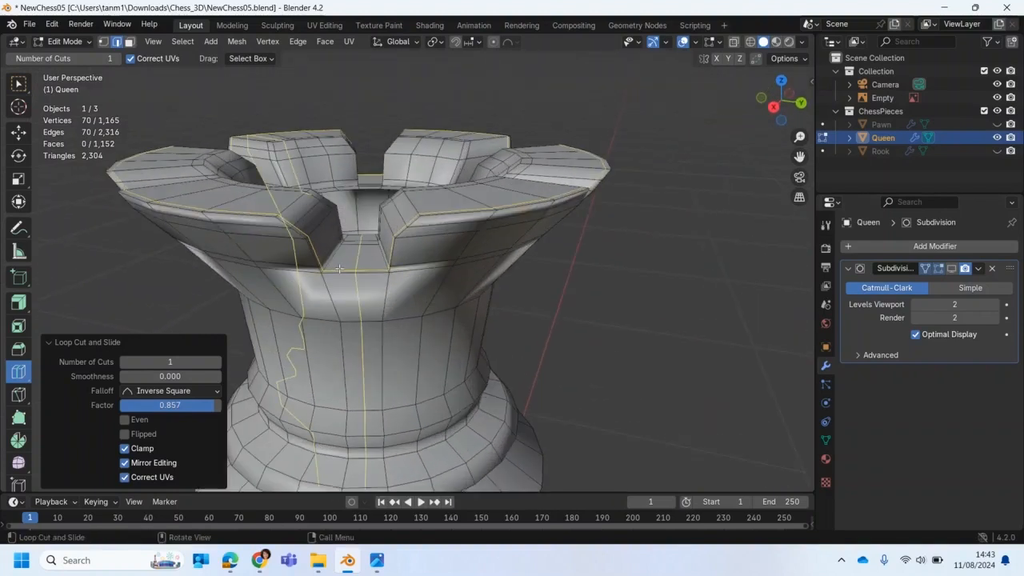
{"action": "left_click", "coordinate": [281, 223]}
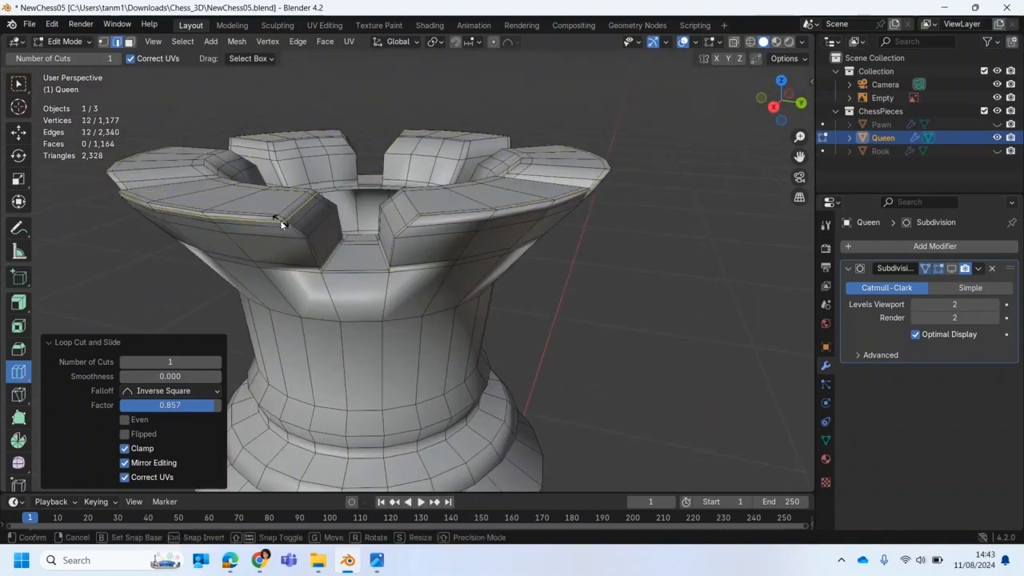
{"action": "middle_click_drag", "start_coordinate": [414, 258], "coordinate": [384, 235]}
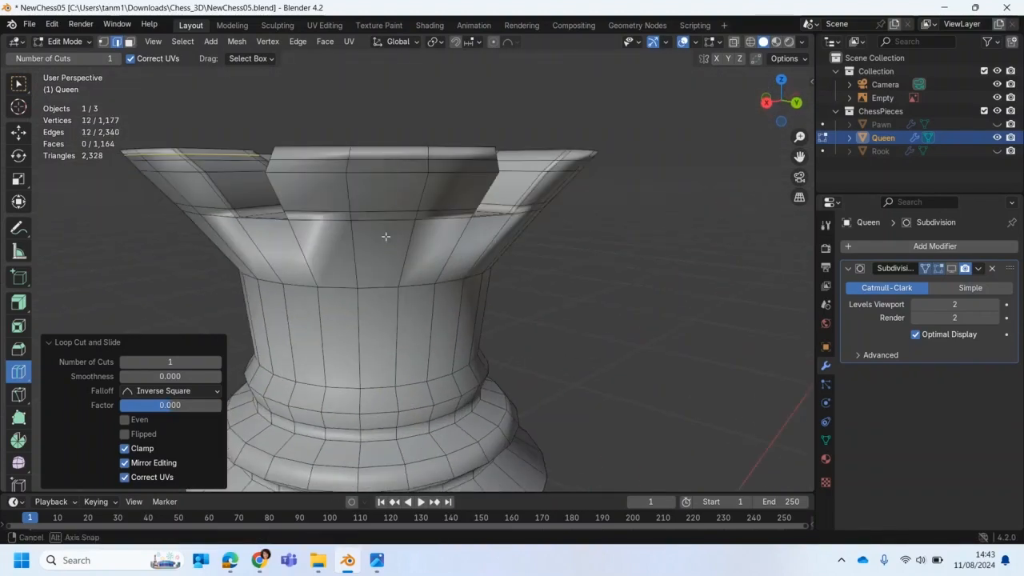
{"action": "left_click", "coordinate": [431, 155]}
{"action": "middle_click_drag", "start_coordinate": [436, 172], "coordinate": [458, 171]}
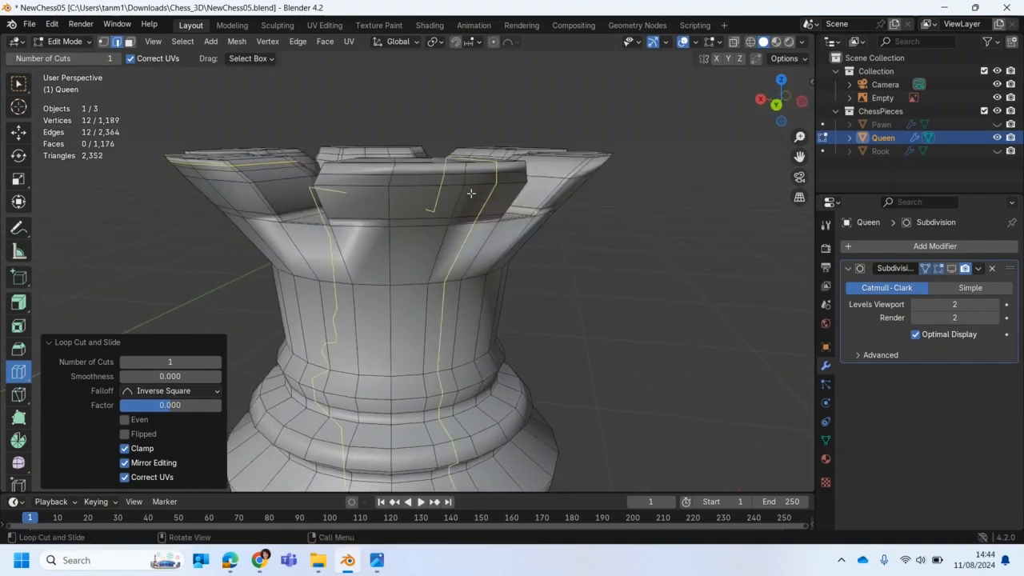
{"action": "left_click", "coordinate": [395, 167]}
{"action": "middle_click_drag", "start_coordinate": [395, 168], "coordinate": [544, 179]}
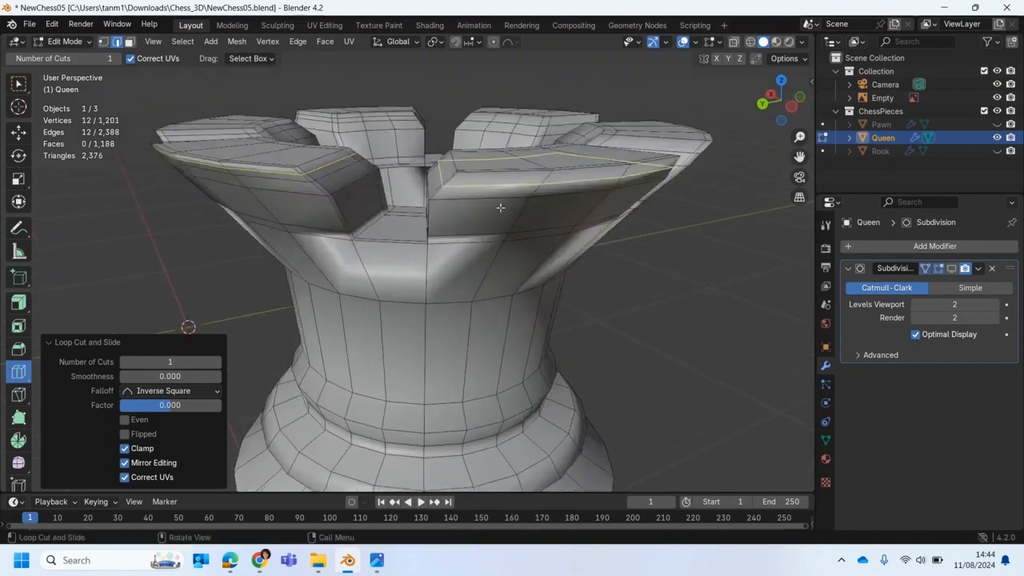
Step: Add centred loop cuts just below the rims of the remaining three crown segments
{"action": "left_click", "coordinate": [552, 181]}
{"action": "middle_click_drag", "start_coordinate": [665, 221], "coordinate": [500, 240]}
{"action": "left_click", "coordinate": [544, 174]}
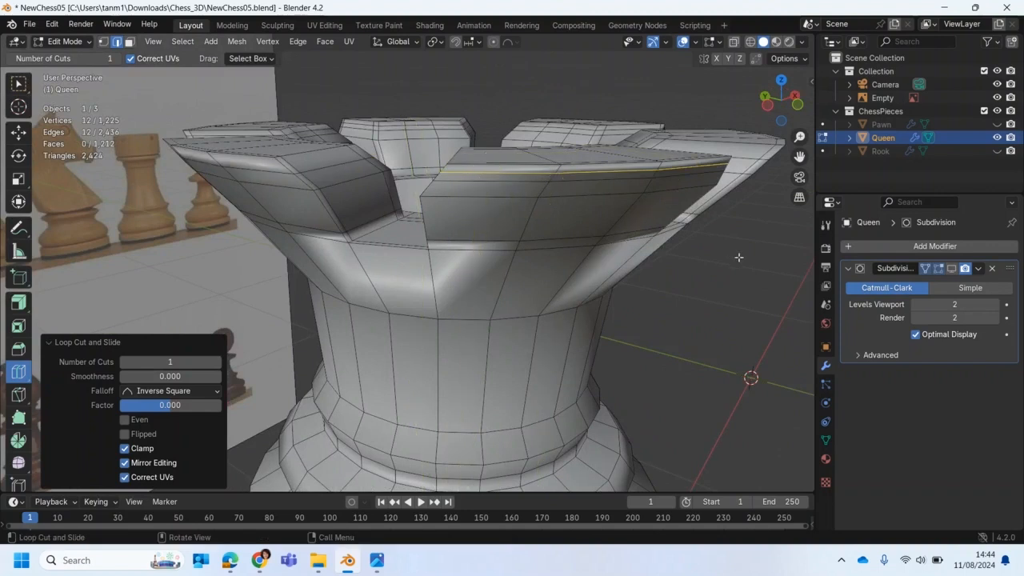
{"action": "middle_click_drag", "start_coordinate": [739, 253], "coordinate": [624, 224]}
{"action": "left_click", "coordinate": [670, 190]}
{"action": "middle_click_drag", "start_coordinate": [670, 190], "coordinate": [765, 259]}
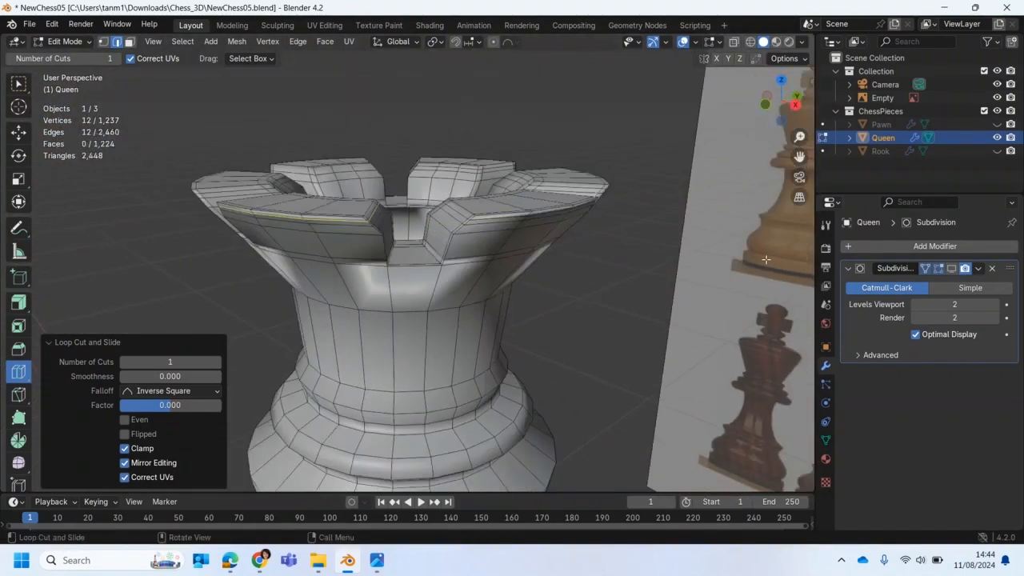
Step: Turn the Subdivision modifier's viewport display back on and inspect the queen and its crown in Object Mode
{"action": "left_click", "coordinate": [951, 268]}
{"action": "middle_click_drag", "start_coordinate": [560, 344], "coordinate": [566, 390]}
{"action": "scroll", "coordinate": [567, 381], "scroll_direction": "down", "scroll_amount": 3}
{"action": "left_click", "coordinate": [68, 41]}
{"action": "left_click", "coordinate": [69, 46]}
{"action": "middle_click_drag", "start_coordinate": [443, 271], "coordinate": [410, 242]}
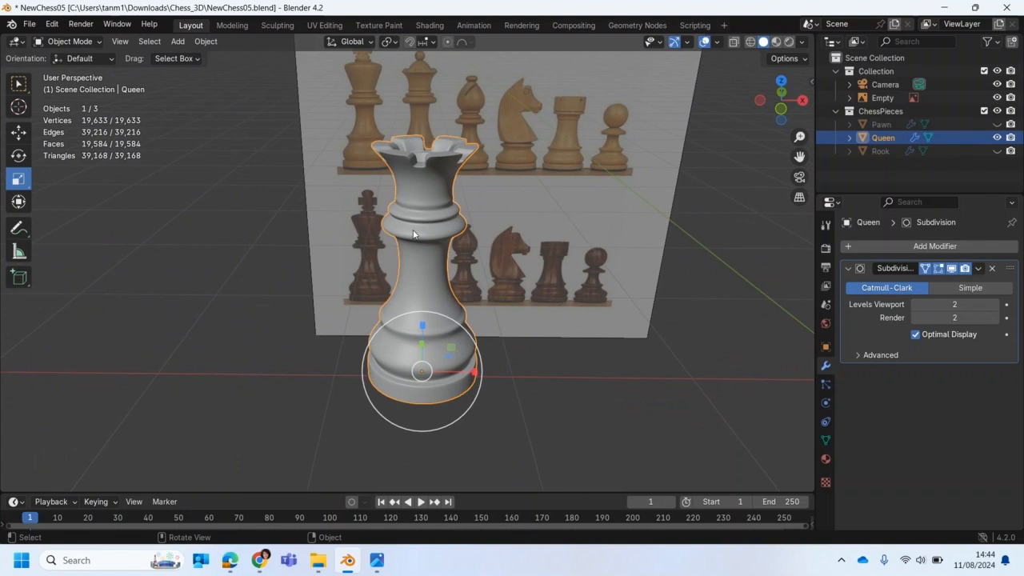
{"action": "middle_click_drag", "start_coordinate": [429, 232], "coordinate": [352, 280]}
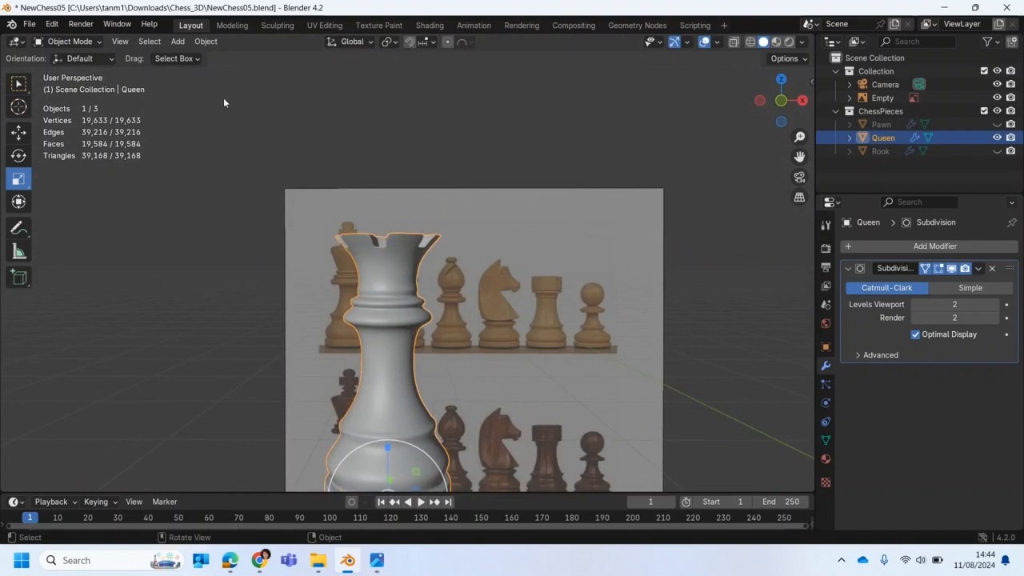
{"action": "middle_click_drag", "start_coordinate": [362, 237], "coordinate": [381, 311]}
{"action": "scroll", "coordinate": [382, 305], "scroll_direction": "up", "scroll_amount": 5}
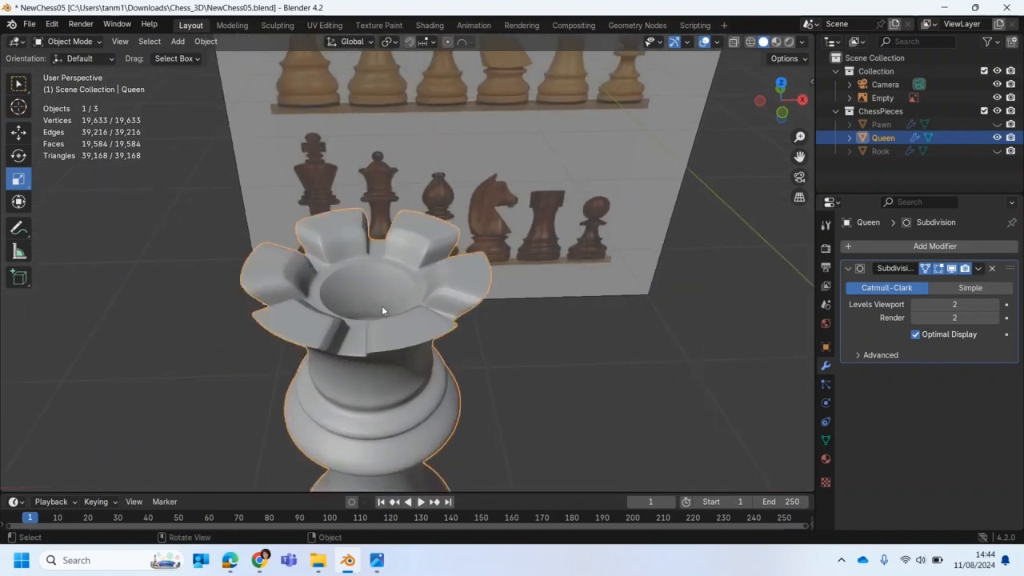
{"action": "middle_click_drag", "start_coordinate": [385, 302], "coordinate": [328, 302]}
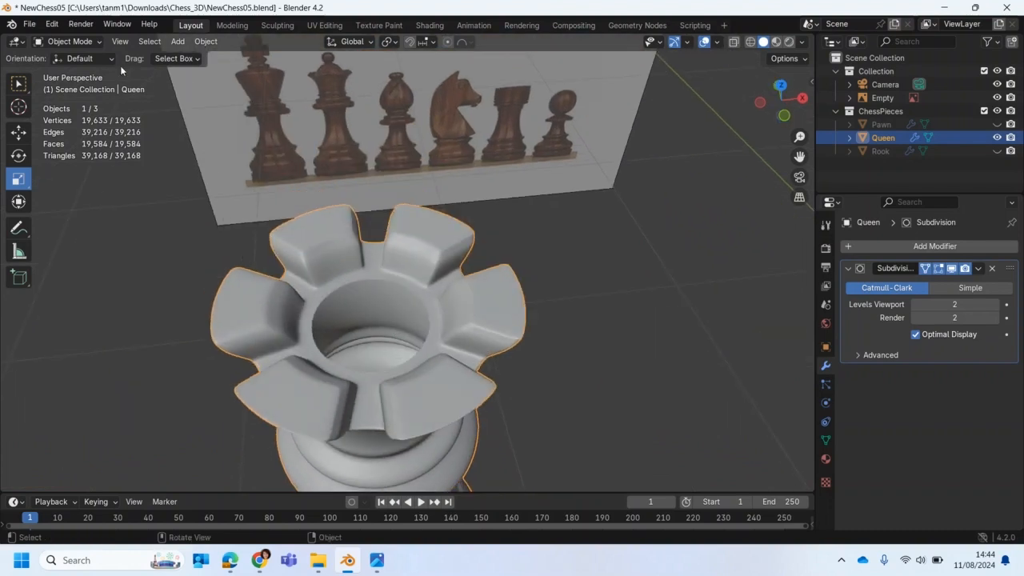
Step: In Edit Mode, select the inner edge loop around the crown's opening and snap the 3D cursor to it
{"action": "left_click", "coordinate": [70, 41]}
{"action": "left_click", "coordinate": [70, 72]}
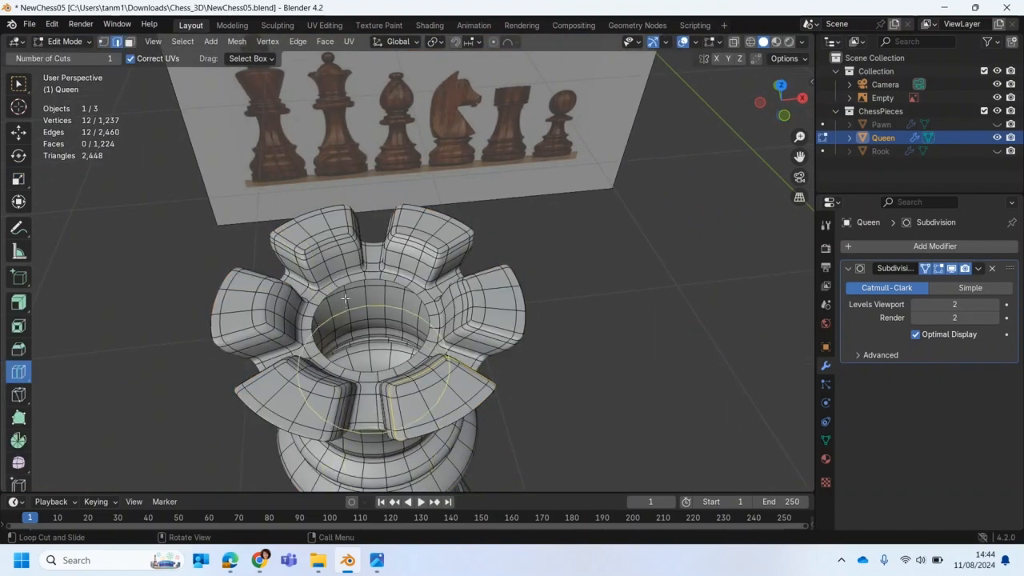
{"action": "left_click", "coordinate": [18, 82]}
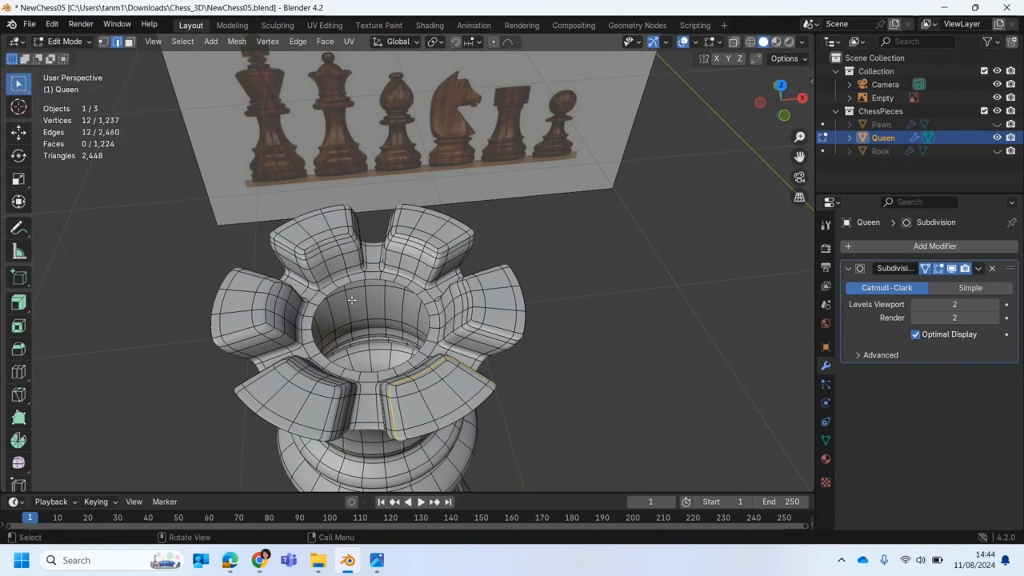
{"action": "left_click", "coordinate": [359, 278], "text": "alt"}
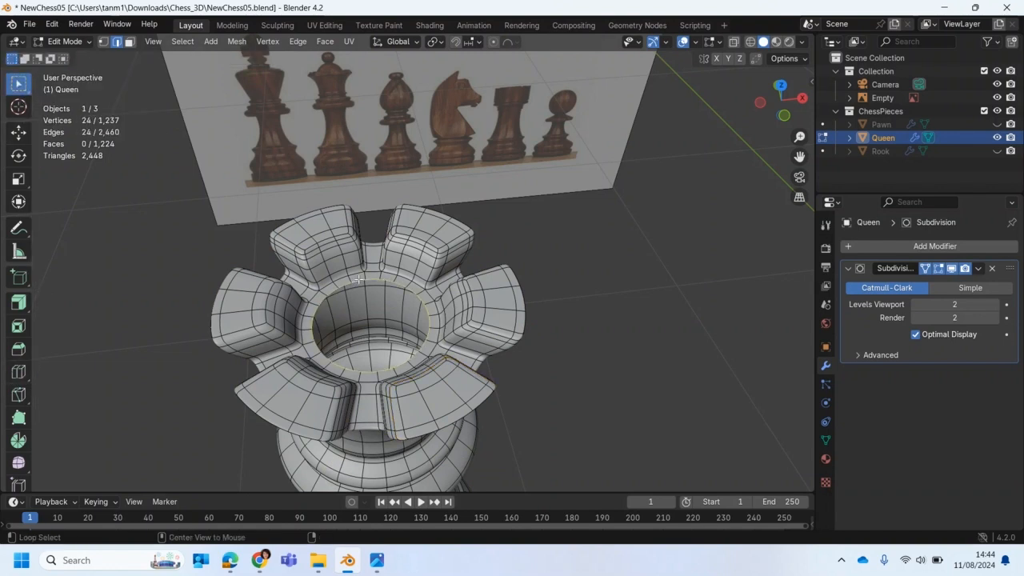
{"action": "middle_click_drag", "start_coordinate": [393, 331], "coordinate": [409, 301]}
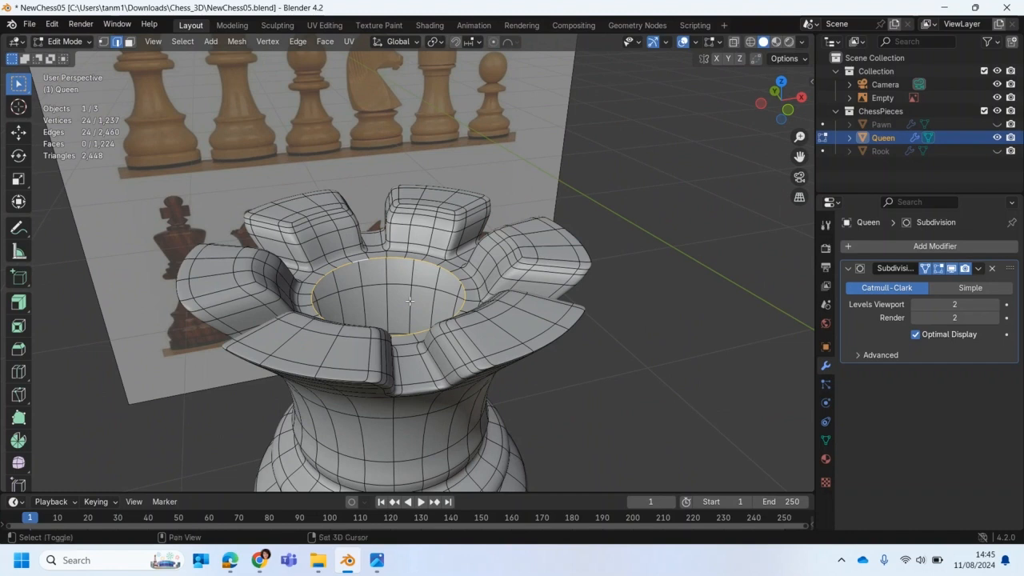
{"action": "scroll", "coordinate": [440, 308], "scroll_direction": "down", "scroll_amount": 6}
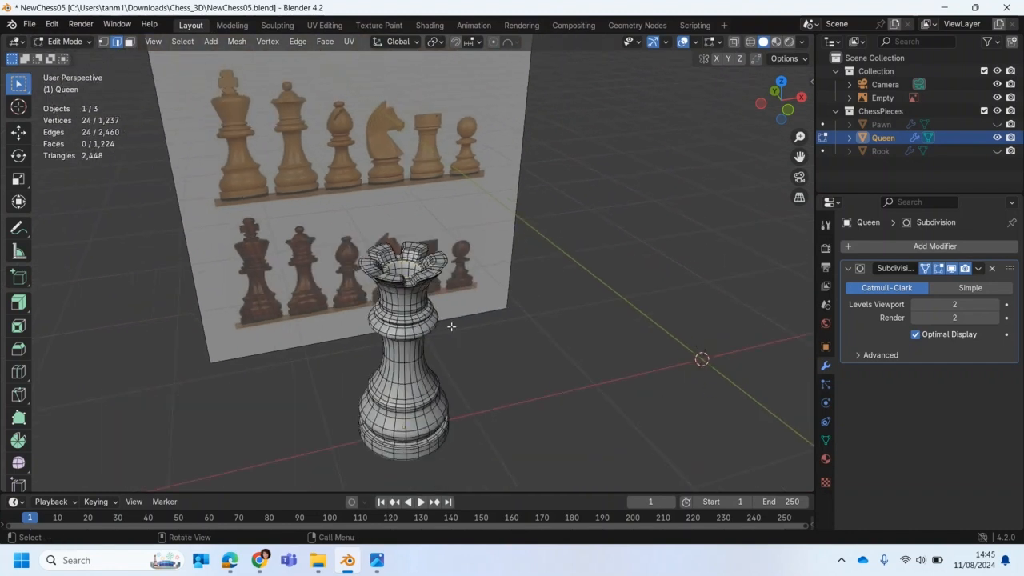
{"action": "scroll", "coordinate": [368, 285], "scroll_direction": "up", "scroll_amount": 5}
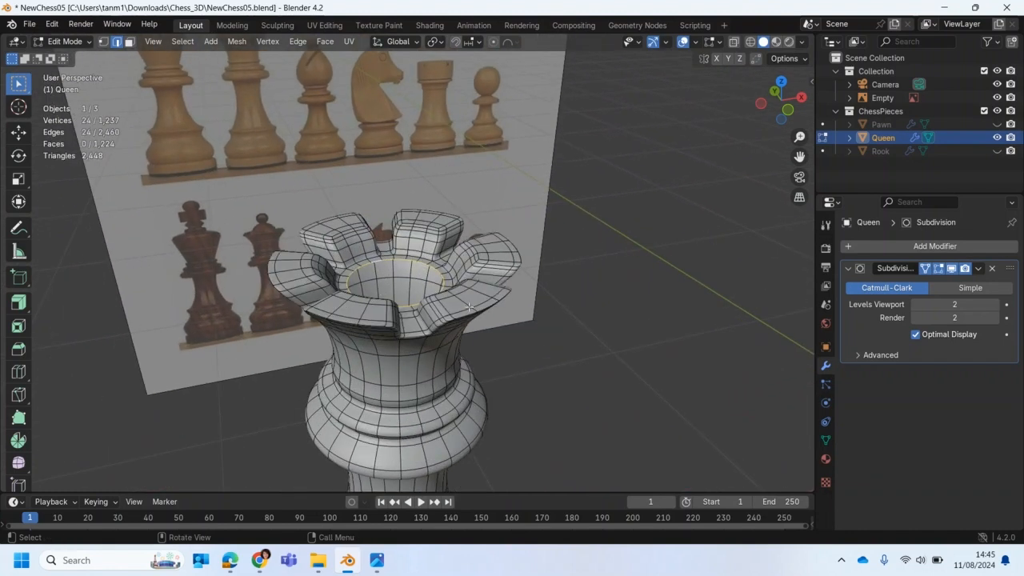
{"action": "key", "text": "shift+s"}
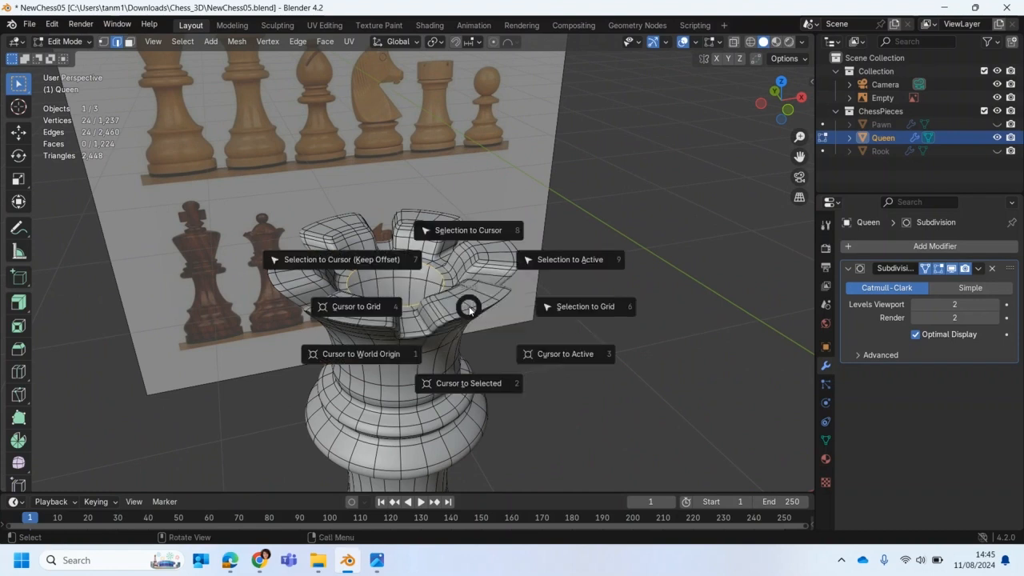
{"action": "left_click", "coordinate": [469, 383]}
Step: Return to Object Mode and, in front view, add a UV sphere with 24 segments and 16 rings at the 3D cursor
{"action": "middle_click_drag", "start_coordinate": [469, 383], "coordinate": [405, 340]}
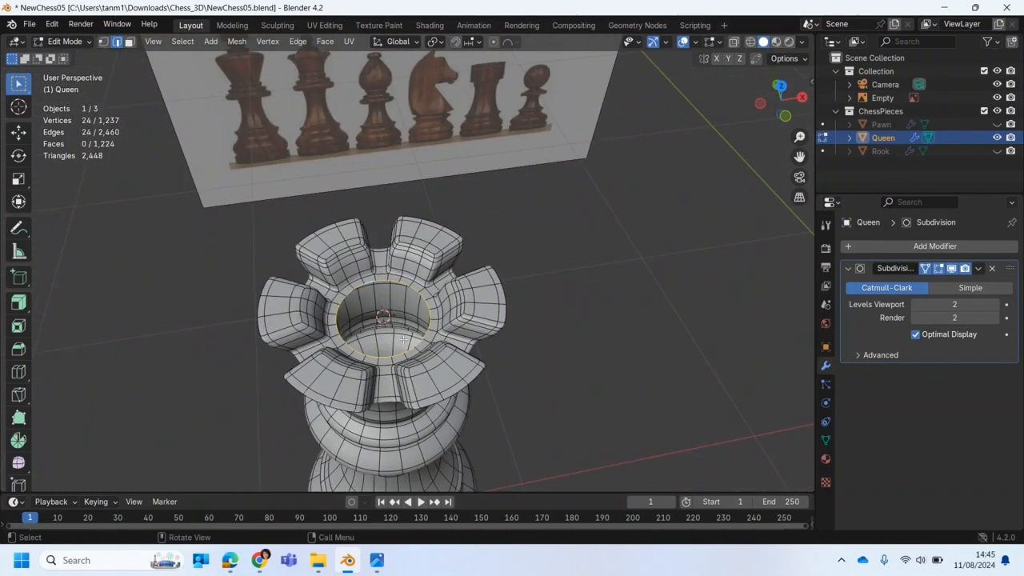
{"action": "scroll", "coordinate": [405, 340], "scroll_direction": "up", "scroll_amount": 4}
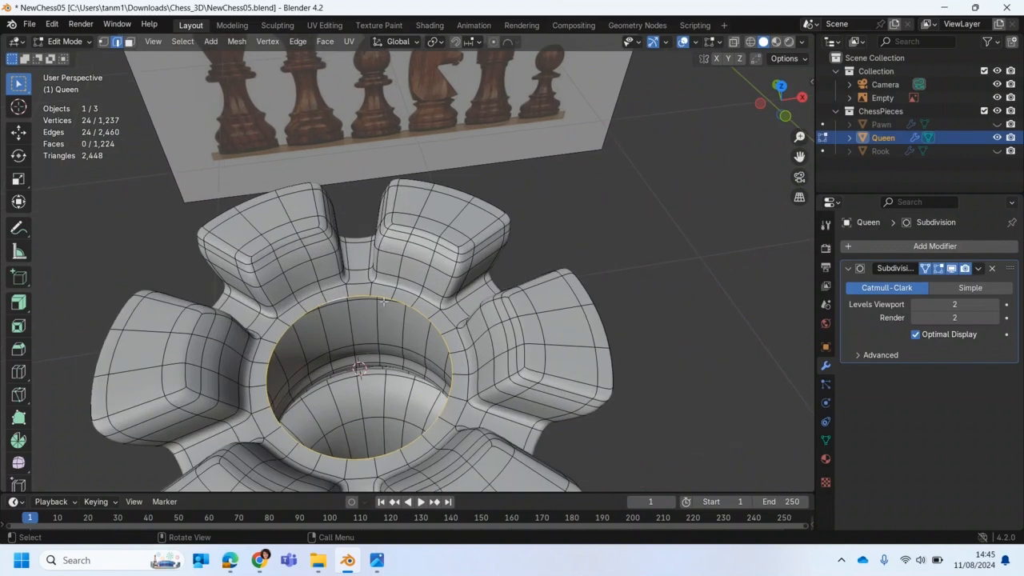
{"action": "middle_click_drag", "start_coordinate": [393, 441], "coordinate": [402, 401]}
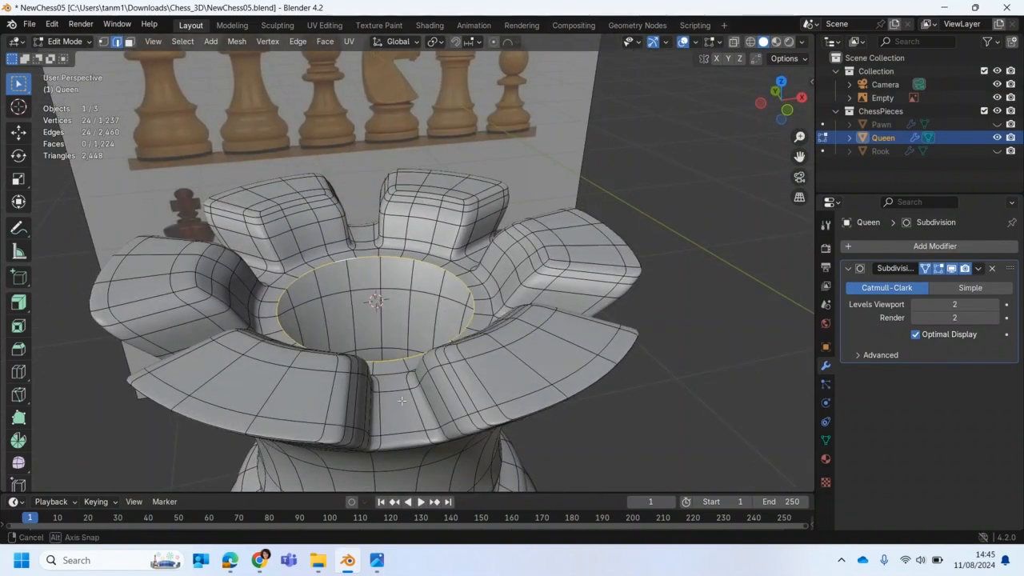
{"action": "middle_click_drag", "start_coordinate": [402, 401], "coordinate": [402, 400]}
{"action": "scroll", "coordinate": [402, 402], "scroll_direction": "down", "scroll_amount": 8}
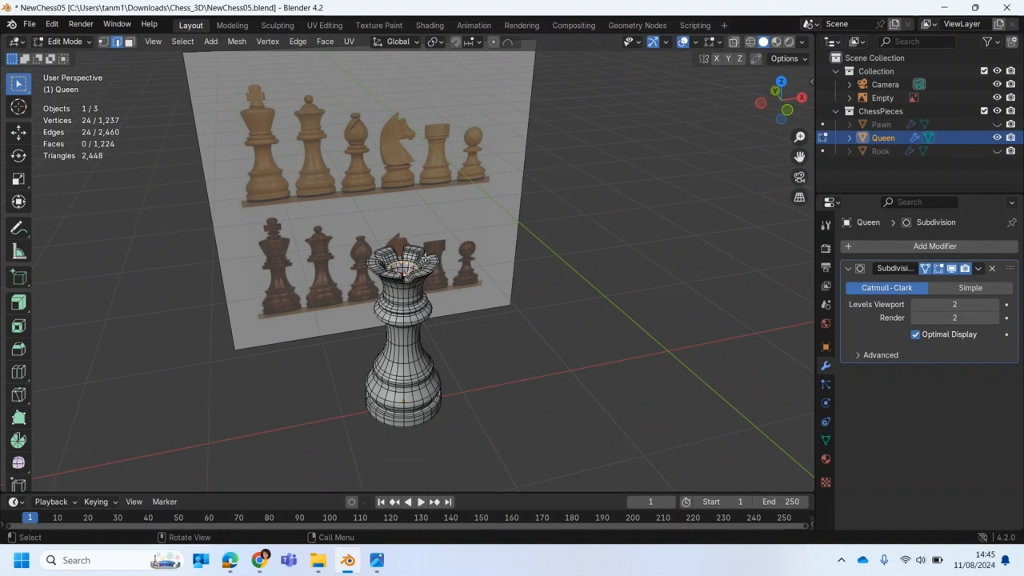
{"action": "scroll", "coordinate": [428, 277], "scroll_direction": "up", "scroll_amount": 7}
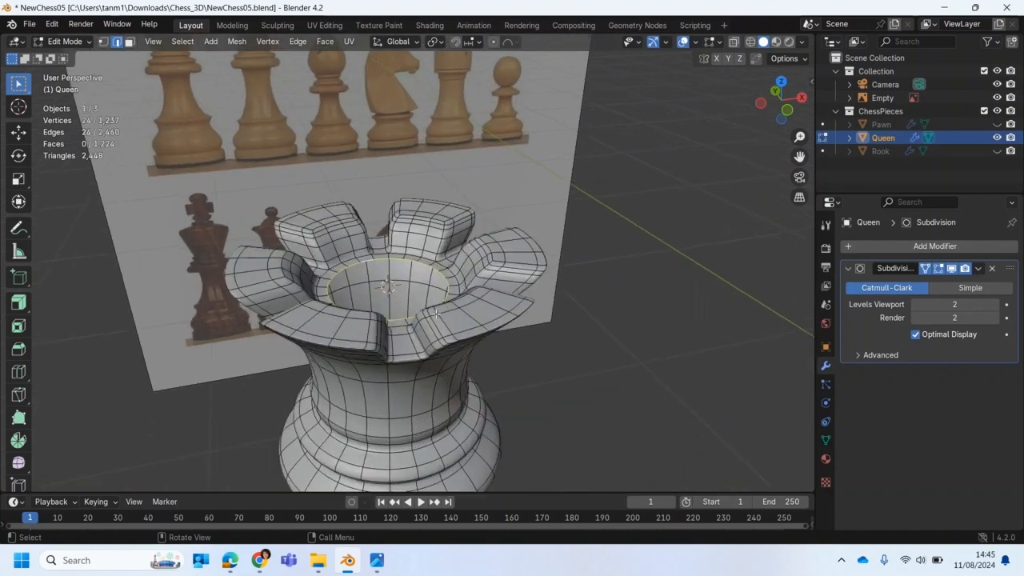
{"action": "left_click", "coordinate": [68, 42]}
{"action": "left_click", "coordinate": [65, 54]}
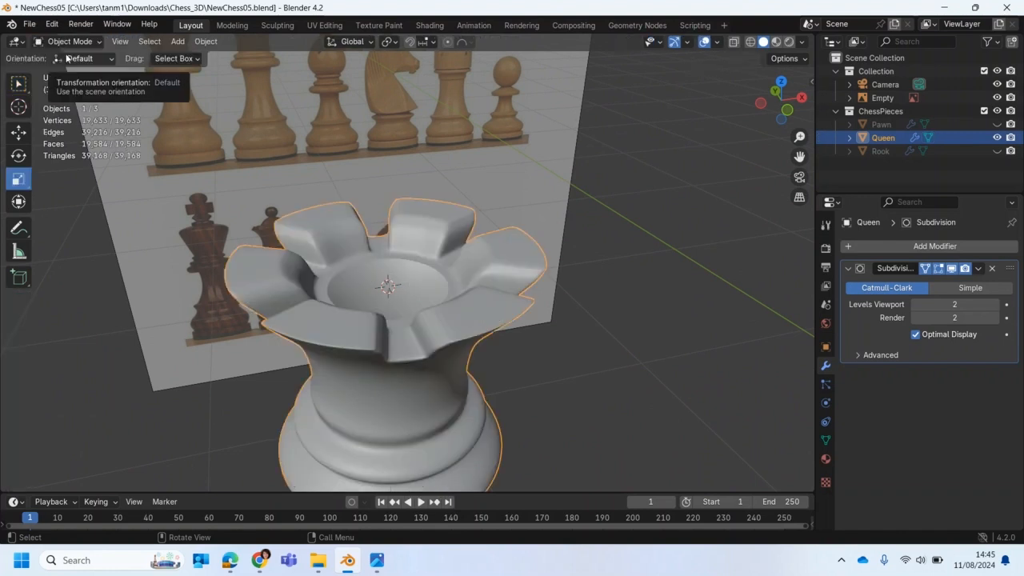
{"action": "middle_click_drag", "start_coordinate": [376, 237], "coordinate": [441, 296]}
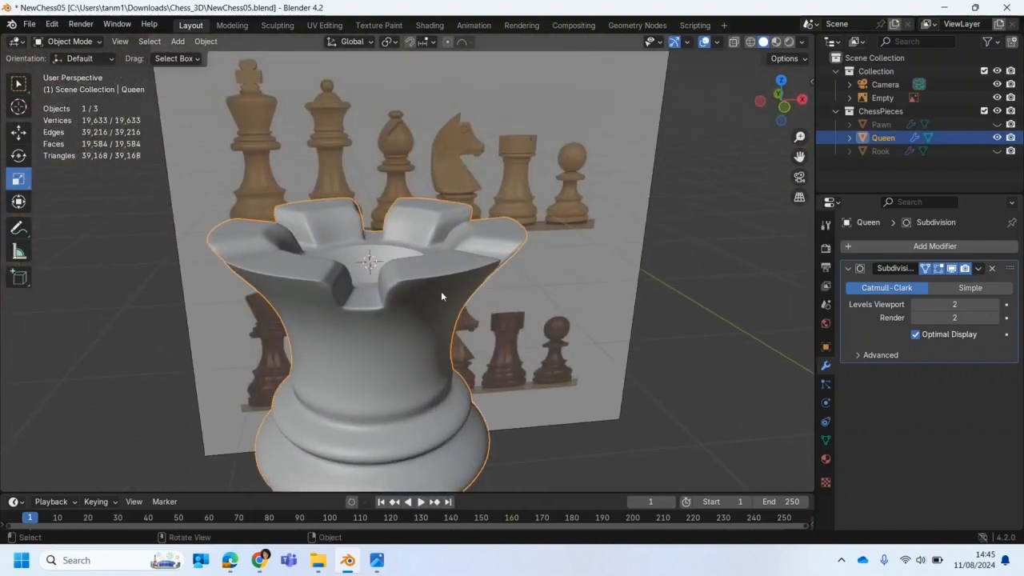
{"action": "key", "text": "KP_1"}
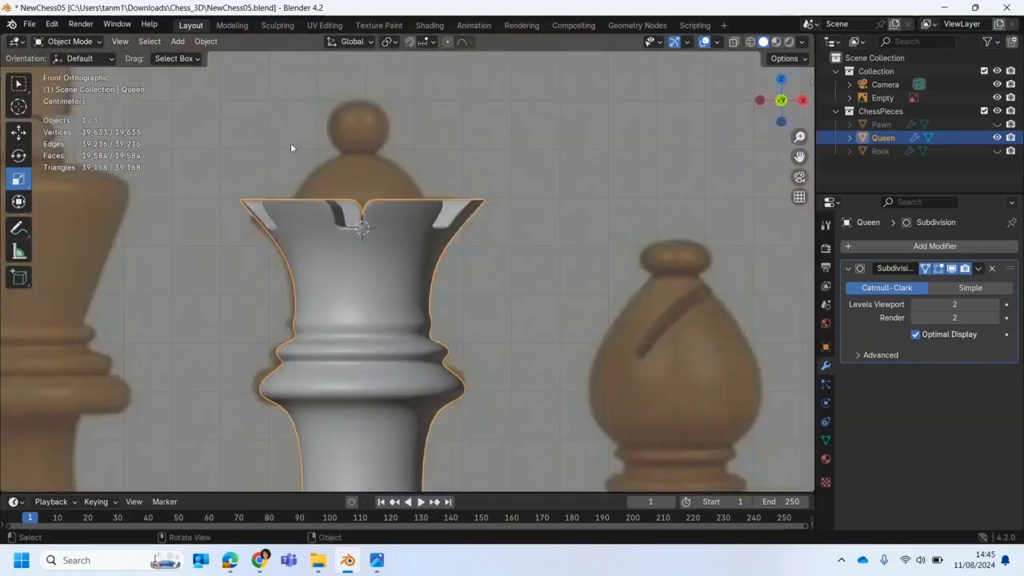
{"action": "left_click", "coordinate": [176, 42]}
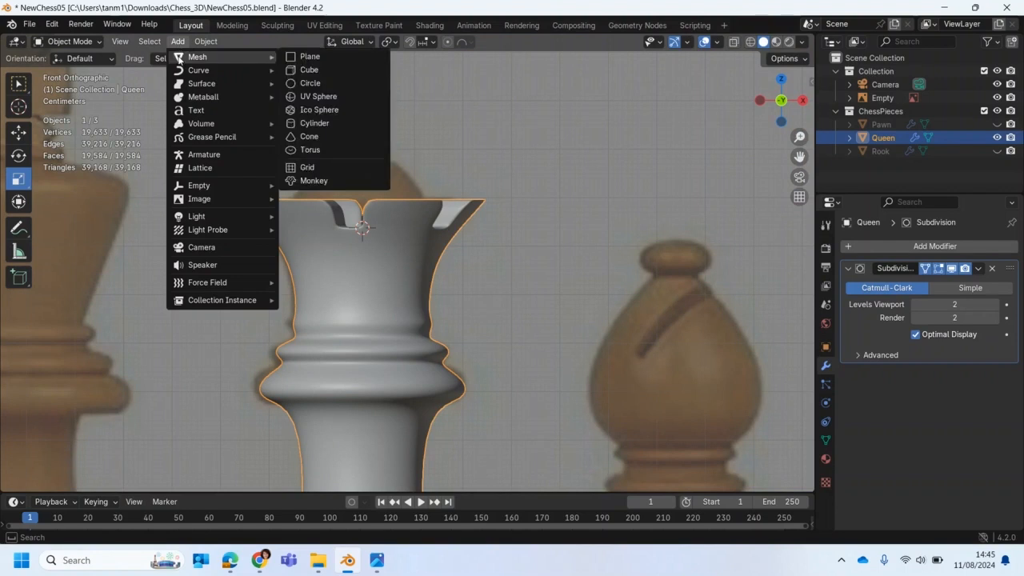
{"action": "left_click", "coordinate": [308, 95]}
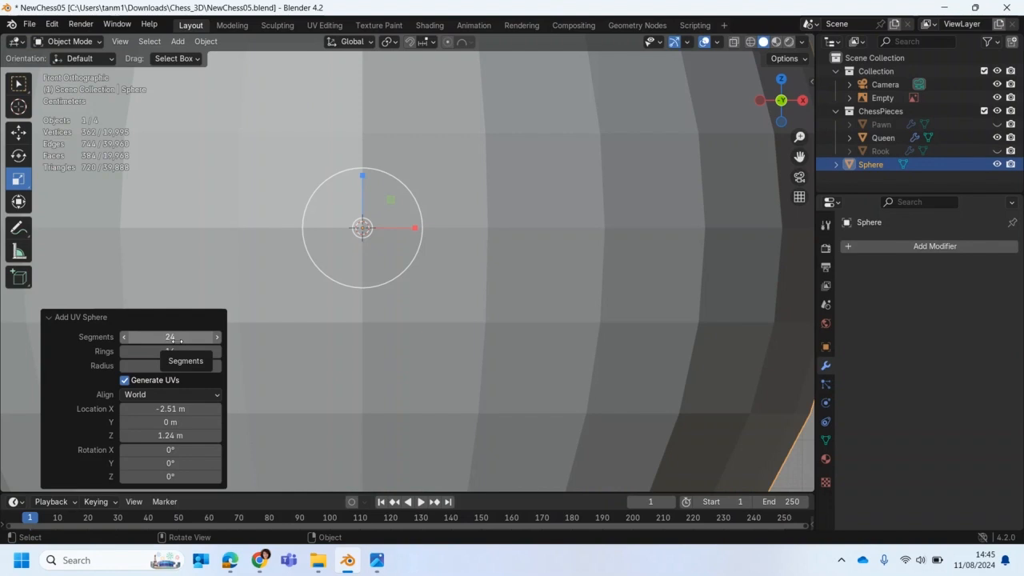
Step: With X-ray on, scale the sphere by about 0.174 and again by about 0.848 to match the reference queen's dome
{"action": "left_click", "coordinate": [733, 42]}
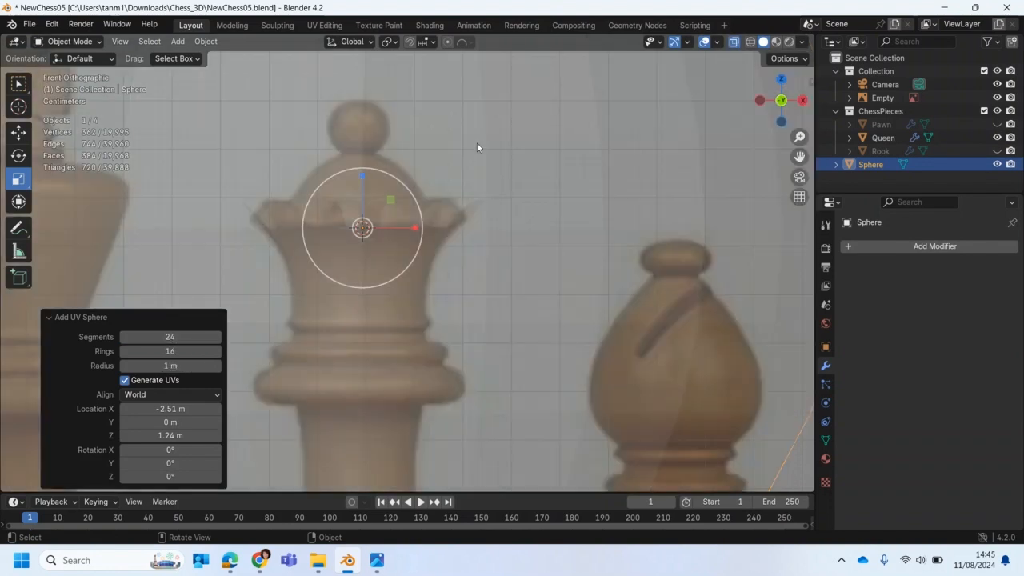
{"action": "key", "text": "s"}
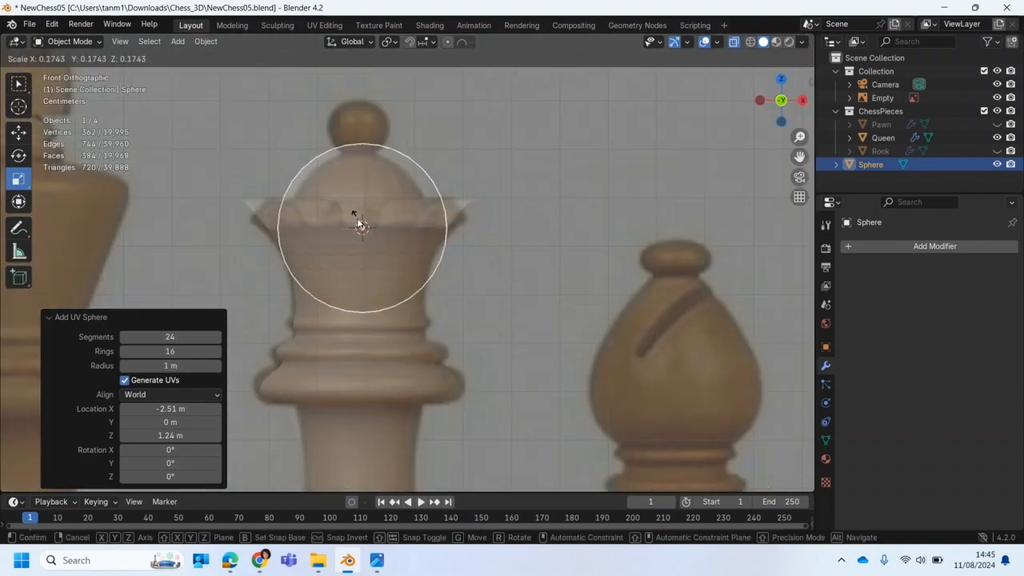
{"action": "left_click", "coordinate": [383, 200]}
{"action": "key", "text": "s"}
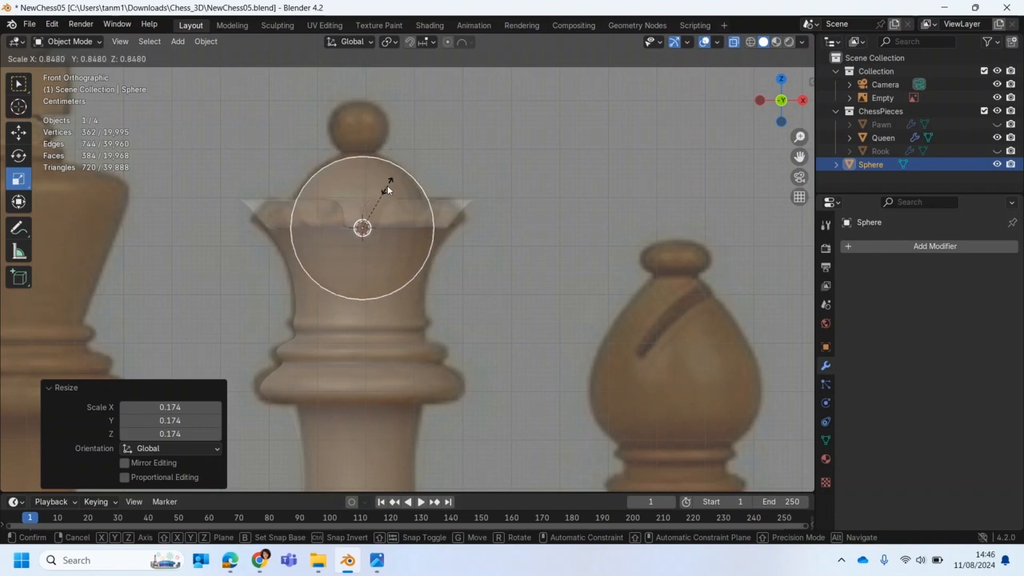
{"action": "left_click", "coordinate": [387, 185]}
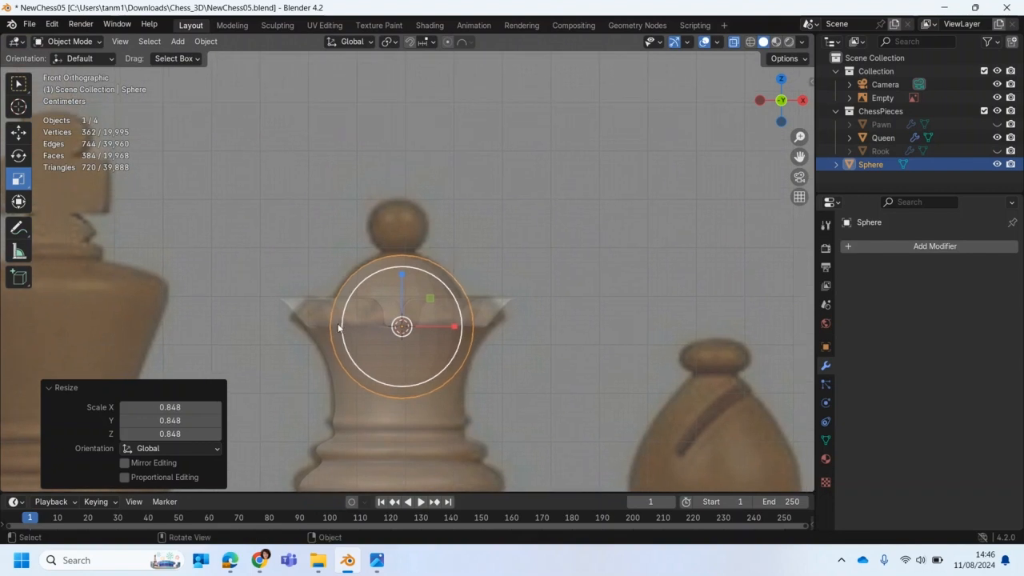
Step: Duplicate the sphere about 0.202 m up along Z and scale the copy by about 0.415 to match the reference's top ball
{"action": "key", "text": "shift+d"}
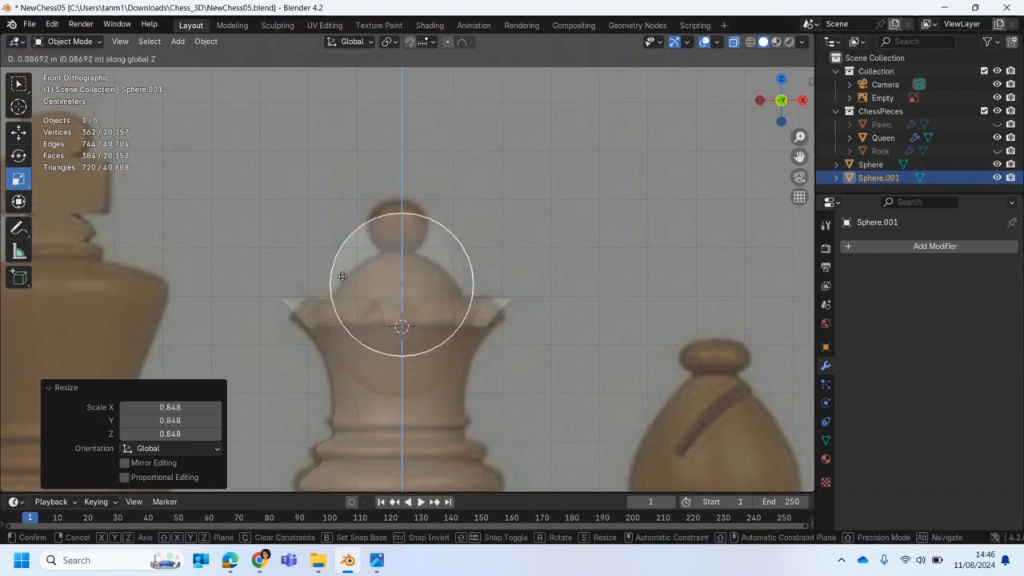
{"action": "left_click", "coordinate": [339, 230]}
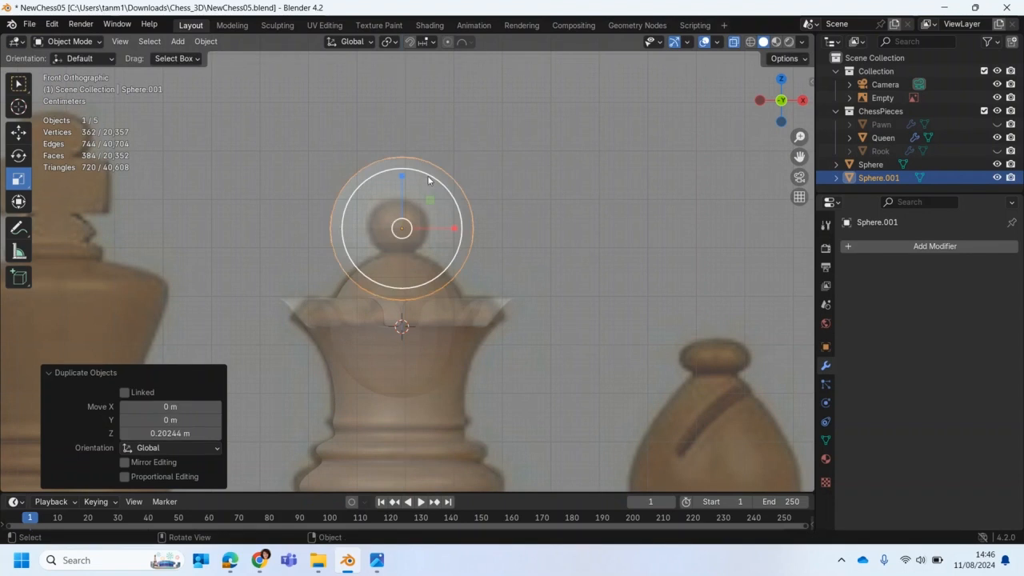
{"action": "left_click_drag", "start_coordinate": [426, 176], "coordinate": [399, 210]}
{"action": "scroll", "coordinate": [434, 302], "scroll_direction": "up", "scroll_amount": 2}
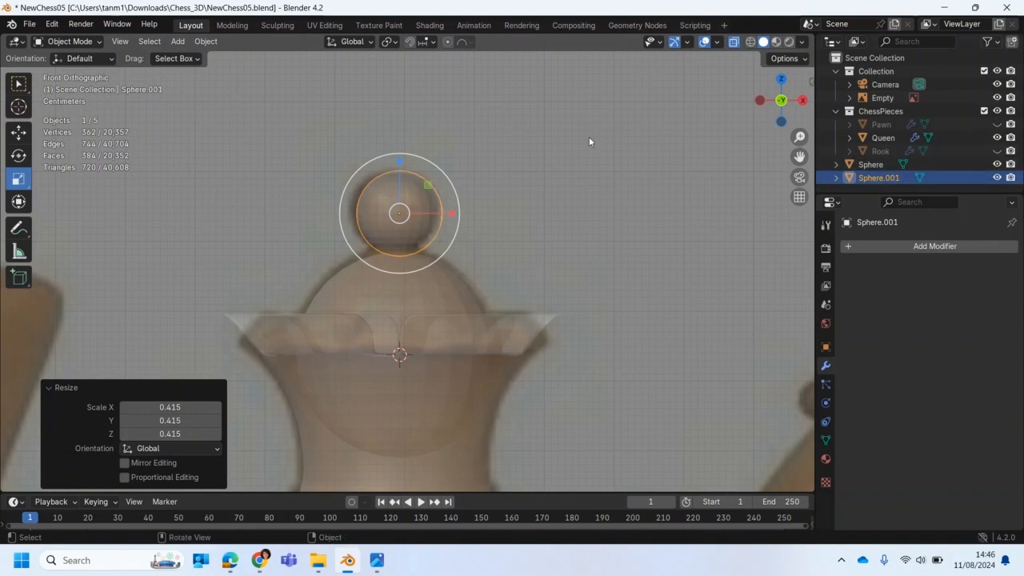
Step: Turn off X-ray and hide the queen's body so that only the two spheres are shown
{"action": "left_click", "coordinate": [733, 43]}
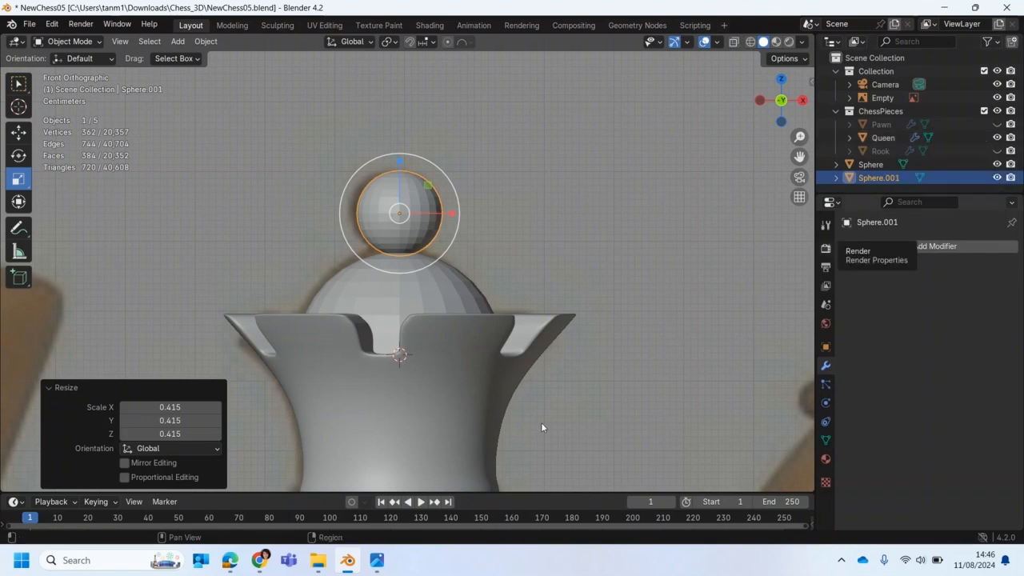
{"action": "left_click", "coordinate": [375, 443]}
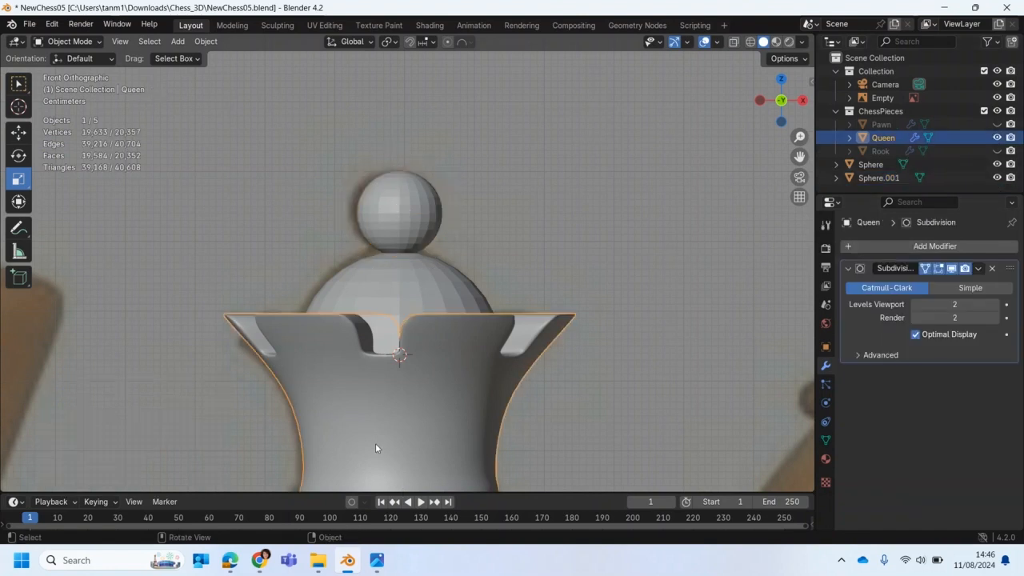
{"action": "key", "text": "h"}
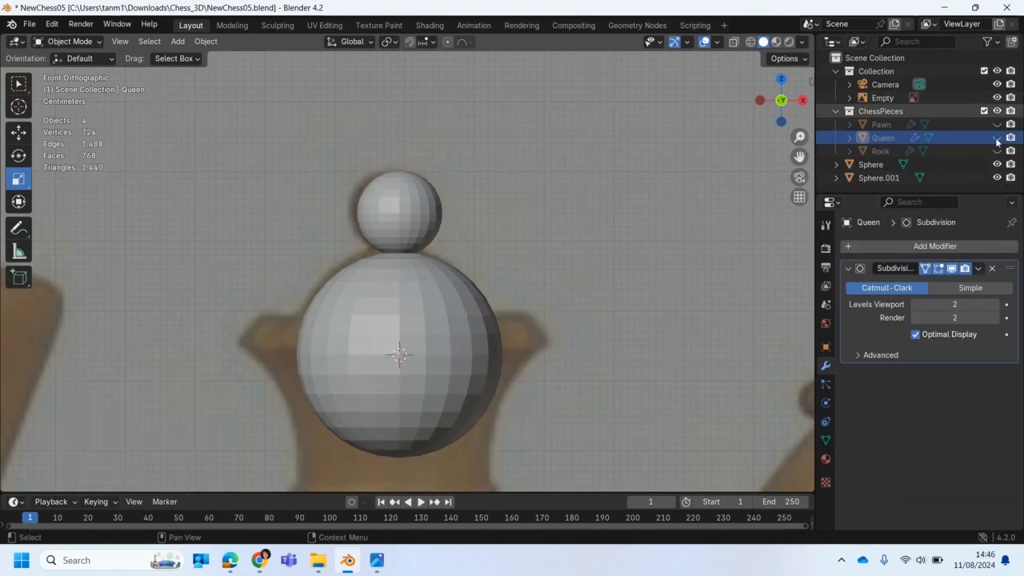
Step: Put the large dome sphere into Edit Mode with face selection active
{"action": "scroll", "coordinate": [363, 309], "scroll_direction": "down", "scroll_amount": 1}
{"action": "mouse_move", "coordinate": [364, 309]}
{"action": "middle_mouse_down"}
{"action": "mouse_move", "coordinate": [355, 240]}
{"action": "mouse_move", "coordinate": [368, 295]}
{"action": "middle_mouse_up"}
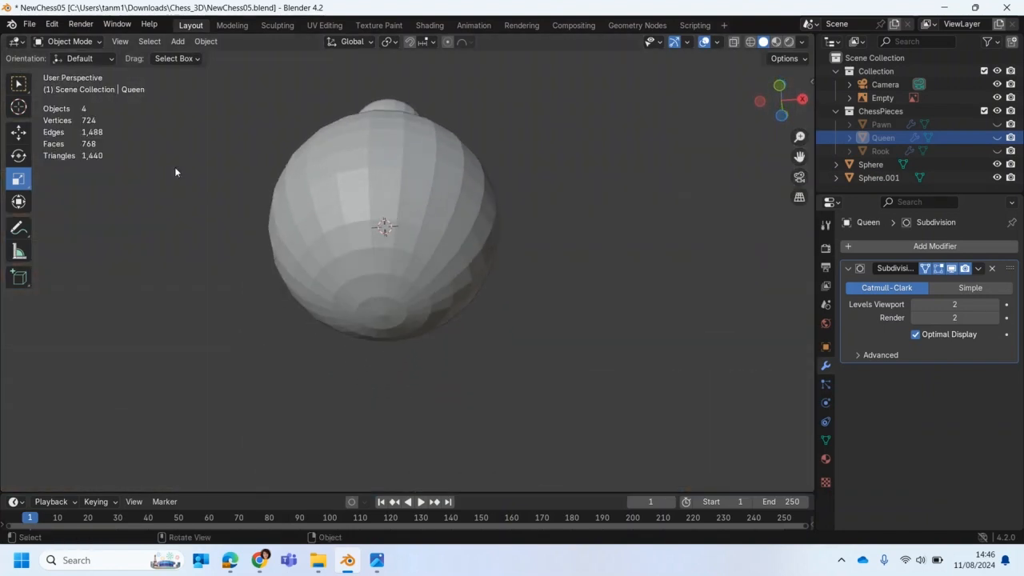
{"action": "left_click", "coordinate": [320, 174]}
{"action": "left_click", "coordinate": [68, 41]}
{"action": "left_click", "coordinate": [80, 71]}
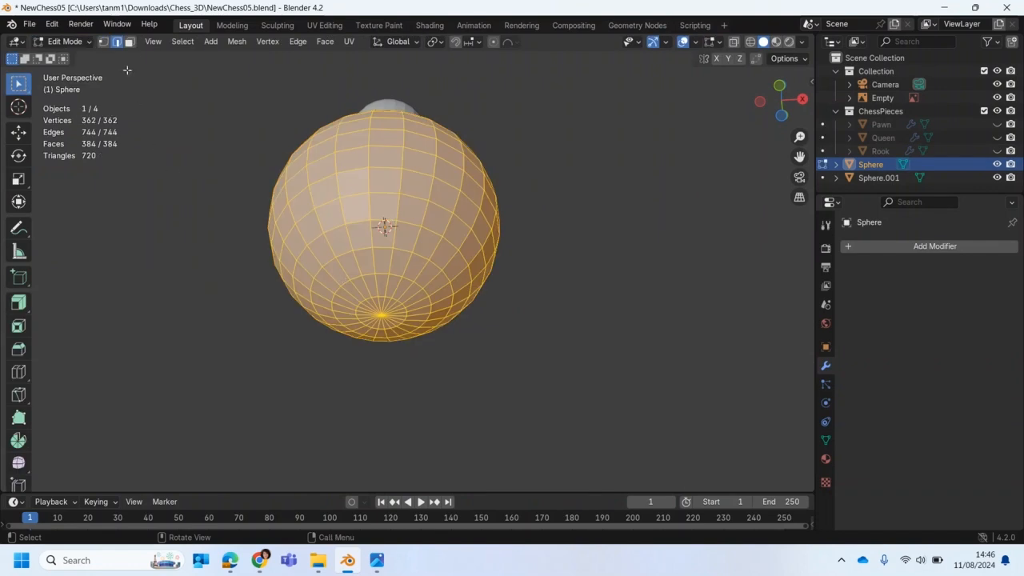
{"action": "left_click", "coordinate": [129, 42]}
Step: Select the large sphere's bottom cap, grow the selection up to the equator, and delete the faces of that lower half
{"action": "left_click_drag", "start_coordinate": [366, 312], "coordinate": [390, 323]}
{"action": "left_click", "coordinate": [379, 316]}
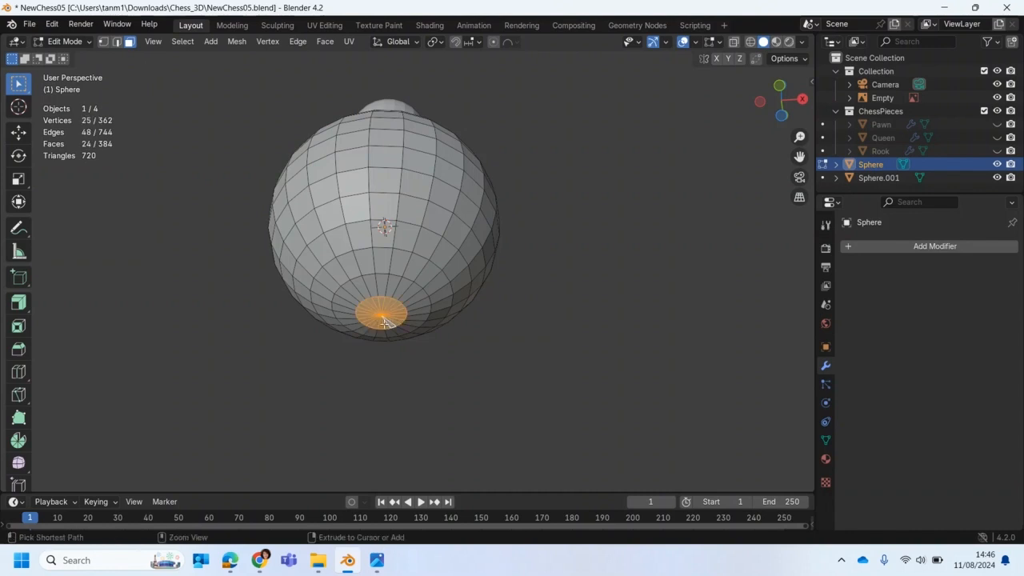
{"action": "key", "text": "ctrl+KP_Add"}
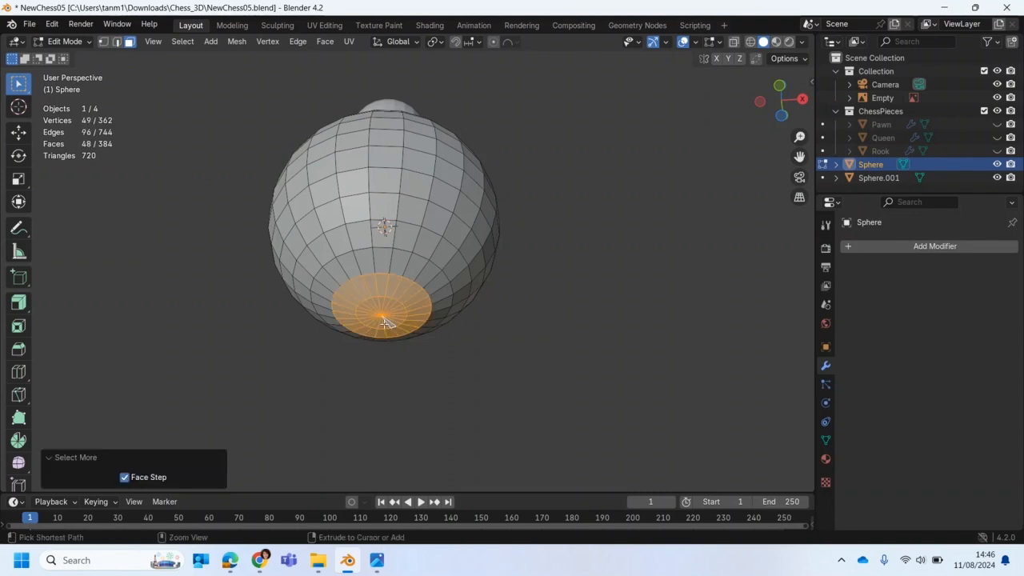
{"action": "key", "text": "ctrl+KP_Add"}
{"action": "key", "text": "ctrl+KP_Add"}
{"action": "key", "text": "ctrl+KP_Add"}
{"action": "key", "text": "ctrl+KP_Add"}
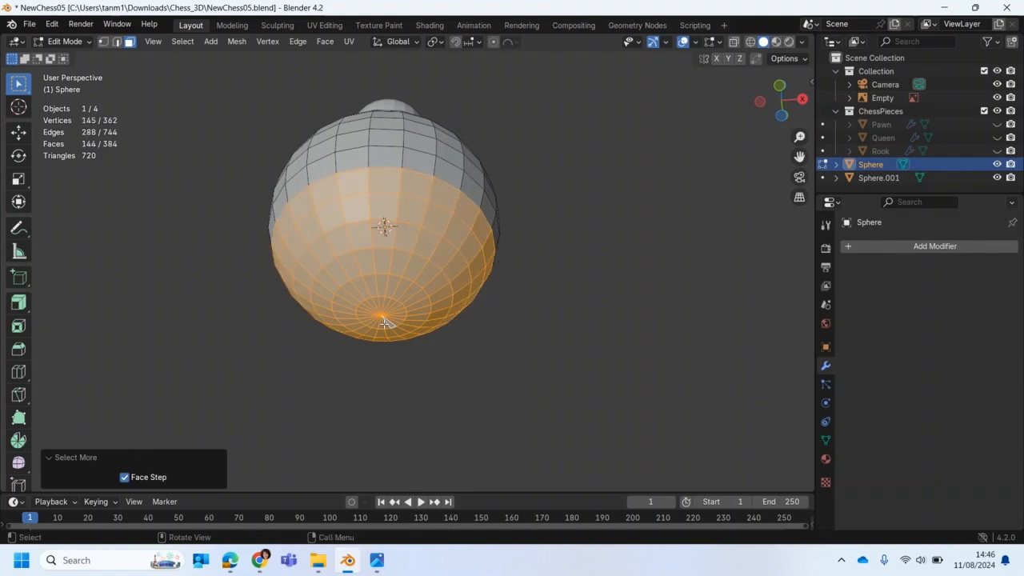
{"action": "middle_click_drag", "start_coordinate": [337, 331], "coordinate": [346, 407]}
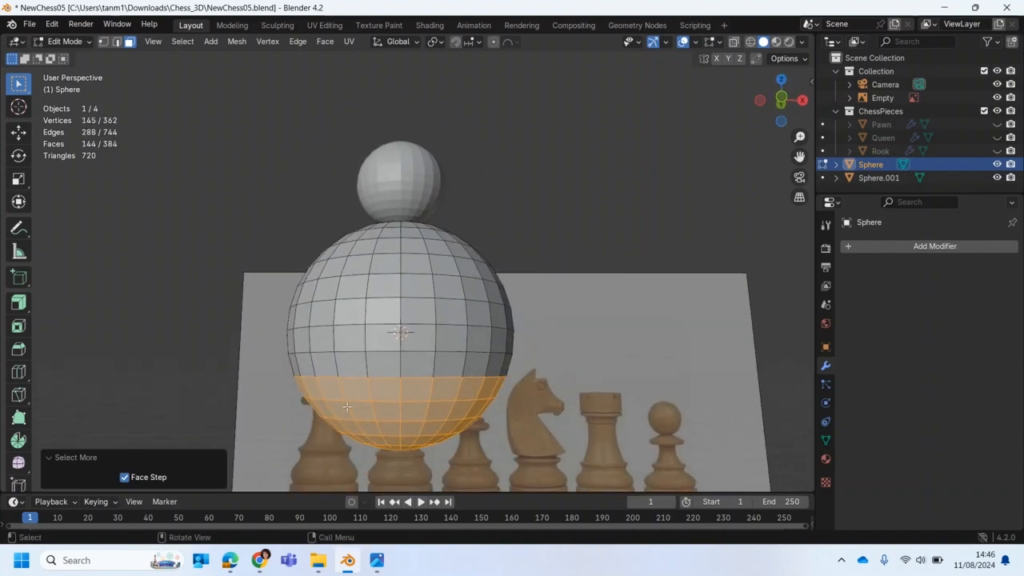
{"action": "key", "text": "ctrl+KP_Add"}
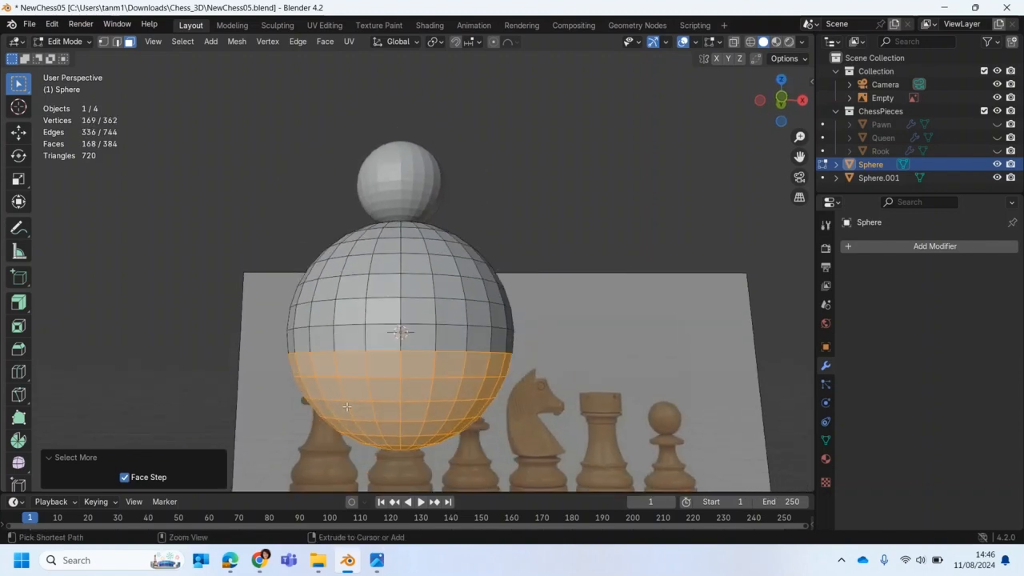
{"action": "key", "text": "ctrl+KP_Add"}
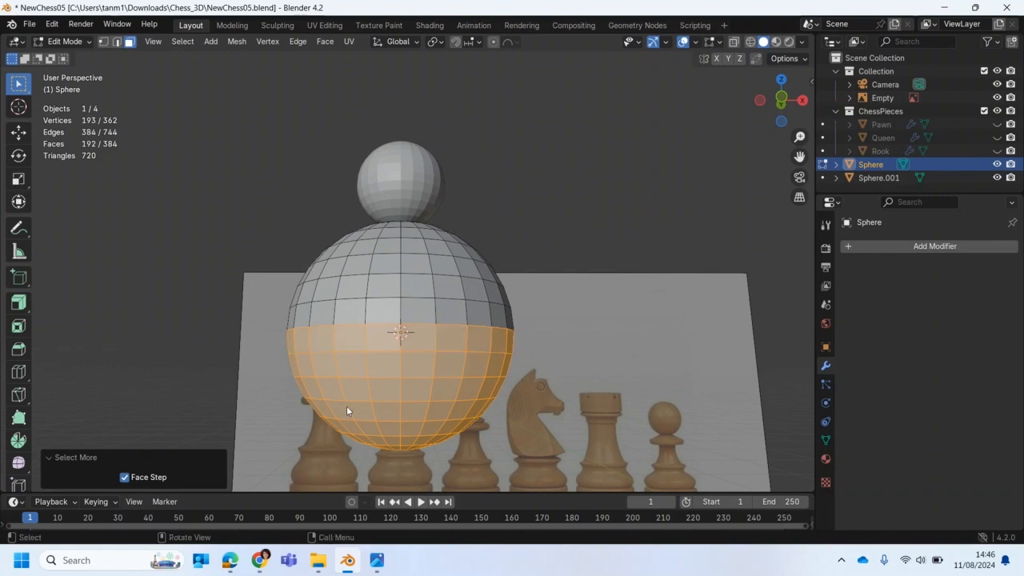
{"action": "key", "text": "x"}
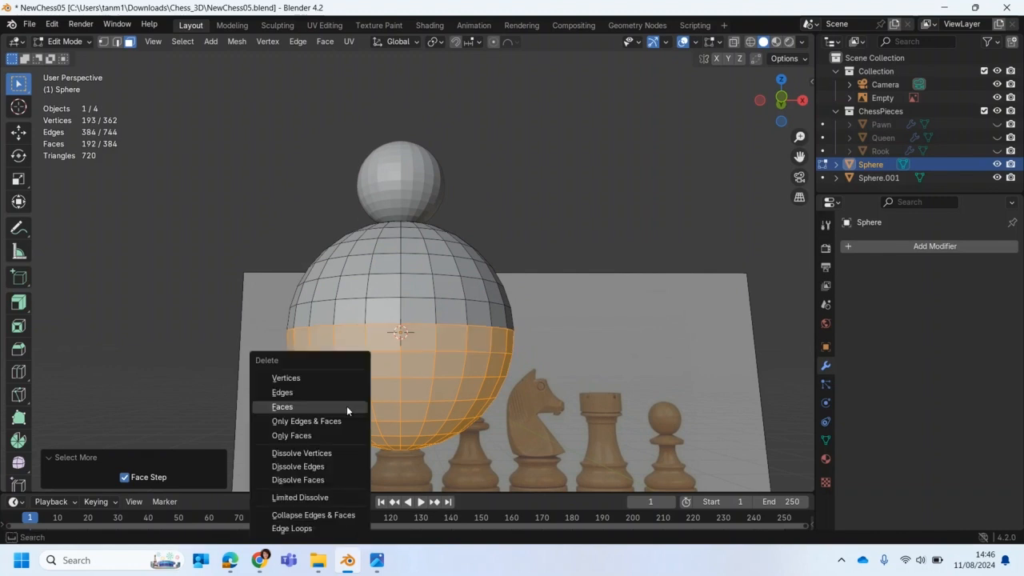
{"action": "left_click", "coordinate": [298, 405]}
{"action": "middle_click_drag", "start_coordinate": [337, 397], "coordinate": [329, 336]}
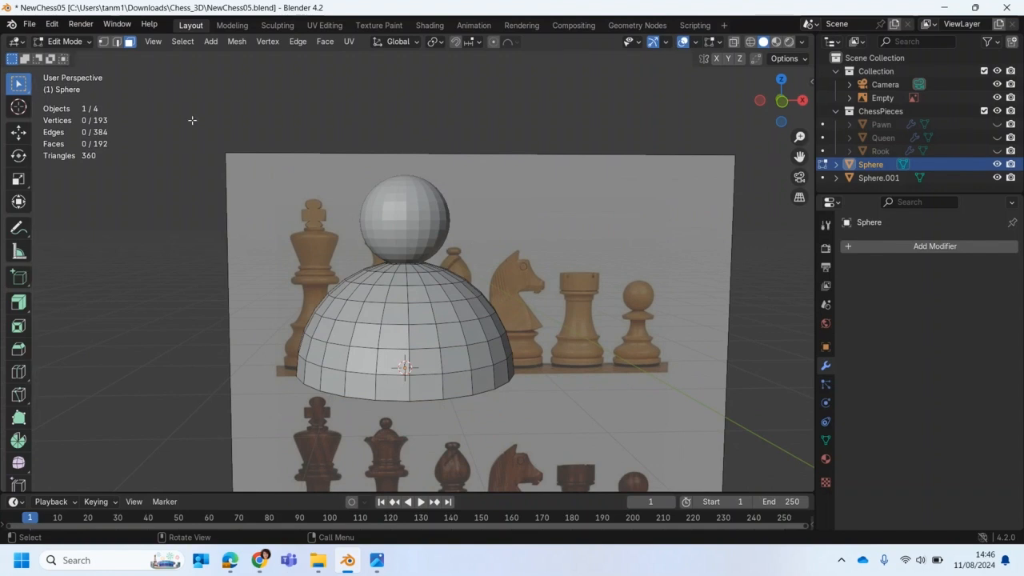
Step: Return to Object Mode and hide the dome so that only the small top ball is shown
{"action": "key", "text": "Tab"}
{"action": "left_click", "coordinate": [364, 203]}
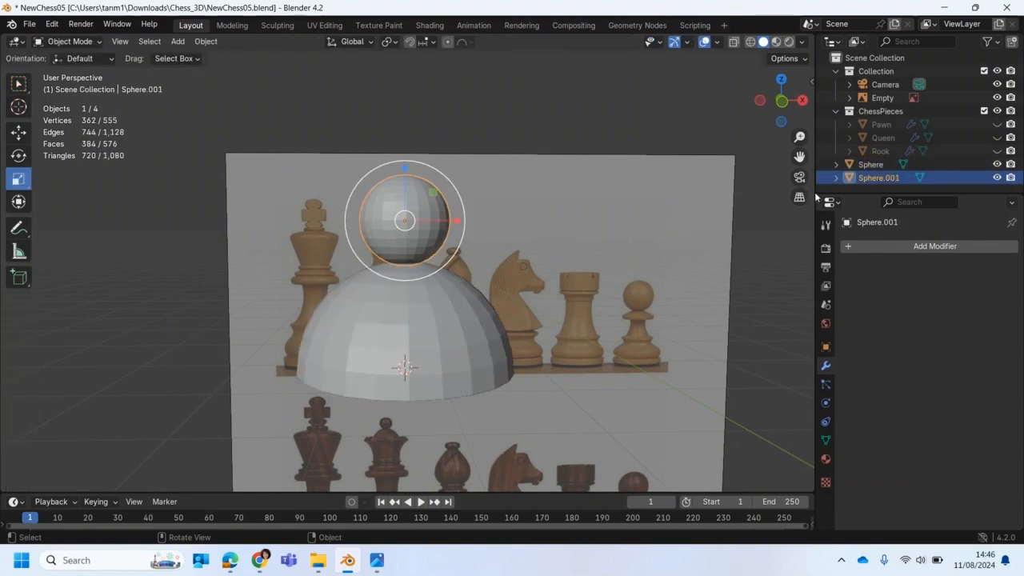
{"action": "left_click", "coordinate": [997, 178]}
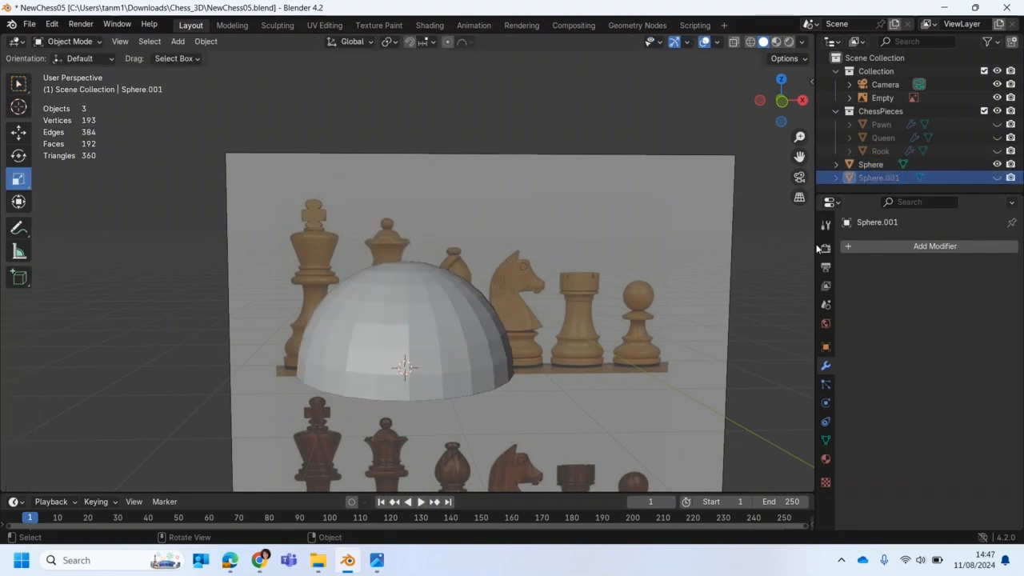
{"action": "left_click", "coordinate": [996, 177]}
{"action": "left_click", "coordinate": [996, 164]}
{"action": "middle_click_drag", "start_coordinate": [572, 300], "coordinate": [349, 248]}
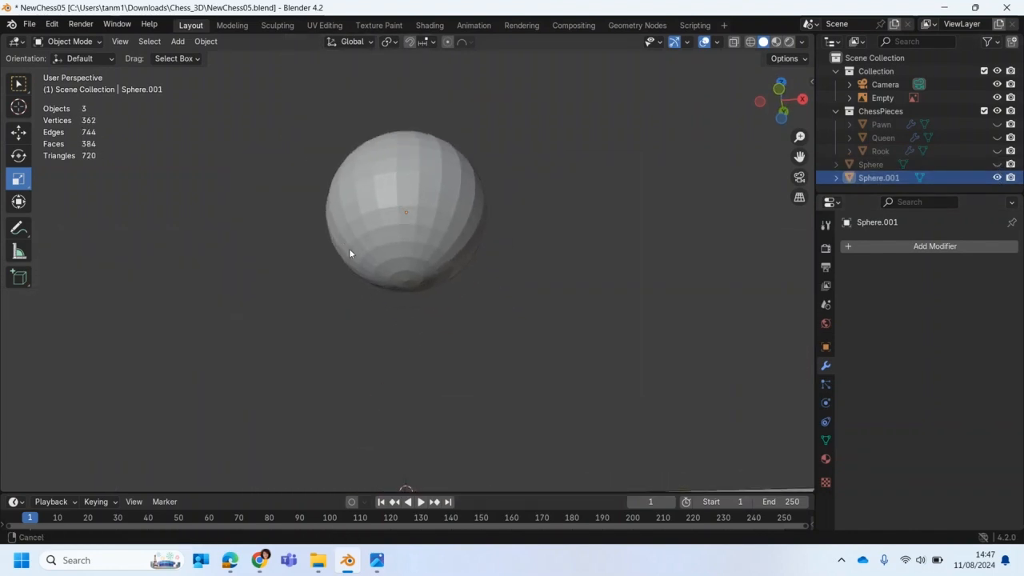
Step: Delete the two lowest rings of faces from the small top ball in Edit Mode, and return to Object Mode
{"action": "left_click", "coordinate": [362, 211]}
{"action": "left_click", "coordinate": [64, 42]}
{"action": "left_click", "coordinate": [65, 70]}
{"action": "left_click_drag", "start_coordinate": [402, 278], "coordinate": [415, 285]}
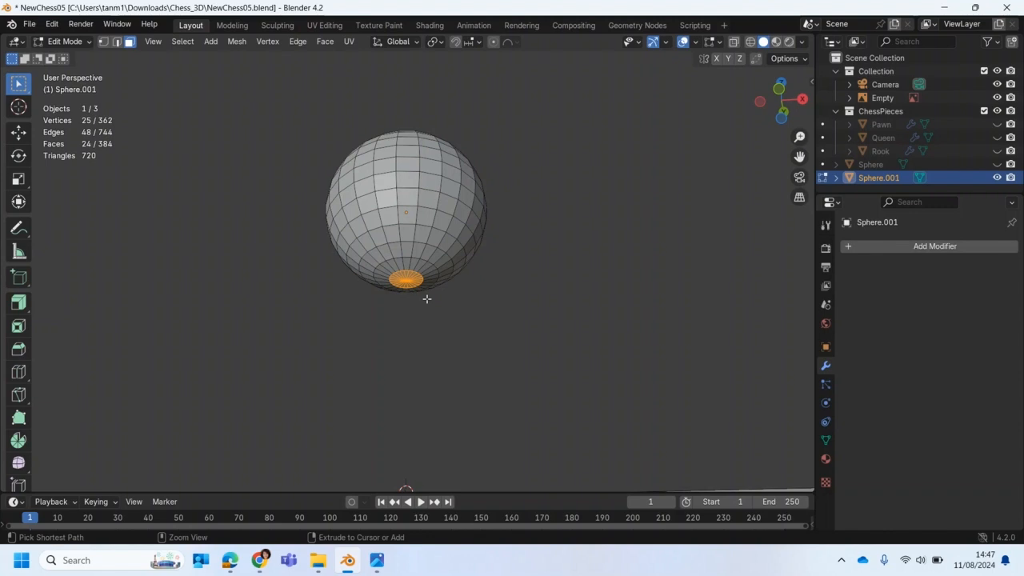
{"action": "key", "text": "ctrl+KP_Add"}
{"action": "key", "text": "x"}
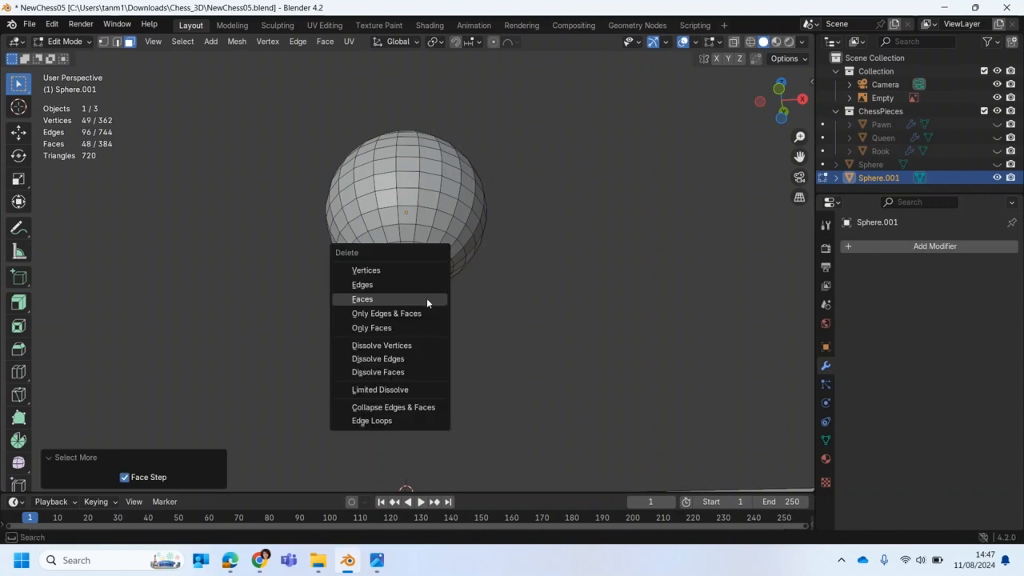
{"action": "left_click", "coordinate": [426, 299]}
{"action": "middle_click_drag", "start_coordinate": [430, 304], "coordinate": [428, 344]}
{"action": "left_click", "coordinate": [64, 41]}
{"action": "left_click", "coordinate": [68, 58]}
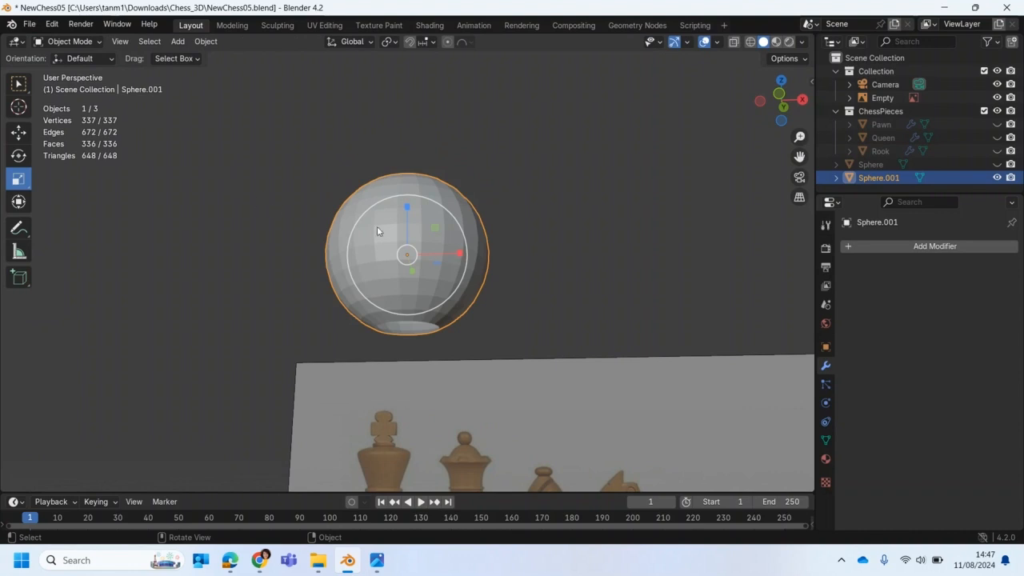
Step: Show the dome again and hide the top ball, exposing the top of the dome
{"action": "left_click", "coordinate": [997, 164]}
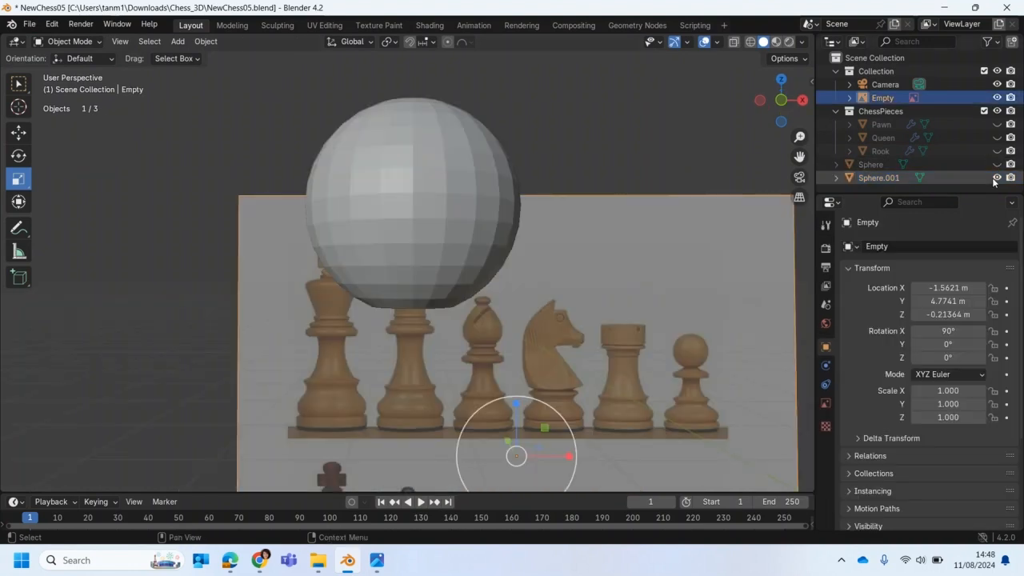
{"action": "left_click", "coordinate": [996, 164]}
{"action": "left_click", "coordinate": [427, 231]}
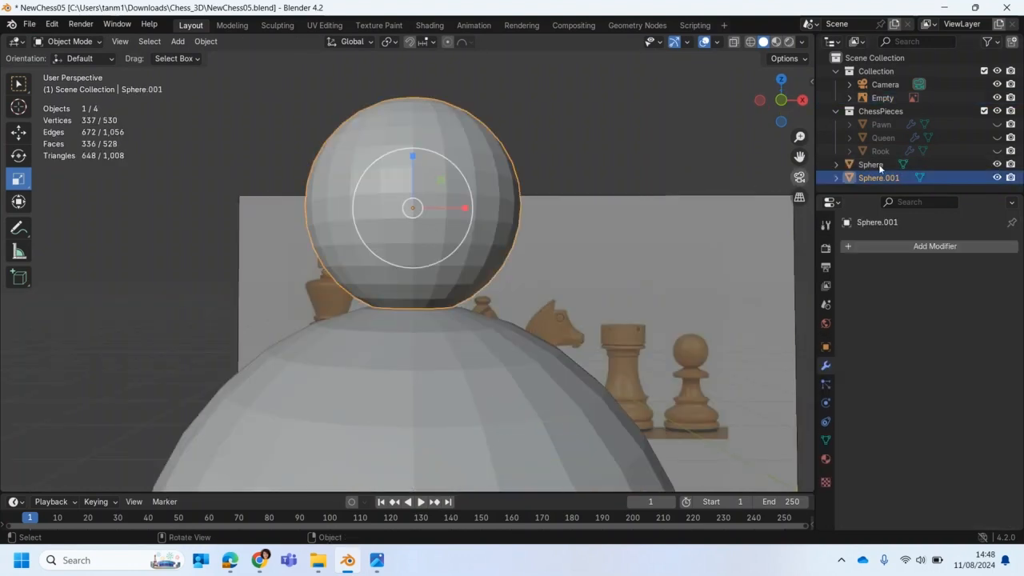
{"action": "left_click", "coordinate": [997, 164]}
{"action": "left_click", "coordinate": [997, 164]}
{"action": "left_click", "coordinate": [996, 177]}
{"action": "middle_click_drag", "start_coordinate": [480, 336], "coordinate": [472, 396]}
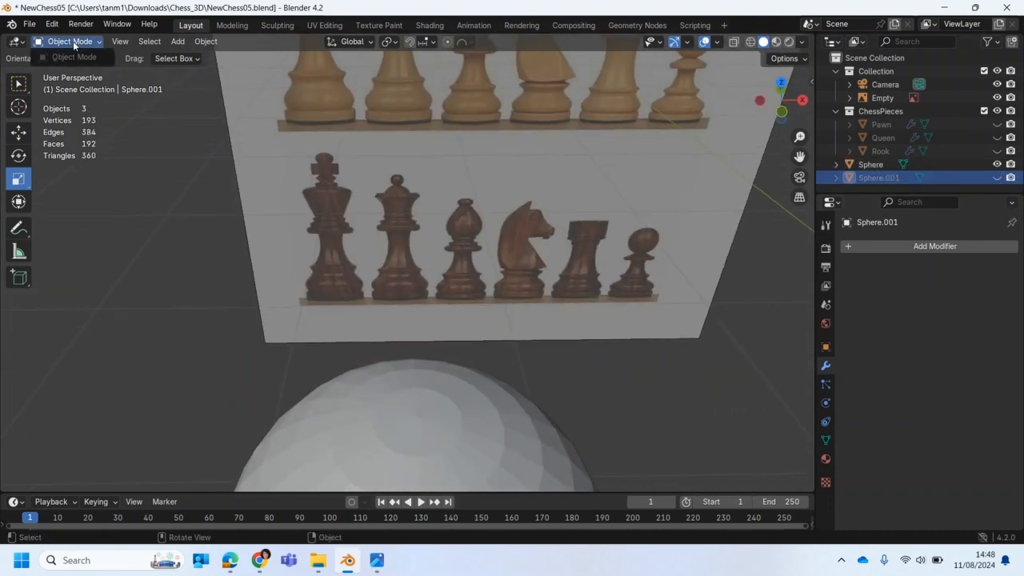
Step: In Edit Mode, delete the ring of triangular faces around the dome's top pole to open a round hole
{"action": "left_click", "coordinate": [417, 440]}
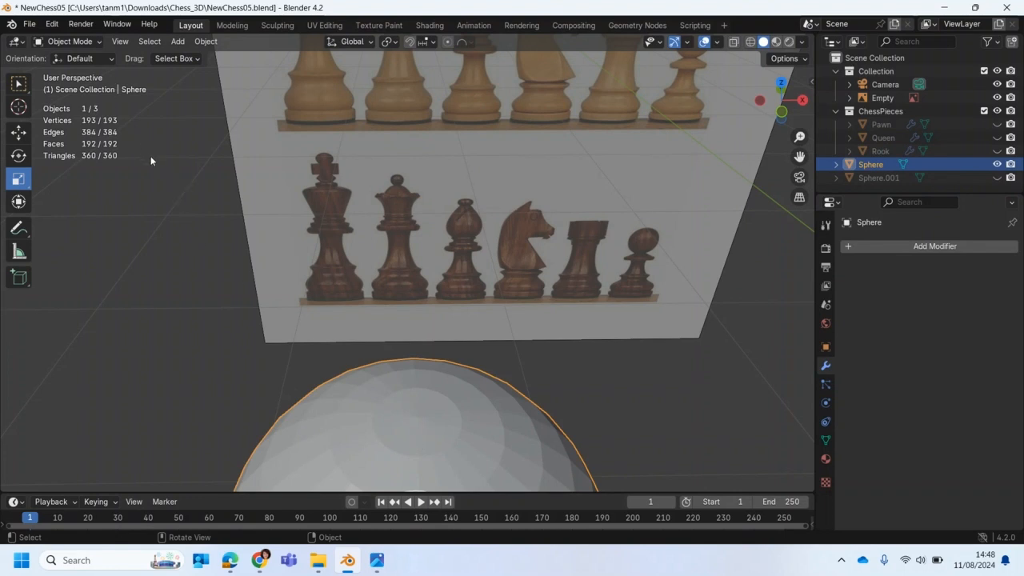
{"action": "key", "text": "Tab"}
{"action": "left_click_drag", "start_coordinate": [391, 405], "coordinate": [440, 434]}
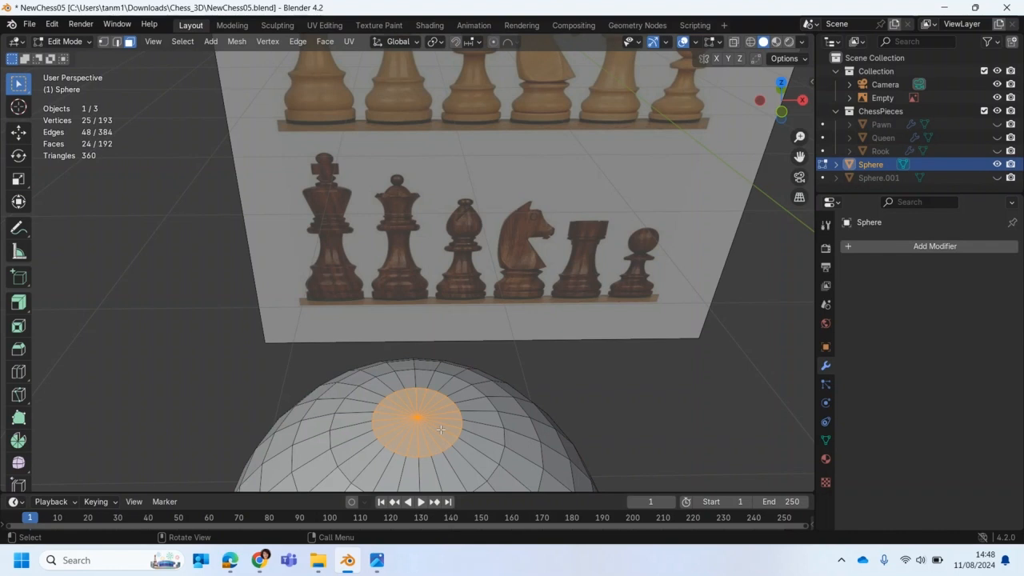
{"action": "key", "text": "x"}
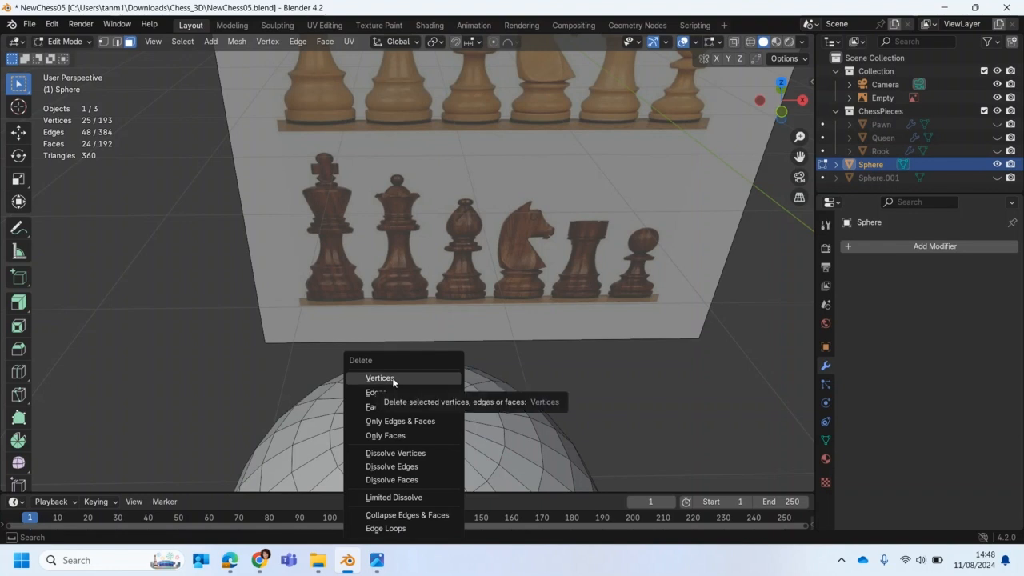
{"action": "left_click", "coordinate": [378, 405]}
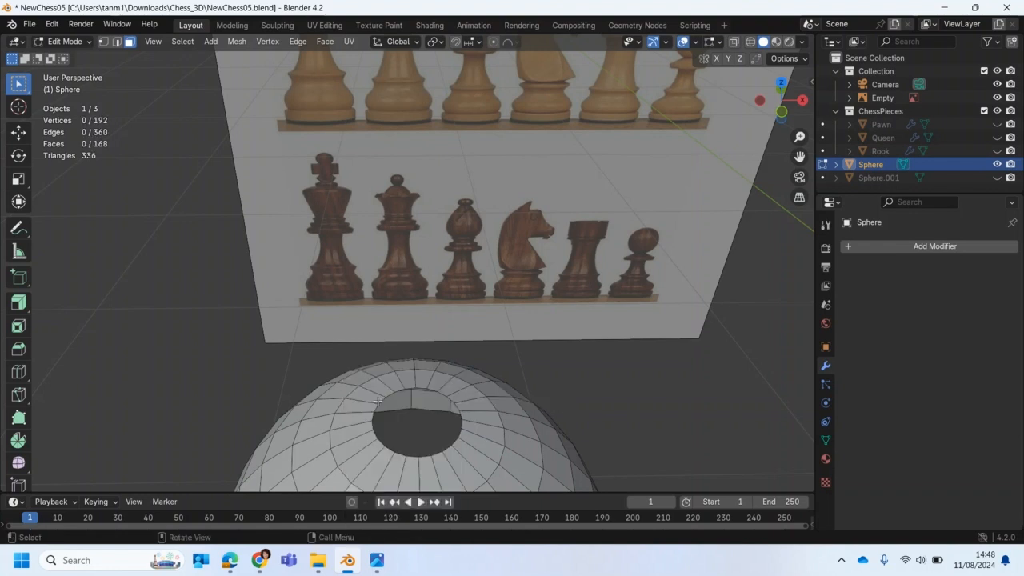
Step: Show the top ball again, return to Object Mode, and join the ball and the dome into one object
{"action": "left_click", "coordinate": [997, 177]}
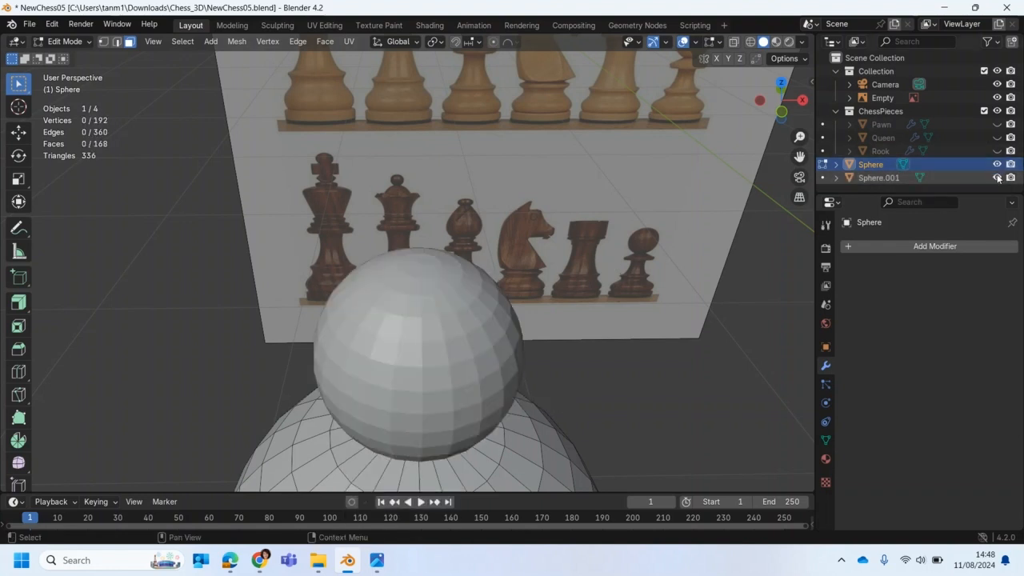
{"action": "middle_click_drag", "start_coordinate": [496, 352], "coordinate": [364, 346]}
{"action": "scroll", "coordinate": [363, 346], "scroll_direction": "up", "scroll_amount": 2}
{"action": "left_click", "coordinate": [64, 41]}
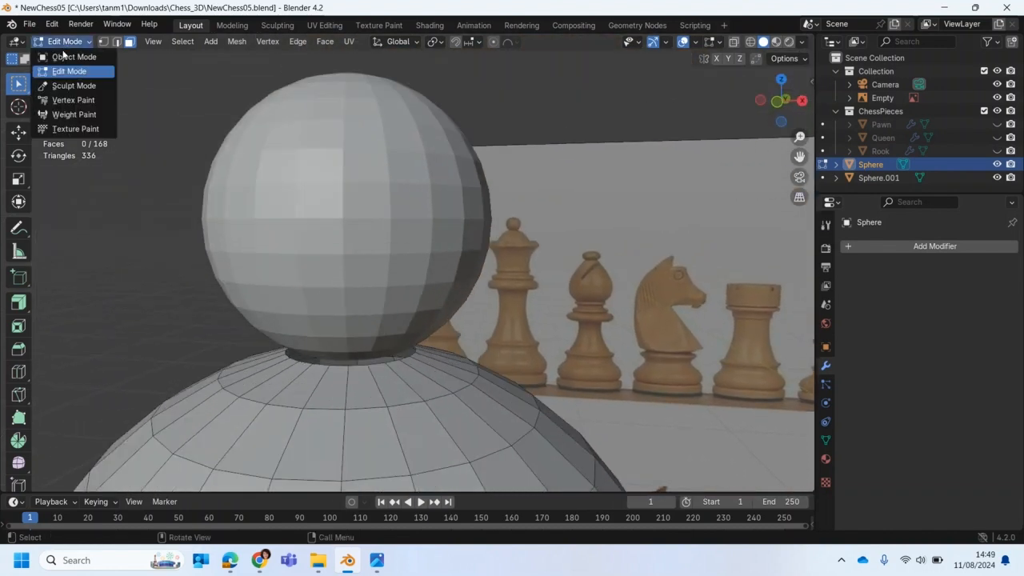
{"action": "left_click", "coordinate": [68, 57]}
{"action": "left_click", "coordinate": [327, 268]}
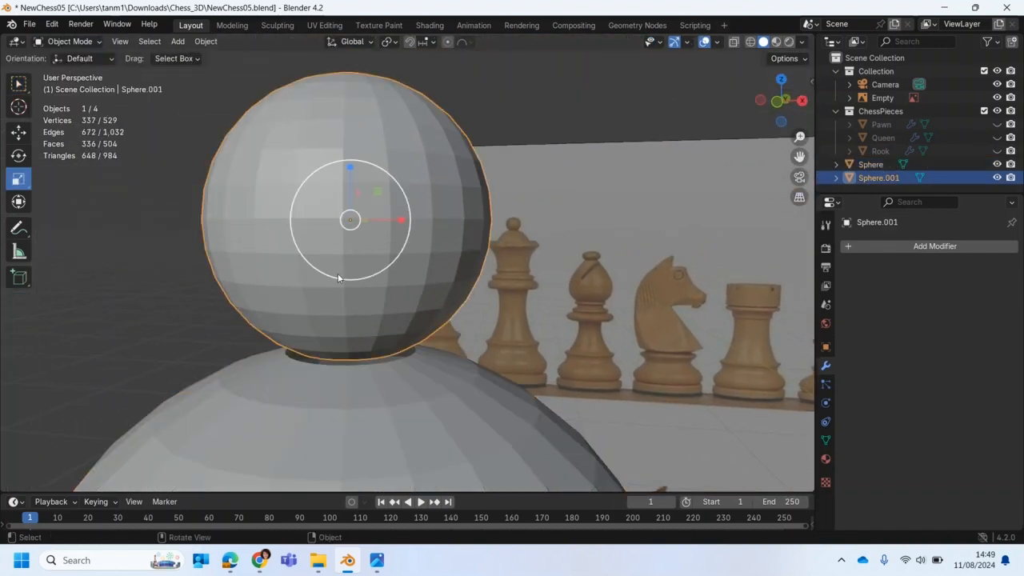
{"action": "left_click", "coordinate": [439, 433], "text": "shift"}
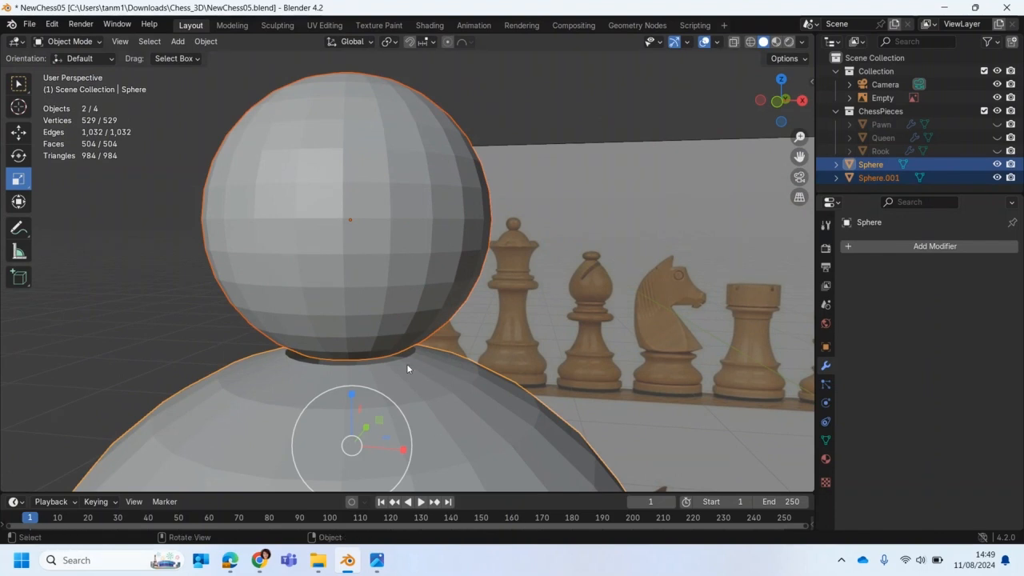
{"action": "right_click", "coordinate": [392, 329]}
{"action": "left_click", "coordinate": [348, 316]}
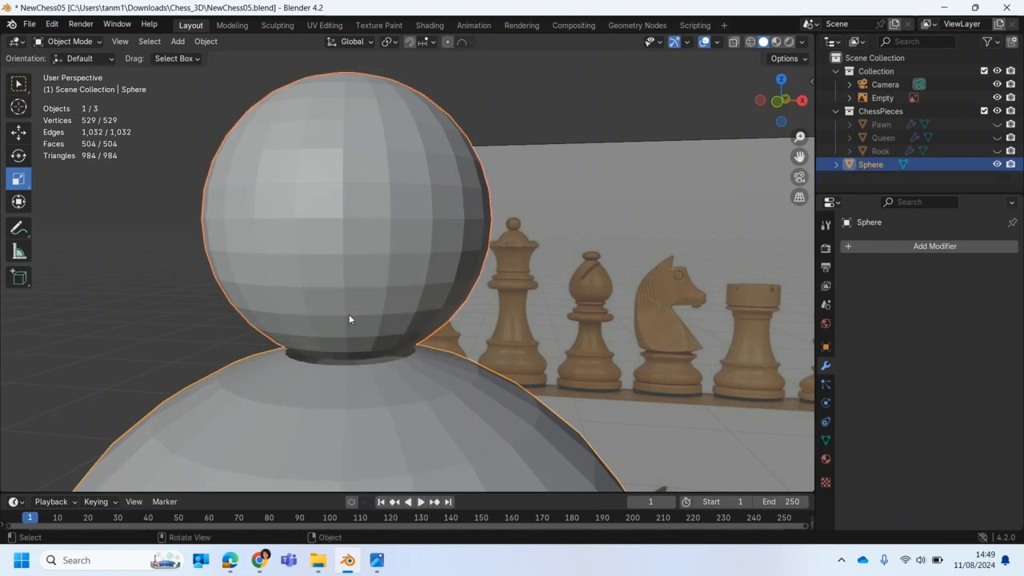
Step: In Edit Mode, bridge the ball's bottom edge loop with the edge loop of the dome's top hole, and clear the selection
{"action": "scroll", "coordinate": [345, 407], "scroll_direction": "up", "scroll_amount": 2}
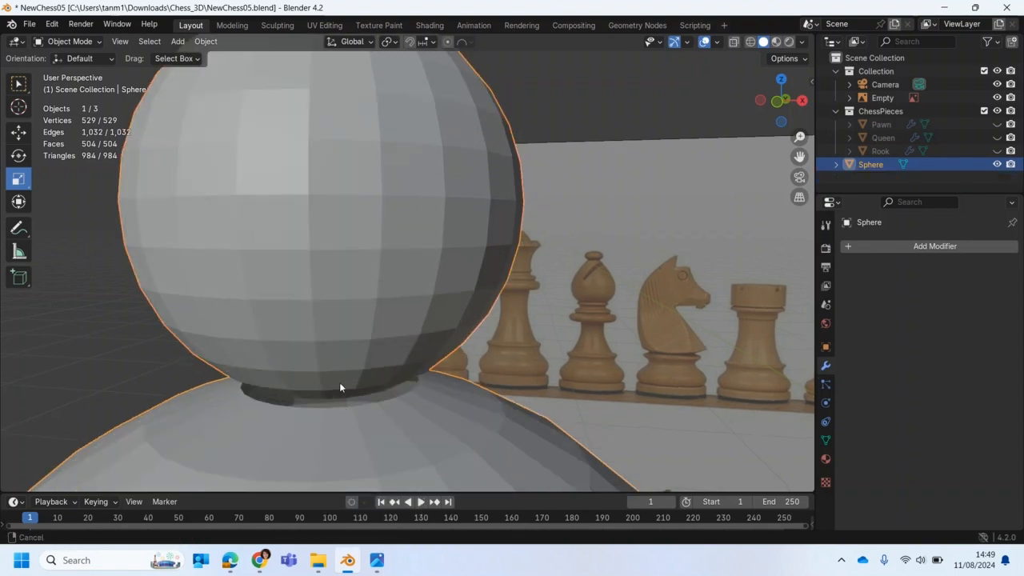
{"action": "scroll", "coordinate": [378, 339], "scroll_direction": "up", "scroll_amount": 3}
{"action": "left_click", "coordinate": [70, 41]}
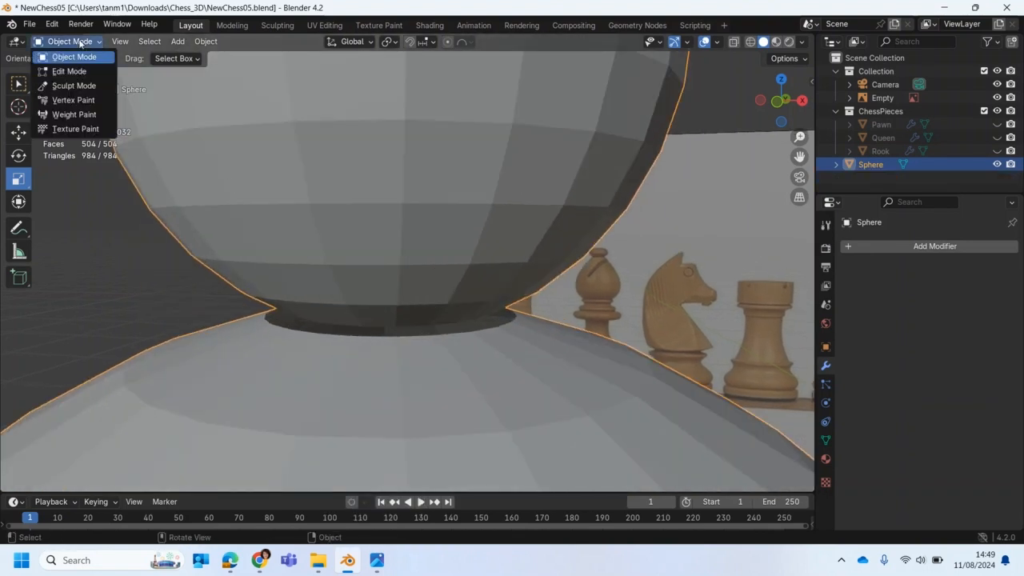
{"action": "left_click", "coordinate": [72, 69]}
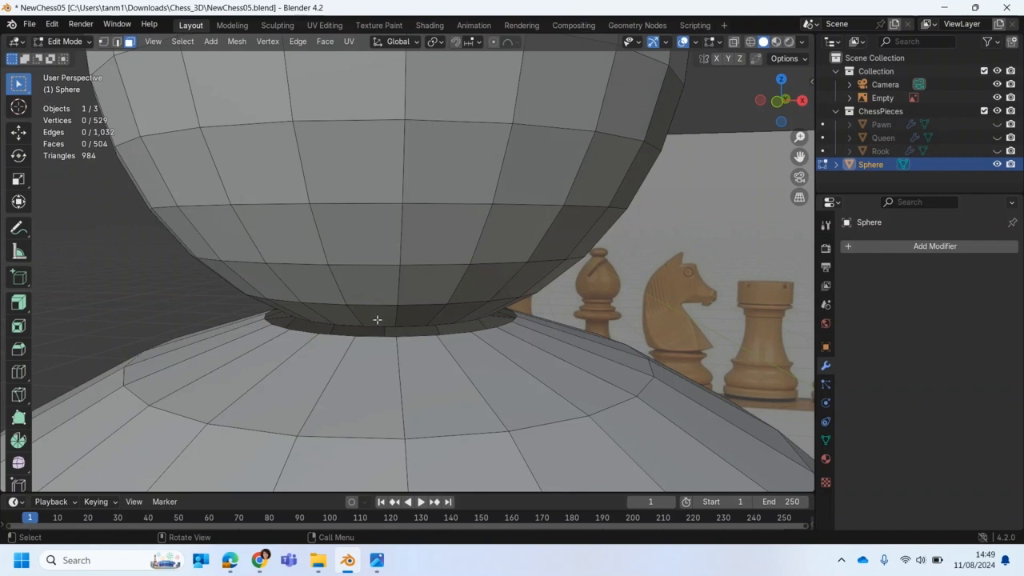
{"action": "left_click", "coordinate": [117, 42]}
{"action": "left_click", "coordinate": [368, 325], "text": "alt"}
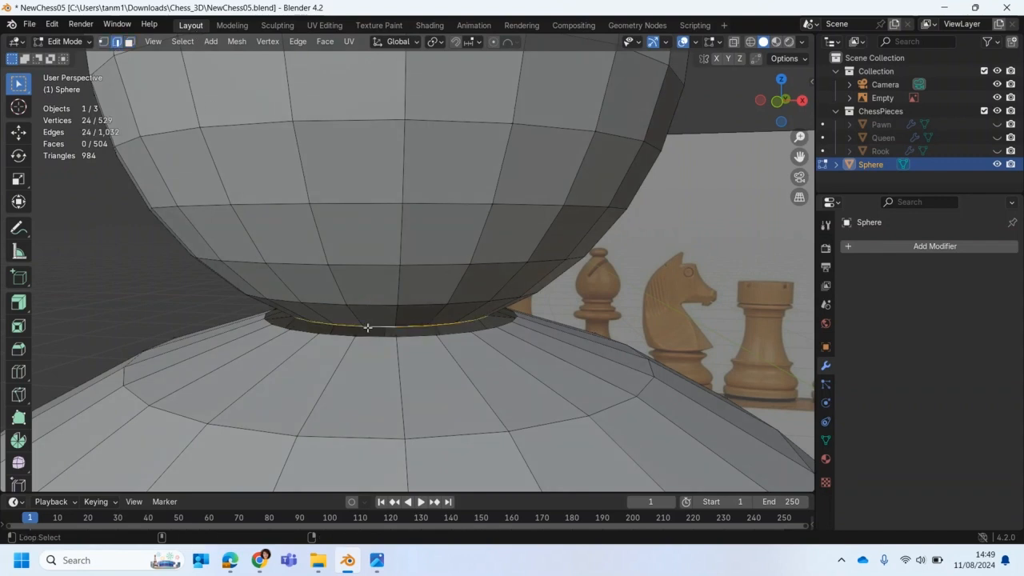
{"action": "left_click", "coordinate": [374, 338], "text": "alt+shift"}
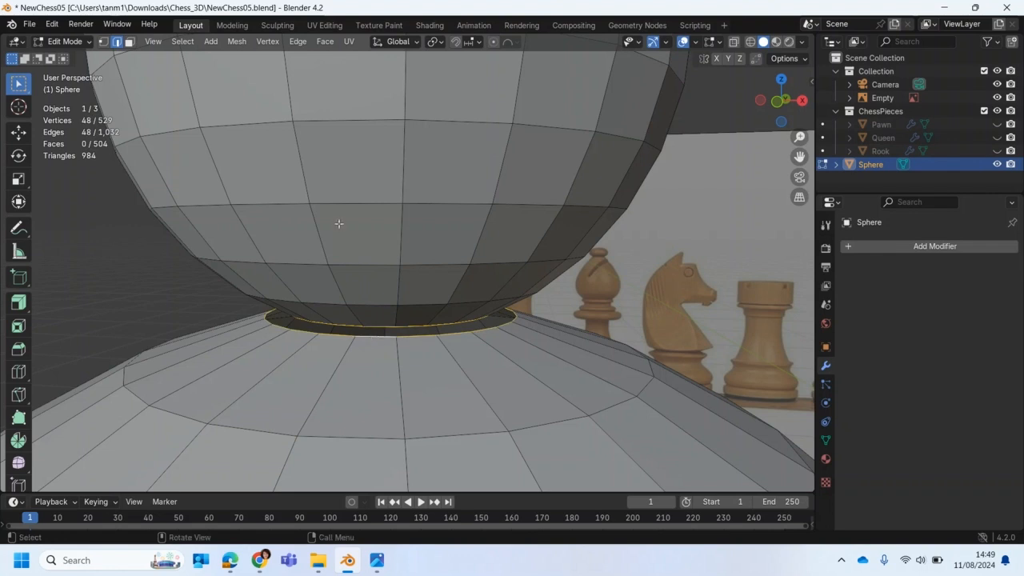
{"action": "left_click", "coordinate": [299, 41]}
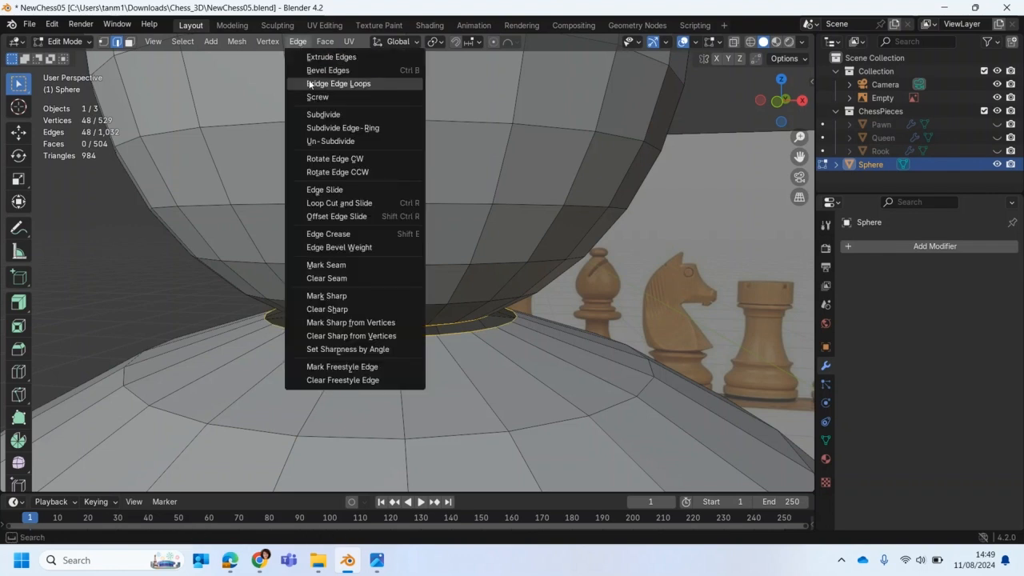
{"action": "left_click", "coordinate": [311, 83]}
{"action": "scroll", "coordinate": [401, 240], "scroll_direction": "down", "scroll_amount": 5}
{"action": "key", "text": "alt+a"}
{"action": "middle_click_drag", "start_coordinate": [249, 227], "coordinate": [335, 228]}
{"action": "scroll", "coordinate": [334, 224], "scroll_direction": "down", "scroll_amount": 5}
{"action": "middle_click_drag", "start_coordinate": [336, 104], "coordinate": [281, 98]}
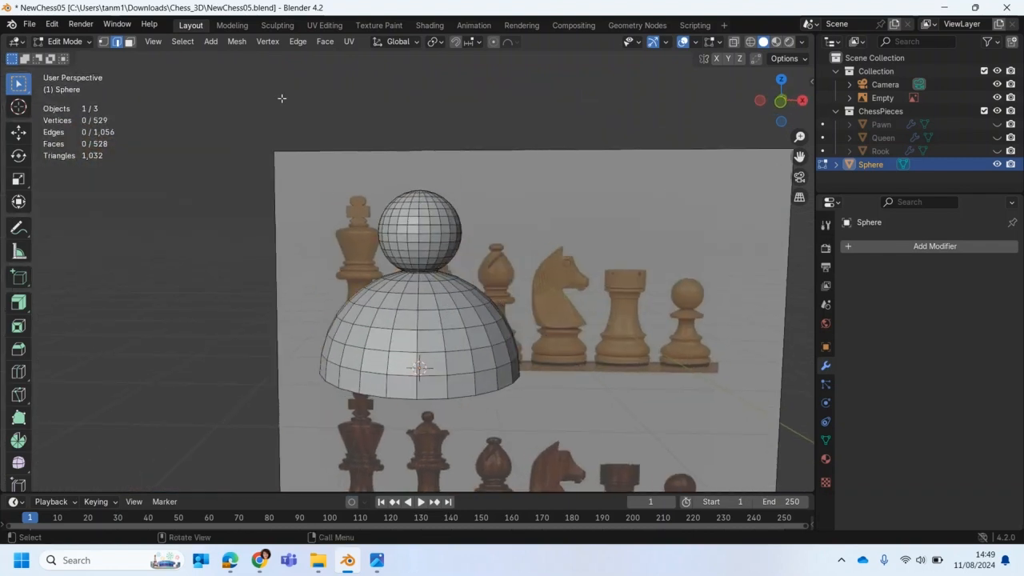
Step: Return to Object Mode and apply smooth shading to the joined dome and ball
{"action": "left_click", "coordinate": [64, 42]}
{"action": "left_click", "coordinate": [64, 56]}
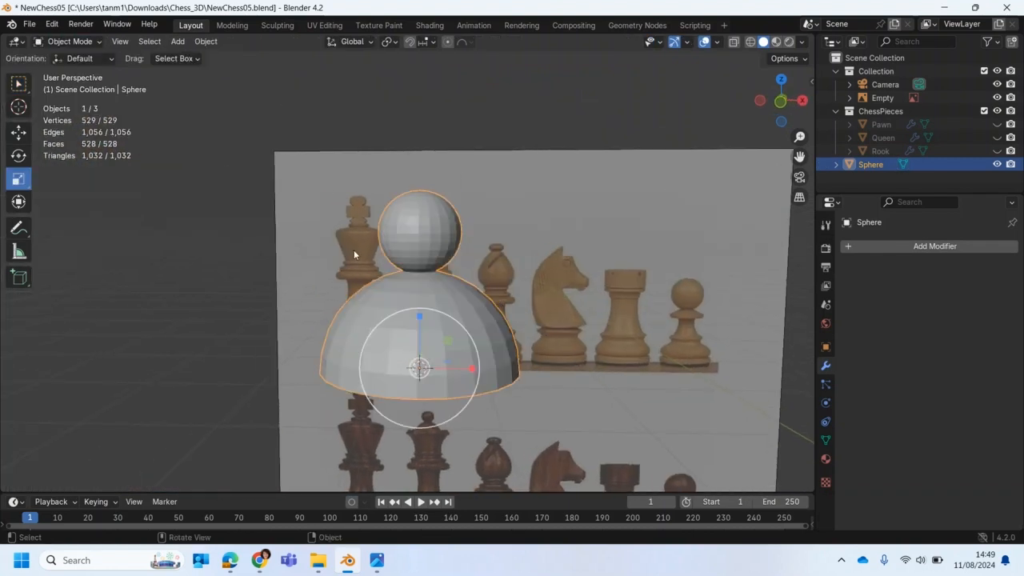
{"action": "middle_click_drag", "start_coordinate": [354, 250], "coordinate": [359, 269]}
{"action": "right_click", "coordinate": [365, 241]}
{"action": "left_click", "coordinate": [365, 243]}
{"action": "middle_click_drag", "start_coordinate": [420, 328], "coordinate": [440, 339]}
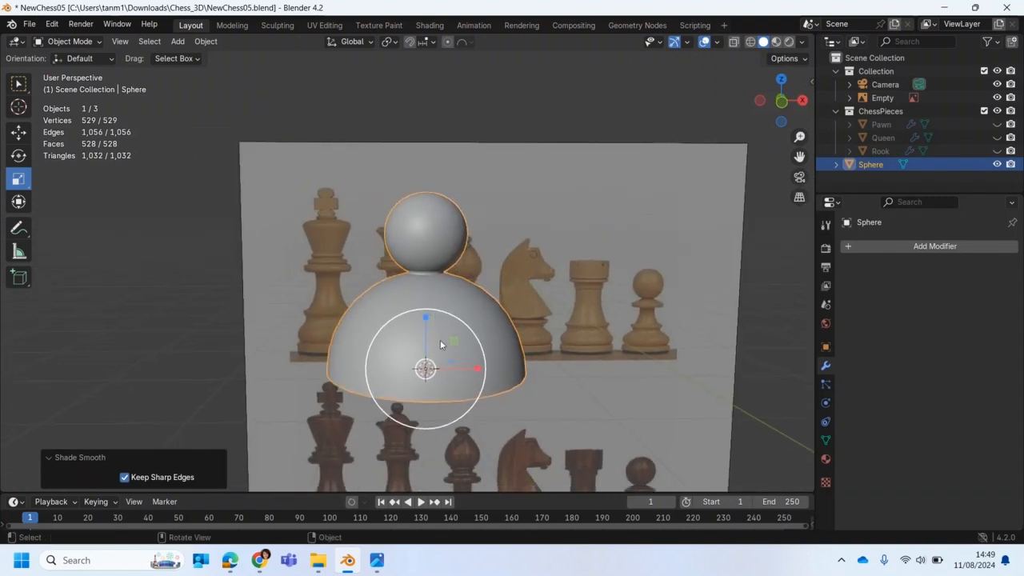
Step: Show the queen and, in front view, scale the dome and ball by about 0.81 and 1.18, and raise them about 0.014 m
{"action": "left_click", "coordinate": [996, 138]}
{"action": "middle_click_drag", "start_coordinate": [805, 243], "coordinate": [433, 356]}
{"action": "scroll", "coordinate": [472, 402], "scroll_direction": "down", "scroll_amount": 2}
{"action": "key", "text": "KP_1"}
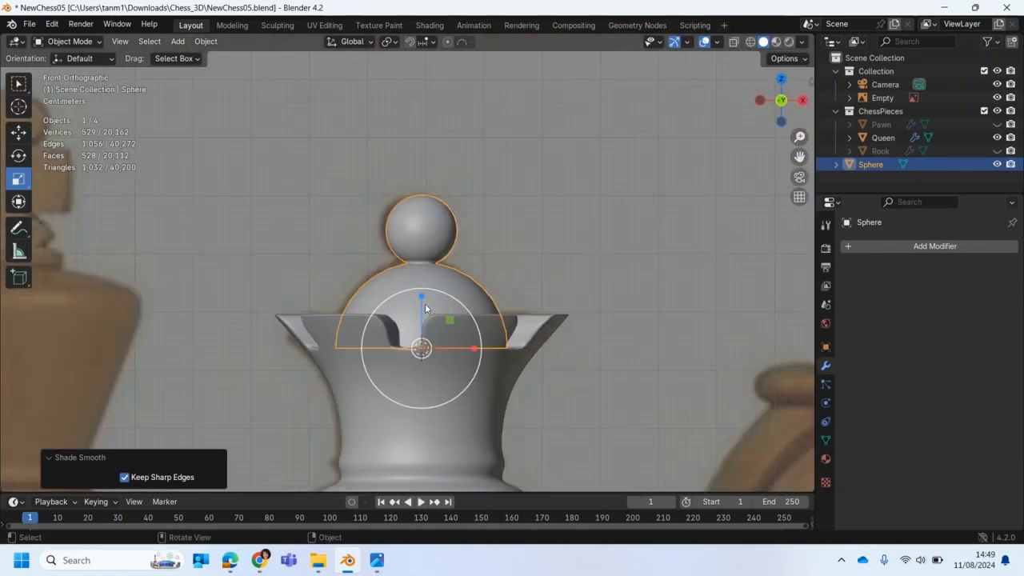
{"action": "left_click_drag", "start_coordinate": [446, 297], "coordinate": [431, 303]}
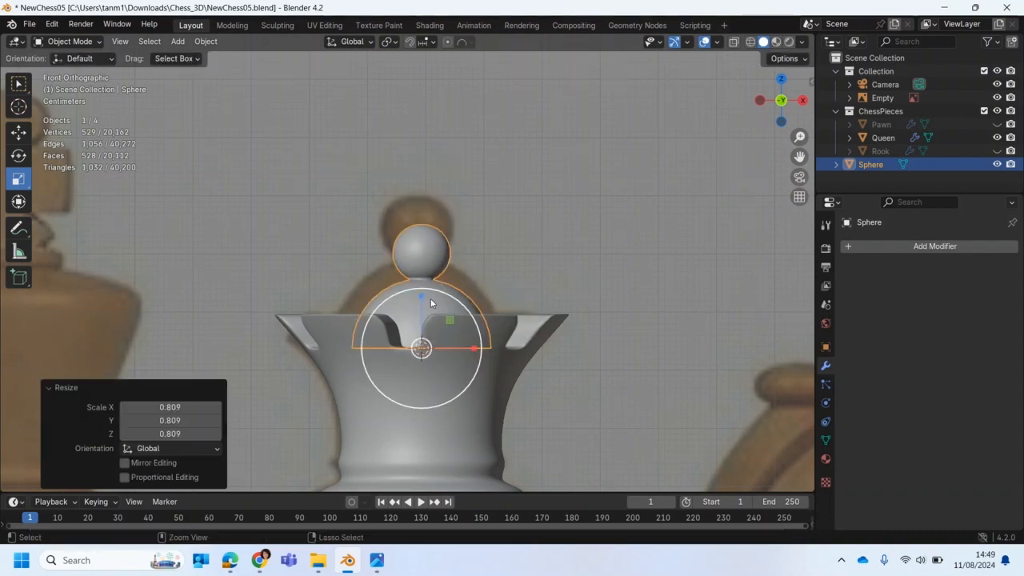
{"action": "left_click_drag", "start_coordinate": [433, 298], "coordinate": [454, 286]}
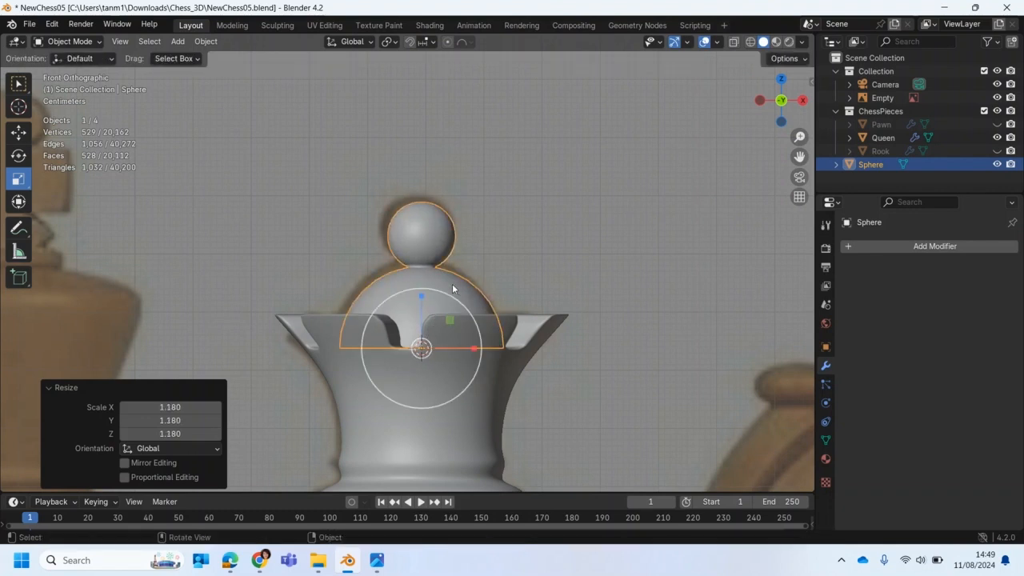
{"action": "key", "text": "g"}
{"action": "left_click_drag", "start_coordinate": [420, 289], "coordinate": [421, 284]}
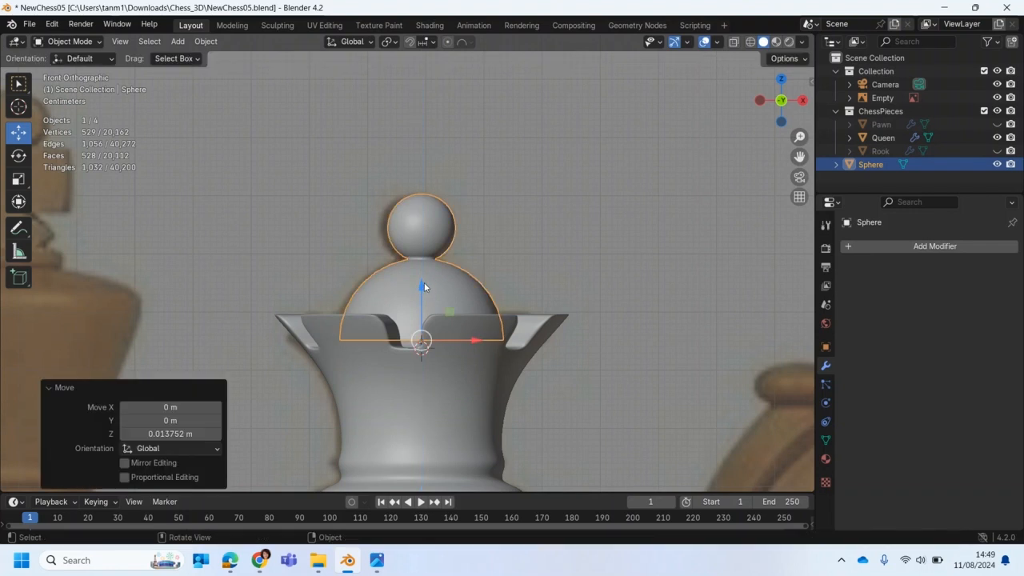
Step: Hide the dome and ball and open the queen's mesh in Edit Mode at the crown's inner hole
{"action": "left_click", "coordinate": [997, 164]}
{"action": "middle_click_drag", "start_coordinate": [421, 322], "coordinate": [400, 374]}
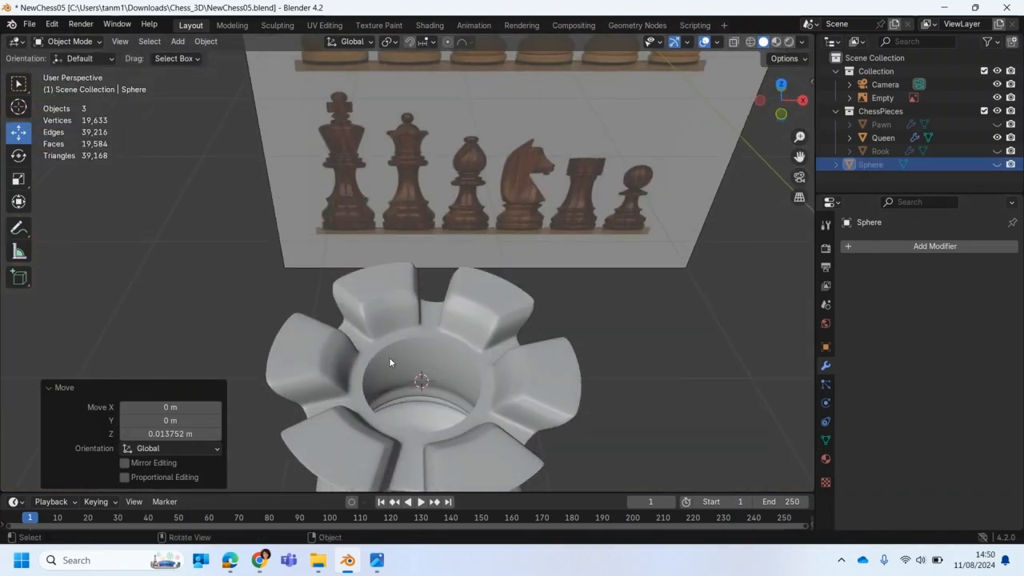
{"action": "left_click", "coordinate": [370, 364]}
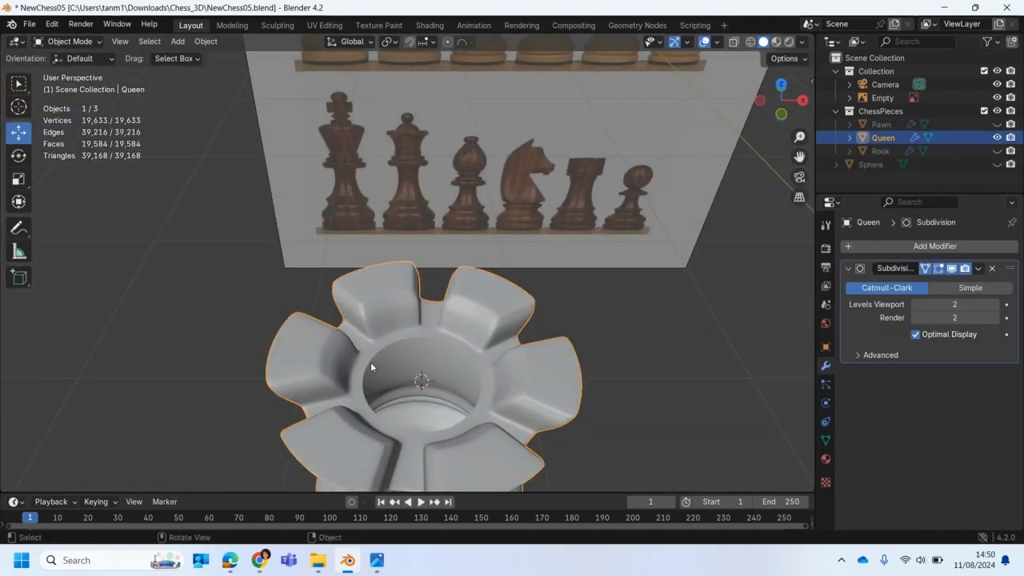
{"action": "left_click", "coordinate": [69, 40]}
{"action": "left_click", "coordinate": [64, 70]}
{"action": "middle_click_drag", "start_coordinate": [397, 380], "coordinate": [407, 399]}
{"action": "scroll", "coordinate": [408, 400], "scroll_direction": "up", "scroll_amount": 2}
{"action": "scroll", "coordinate": [407, 395], "scroll_direction": "down", "scroll_amount": 3}
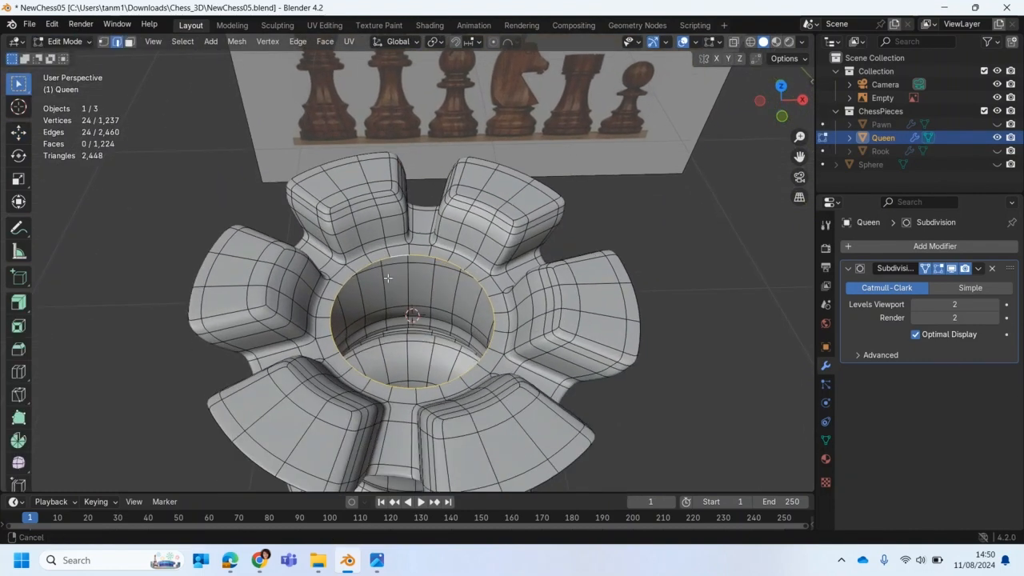
Step: Turn off the subdivision's viewport display and scale the edge loop around the crown's inner hole by about 1.129
{"action": "left_click", "coordinate": [951, 269]}
{"action": "mouse_move", "coordinate": [419, 306]}
{"action": "middle_mouse_down"}
{"action": "mouse_move", "coordinate": [406, 302]}
{"action": "mouse_move", "coordinate": [408, 313]}
{"action": "middle_mouse_up"}
{"action": "key", "text": "s"}
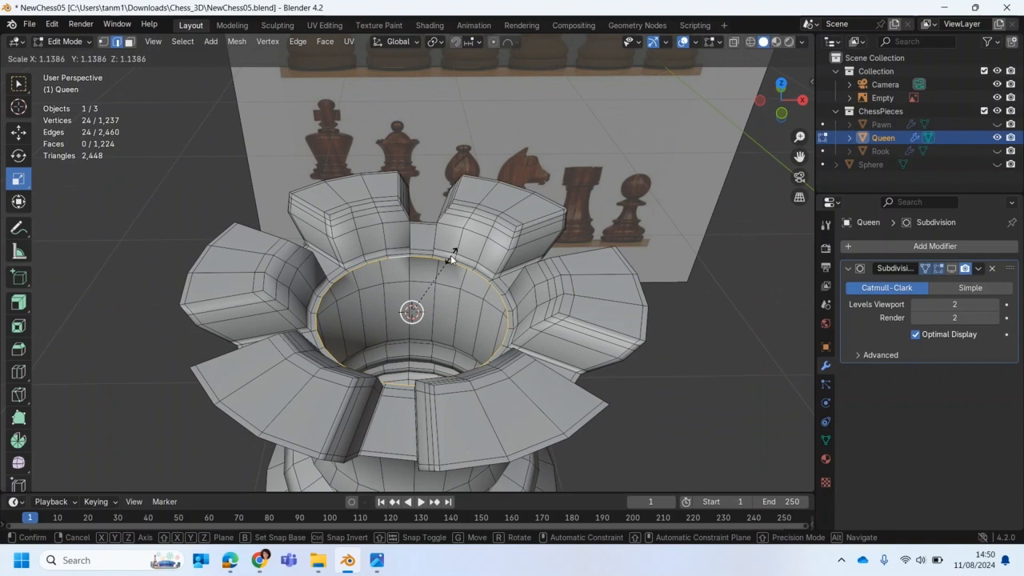
{"action": "left_click", "coordinate": [449, 255]}
{"action": "mouse_move", "coordinate": [449, 254]}
{"action": "middle_mouse_down"}
{"action": "mouse_move", "coordinate": [463, 315]}
{"action": "mouse_move", "coordinate": [456, 255]}
{"action": "middle_mouse_up"}
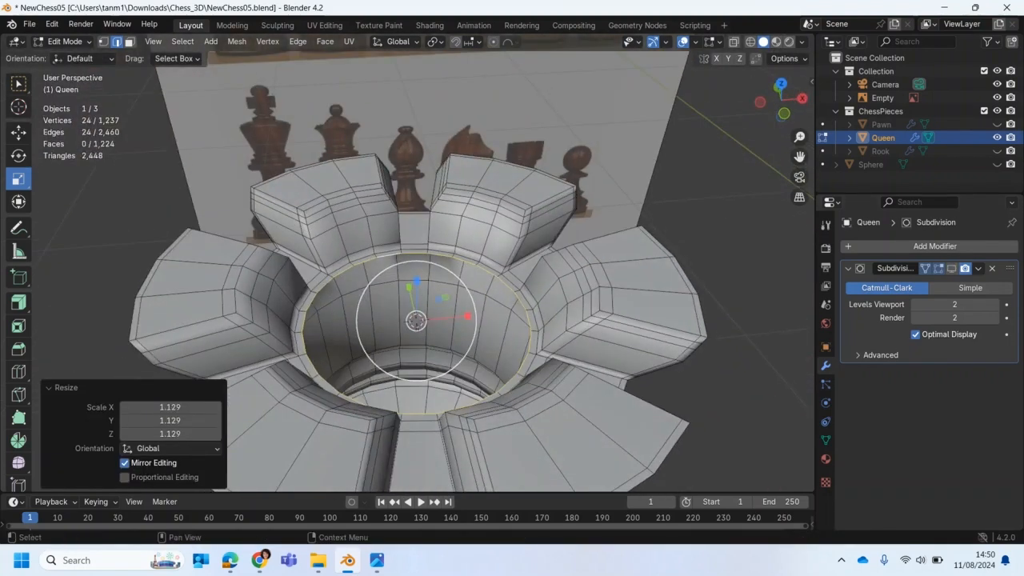
Step: Return to Object Mode, show the dome and ball again, and select them
{"action": "left_click", "coordinate": [65, 41]}
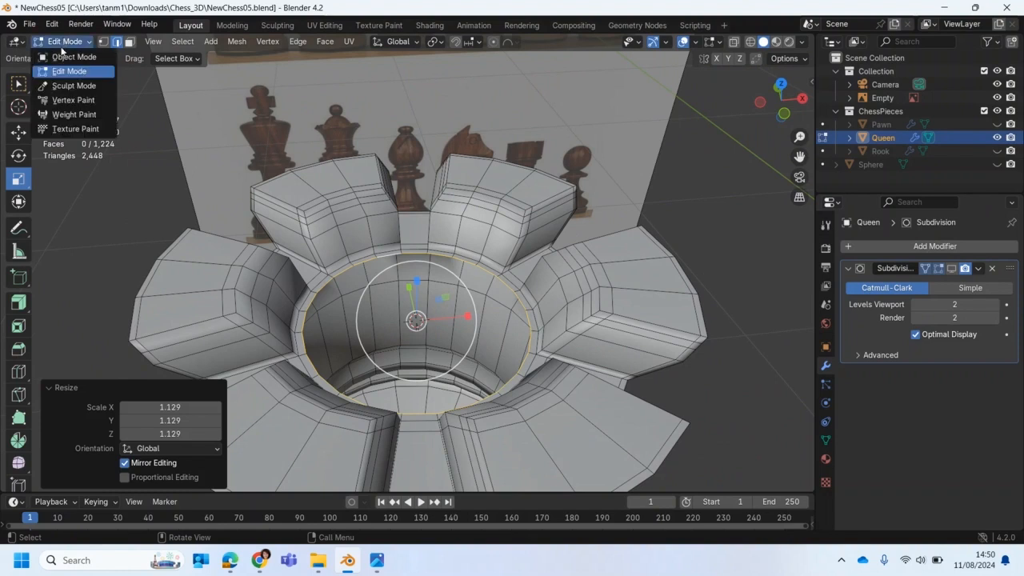
{"action": "left_click", "coordinate": [66, 55]}
{"action": "left_click", "coordinate": [997, 164]}
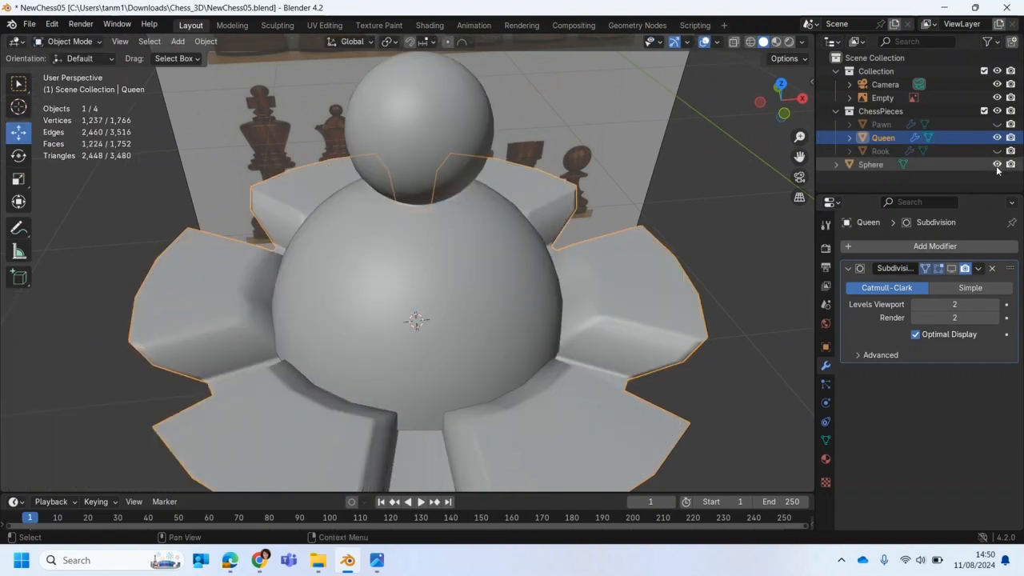
{"action": "left_click", "coordinate": [401, 303]}
{"action": "middle_click_drag", "start_coordinate": [403, 305], "coordinate": [337, 222]}
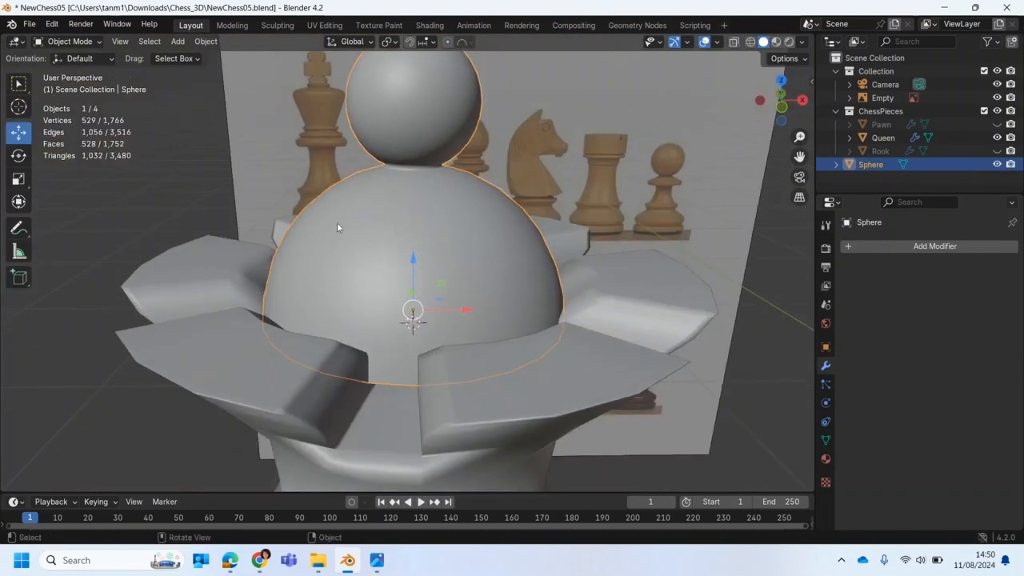
Step: In Edit Mode, delete the lowest ring of faces around the bottom of the dome
{"action": "left_click", "coordinate": [65, 41]}
{"action": "left_click", "coordinate": [64, 70]}
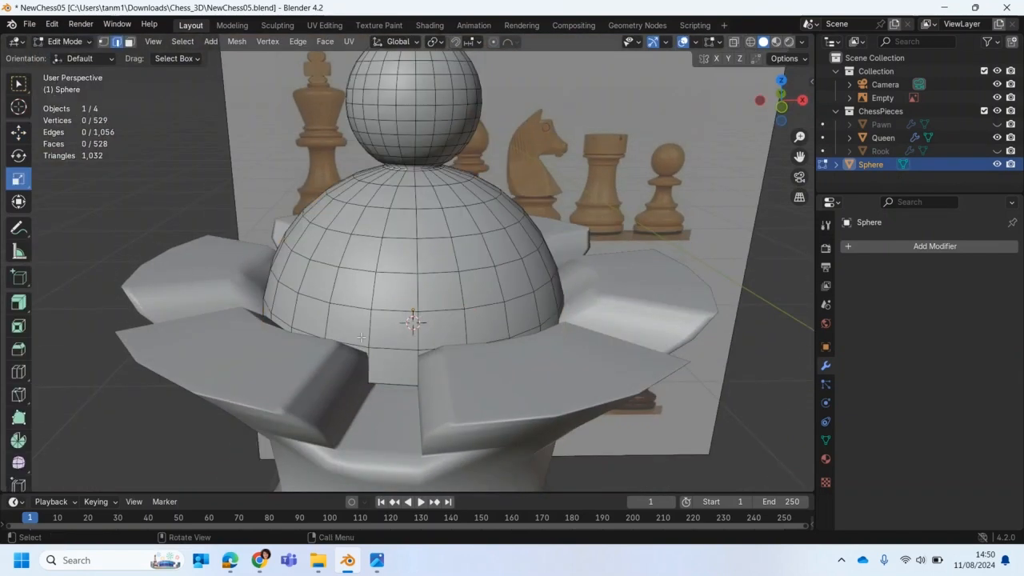
{"action": "left_click", "coordinate": [391, 347], "text": "alt"}
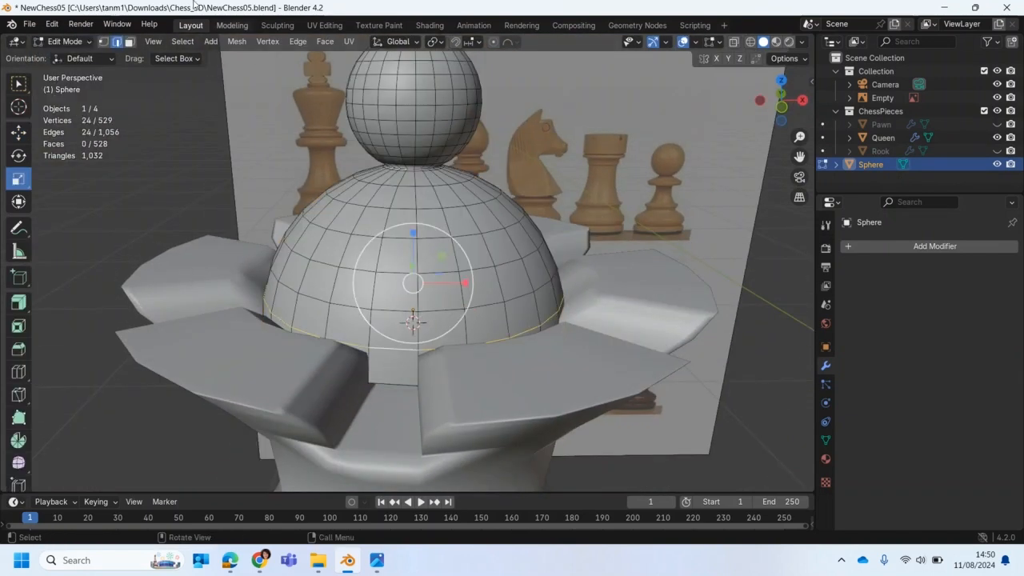
{"action": "left_click", "coordinate": [128, 43]}
{"action": "left_click", "coordinate": [410, 362], "text": "alt"}
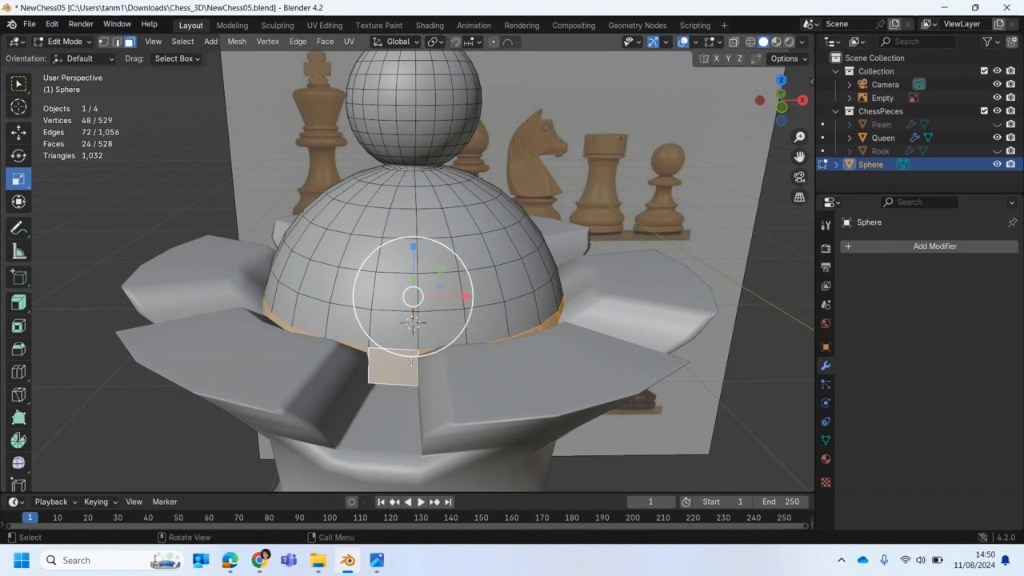
{"action": "key", "text": "x"}
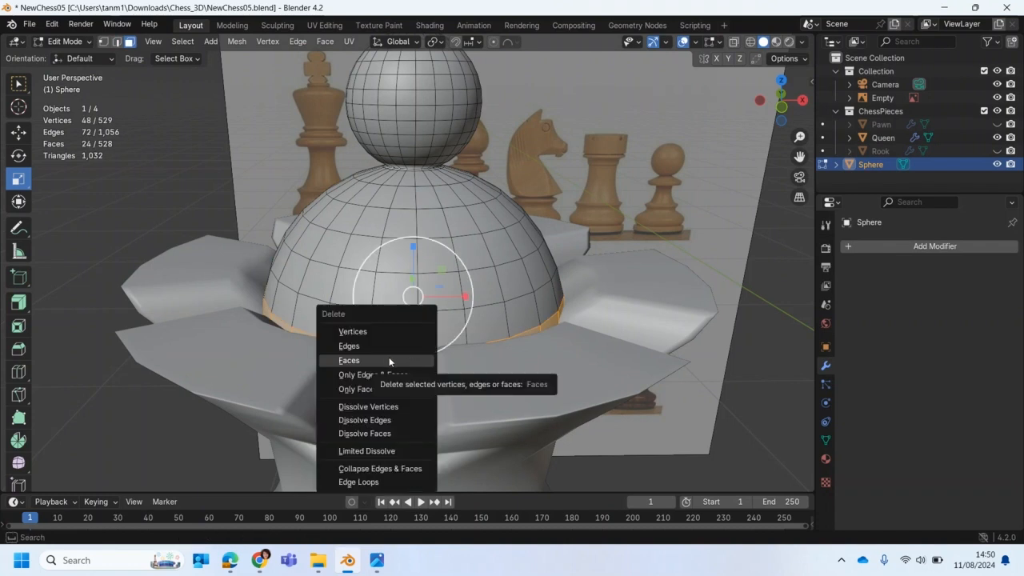
{"action": "left_click", "coordinate": [389, 361]}
{"action": "key", "text": "shift+space"}
{"action": "key", "text": "g"}
{"action": "middle_click_drag", "start_coordinate": [411, 359], "coordinate": [436, 412]}
{"action": "scroll", "coordinate": [398, 386], "scroll_direction": "up", "scroll_amount": 2}
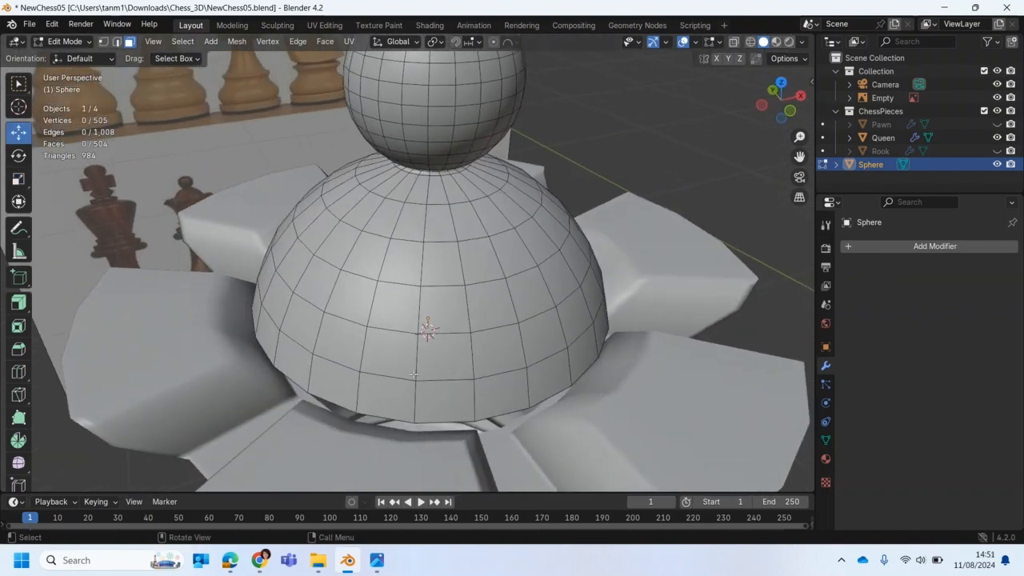
Step: Return to Object Mode and, in front orthographic view, scale the dome and ball down slightly to fit the crown
{"action": "left_click", "coordinate": [65, 41]}
{"action": "left_click", "coordinate": [60, 56]}
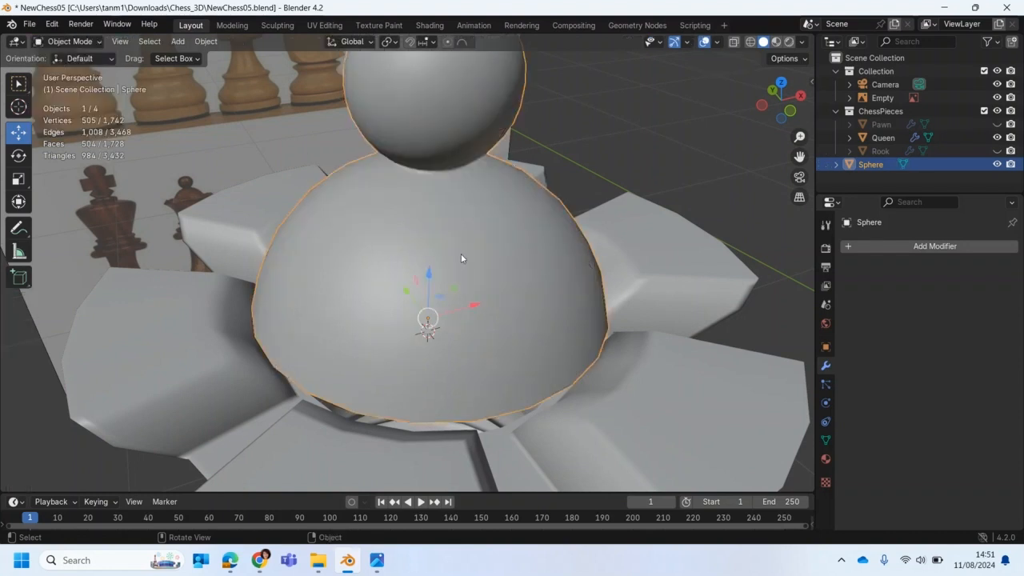
{"action": "key", "text": "KP_5"}
{"action": "key", "text": "KP_1"}
{"action": "key", "text": "shift+space"}
{"action": "key", "text": "s"}
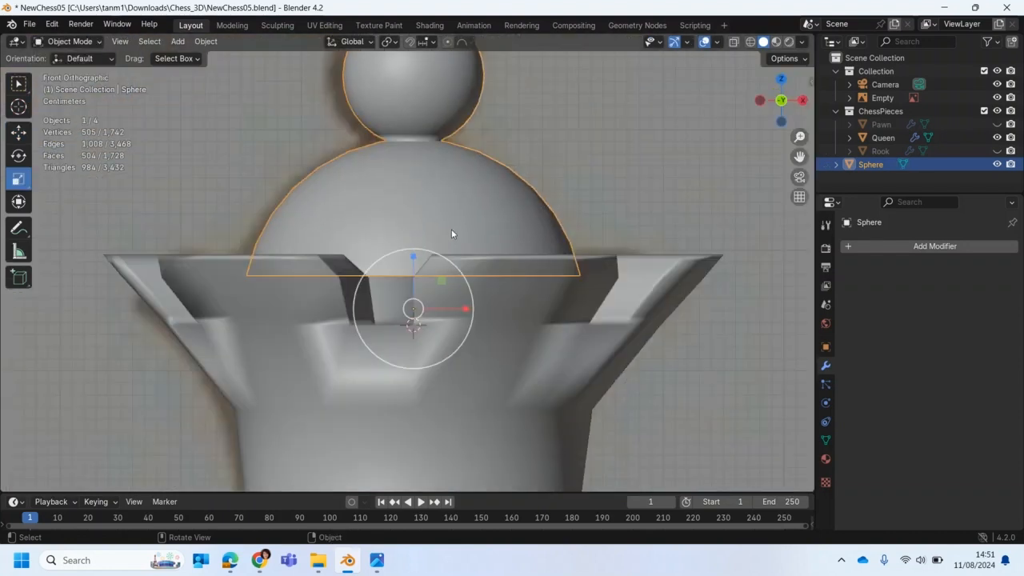
{"action": "left_click_drag", "start_coordinate": [444, 258], "coordinate": [412, 234]}
{"action": "scroll", "coordinate": [435, 266], "scroll_direction": "down", "scroll_amount": 1}
{"action": "key", "text": "shift+space"}
{"action": "key", "text": "g"}
{"action": "middle_click_drag", "start_coordinate": [412, 234], "coordinate": [423, 313]}
{"action": "left_click", "coordinate": [69, 44]}
{"action": "left_click", "coordinate": [70, 70]}
{"action": "middle_click_drag", "start_coordinate": [357, 308], "coordinate": [367, 306]}
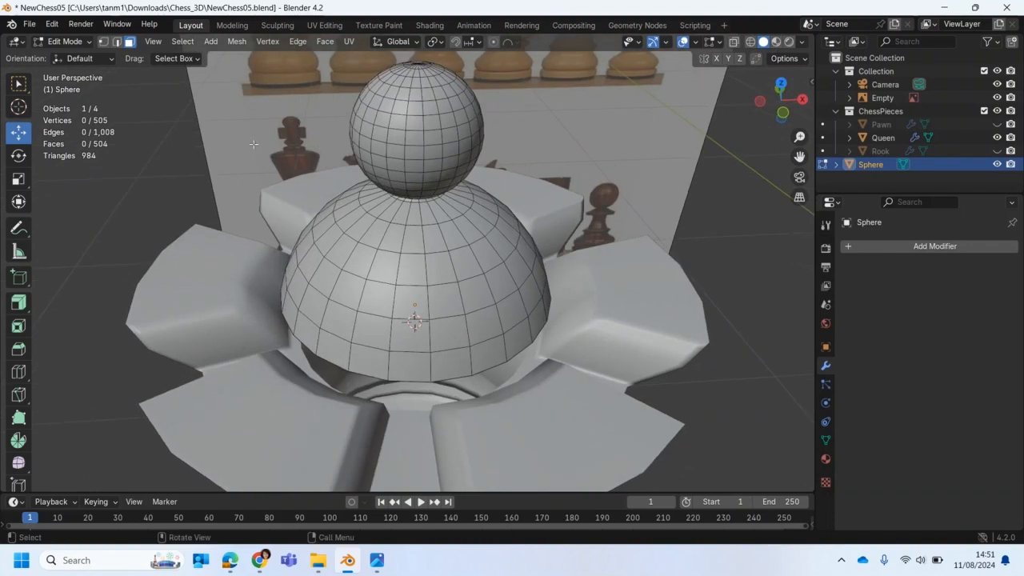
{"action": "left_click", "coordinate": [69, 42]}
{"action": "left_click", "coordinate": [68, 57]}
Step: Join the dome and ball to the queen, with the queen as the active object
{"action": "middle_click_drag", "start_coordinate": [360, 177], "coordinate": [439, 230]}
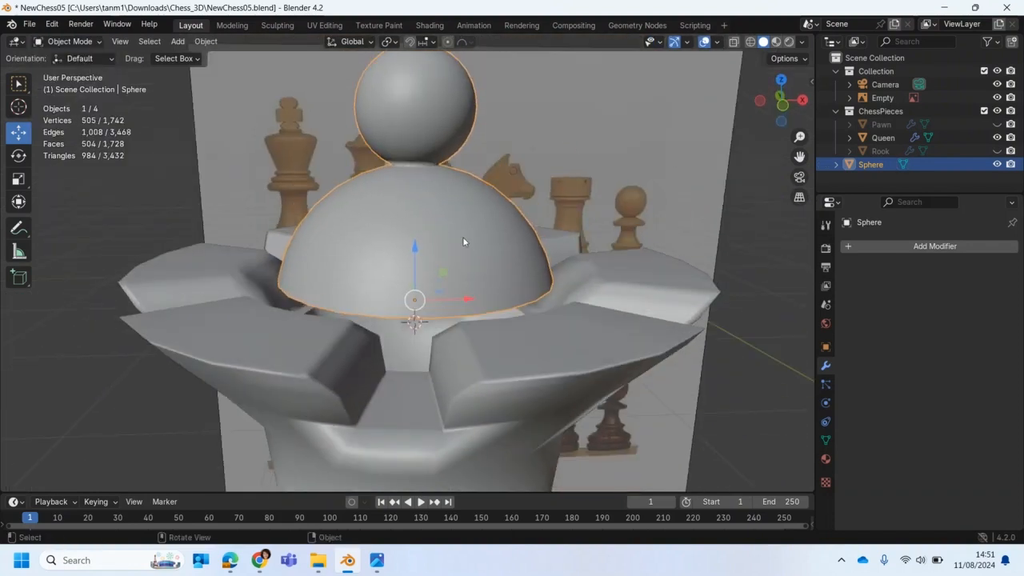
{"action": "left_click", "coordinate": [560, 372], "text": "shift"}
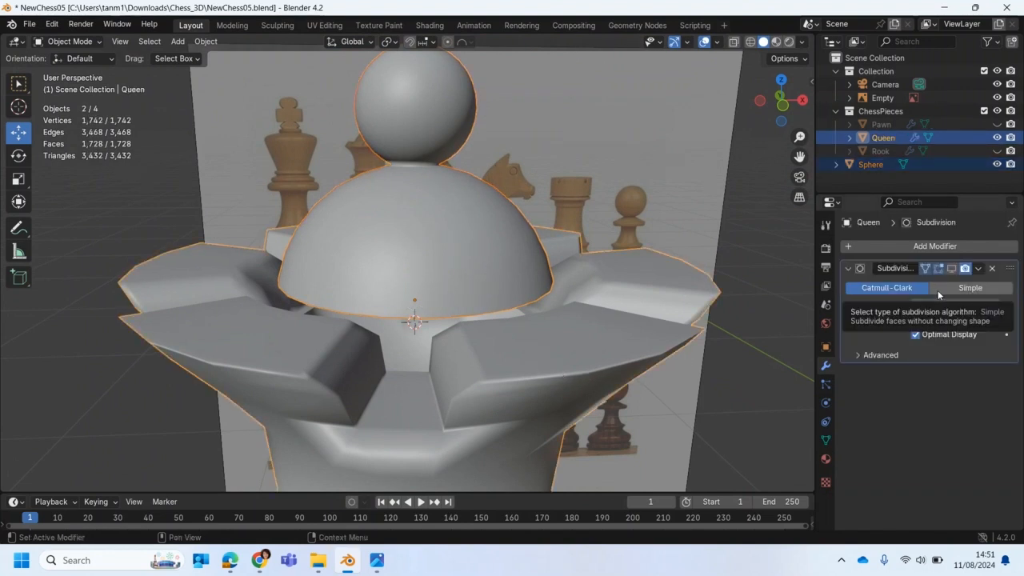
{"action": "right_click", "coordinate": [439, 231]}
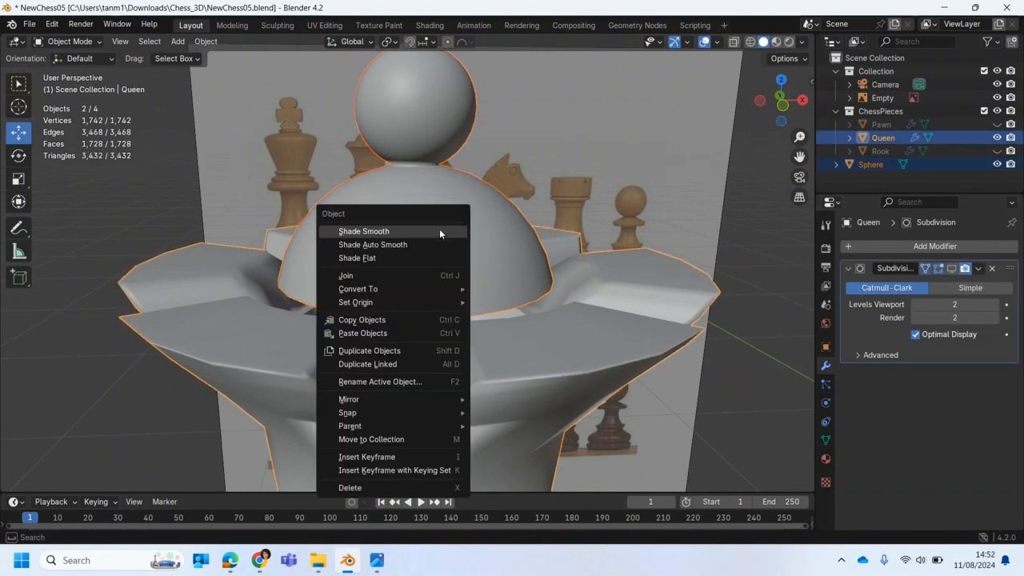
{"action": "left_click", "coordinate": [403, 276]}
{"action": "middle_click_drag", "start_coordinate": [402, 304], "coordinate": [415, 361]}
Step: In Edit Mode, bridge the crown's inner hole loop with the dome's bottom edge loop using 1 cut, and clear the selection
{"action": "left_click", "coordinate": [77, 40]}
{"action": "left_click", "coordinate": [77, 70]}
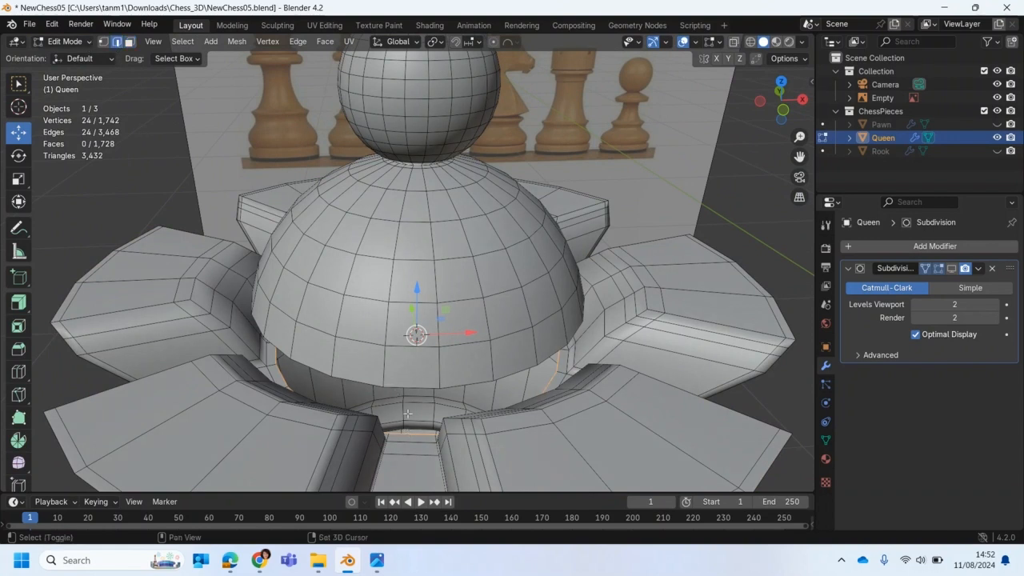
{"action": "left_click", "coordinate": [408, 381], "text": "alt+shift"}
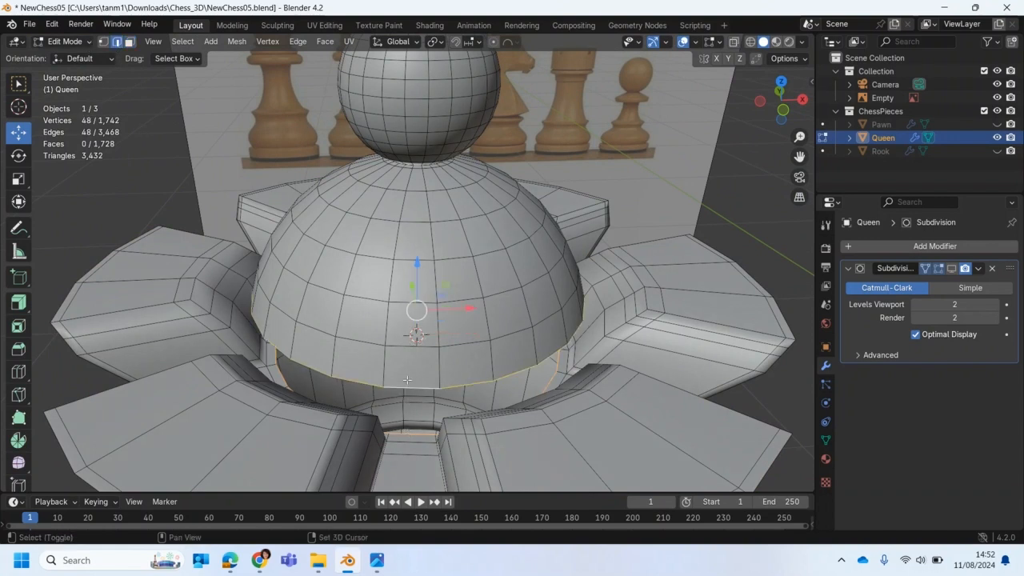
{"action": "left_click", "coordinate": [294, 46]}
{"action": "left_click", "coordinate": [304, 86]}
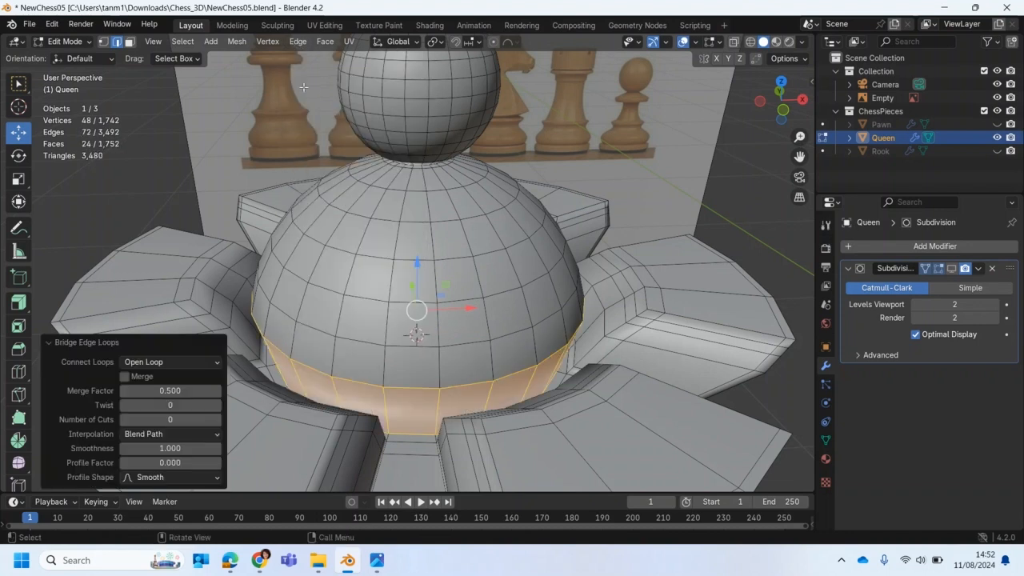
{"action": "middle_click_drag", "start_coordinate": [401, 260], "coordinate": [480, 240]}
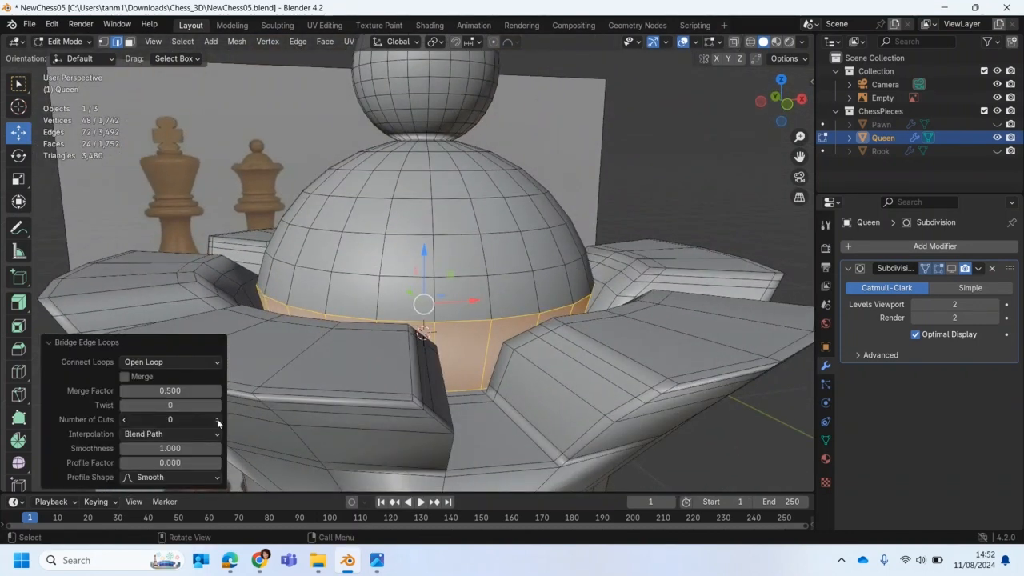
{"action": "left_click", "coordinate": [216, 420]}
{"action": "middle_click_drag", "start_coordinate": [415, 379], "coordinate": [544, 172]}
{"action": "key", "text": "alt+a"}
Step: Return to Object Mode and turn the queen's subdivision viewport display back on
{"action": "left_click", "coordinate": [64, 41]}
{"action": "left_click", "coordinate": [70, 56]}
{"action": "middle_click_drag", "start_coordinate": [280, 216], "coordinate": [289, 190]}
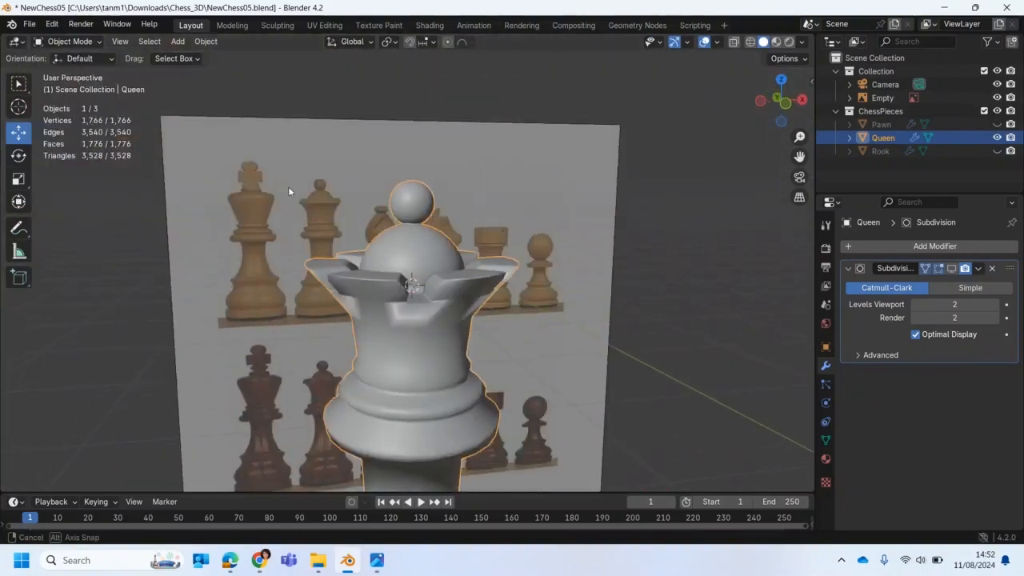
{"action": "scroll", "coordinate": [324, 221], "scroll_direction": "down", "scroll_amount": 2}
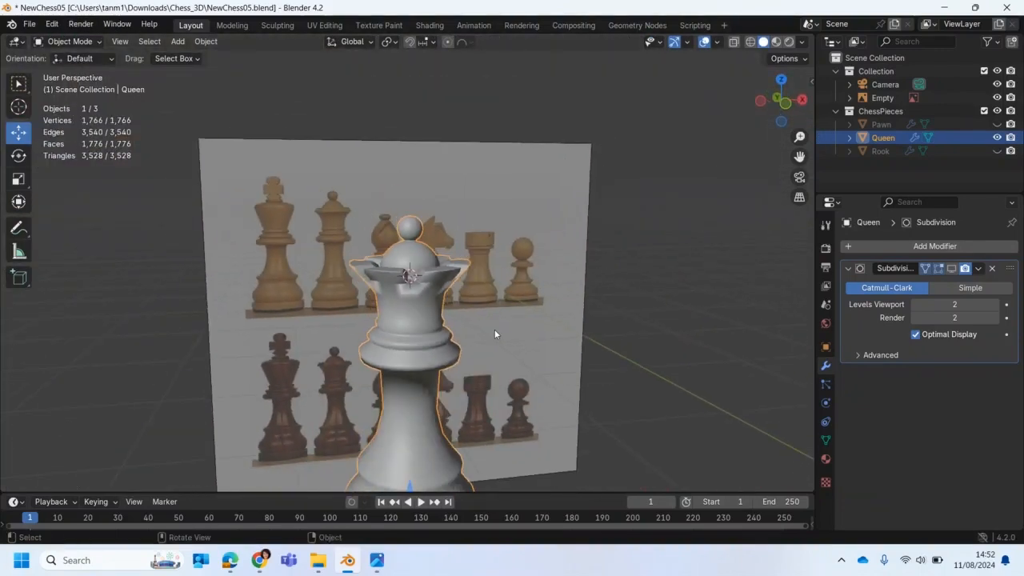
{"action": "middle_click_drag", "start_coordinate": [493, 317], "coordinate": [370, 195]}
{"action": "left_click", "coordinate": [951, 268]}
{"action": "scroll", "coordinate": [381, 240], "scroll_direction": "up", "scroll_amount": 4}
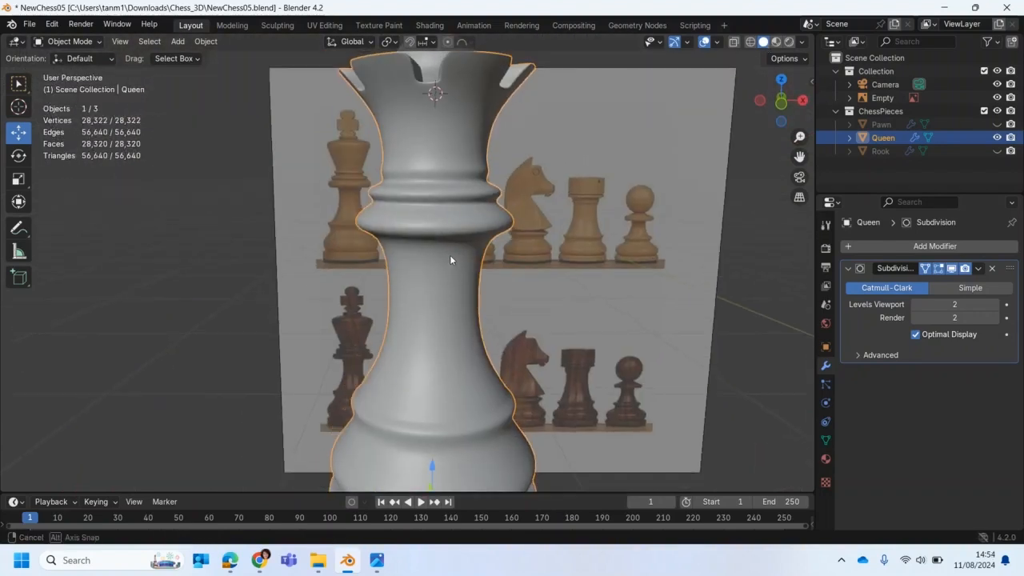
{"action": "middle_click_drag", "start_coordinate": [450, 256], "coordinate": [478, 265]}
Step: In Edit Mode, add one horizontal loop cut around the queen's neck just below the crown, with a slide factor of about -0.197
{"action": "left_click", "coordinate": [64, 41]}
{"action": "left_click", "coordinate": [58, 72]}
{"action": "mouse_move", "coordinate": [243, 168]}
{"action": "middle_mouse_down"}
{"action": "mouse_move", "coordinate": [213, 131]}
{"action": "mouse_move", "coordinate": [258, 178]}
{"action": "middle_mouse_up"}
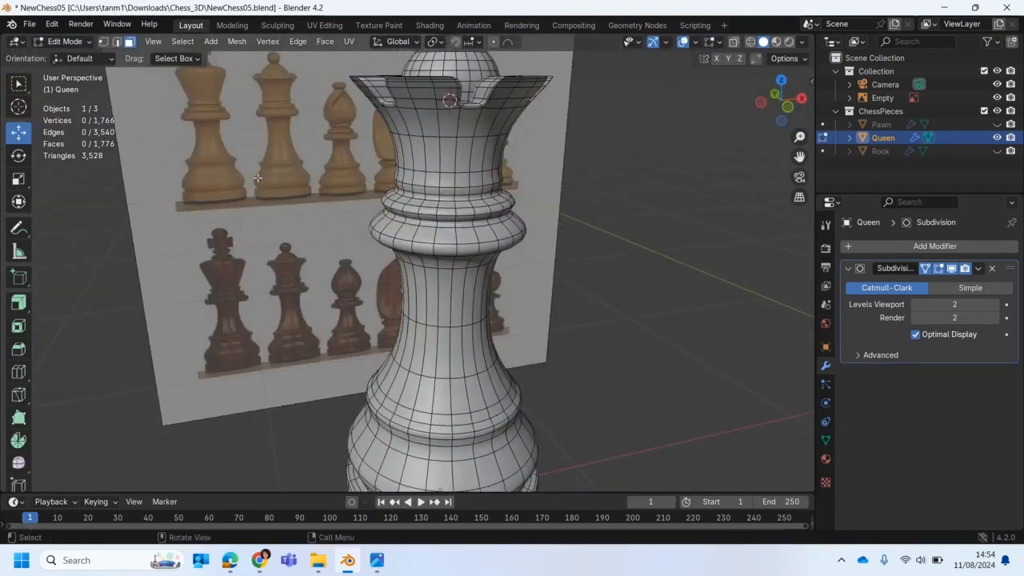
{"action": "left_click", "coordinate": [18, 372]}
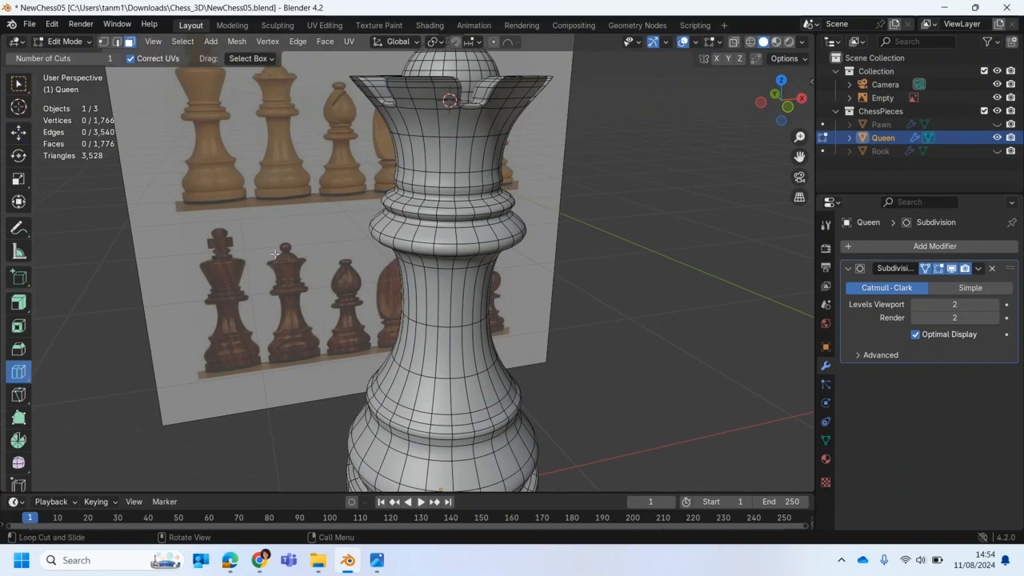
{"action": "left_click_drag", "start_coordinate": [387, 122], "coordinate": [384, 127]}
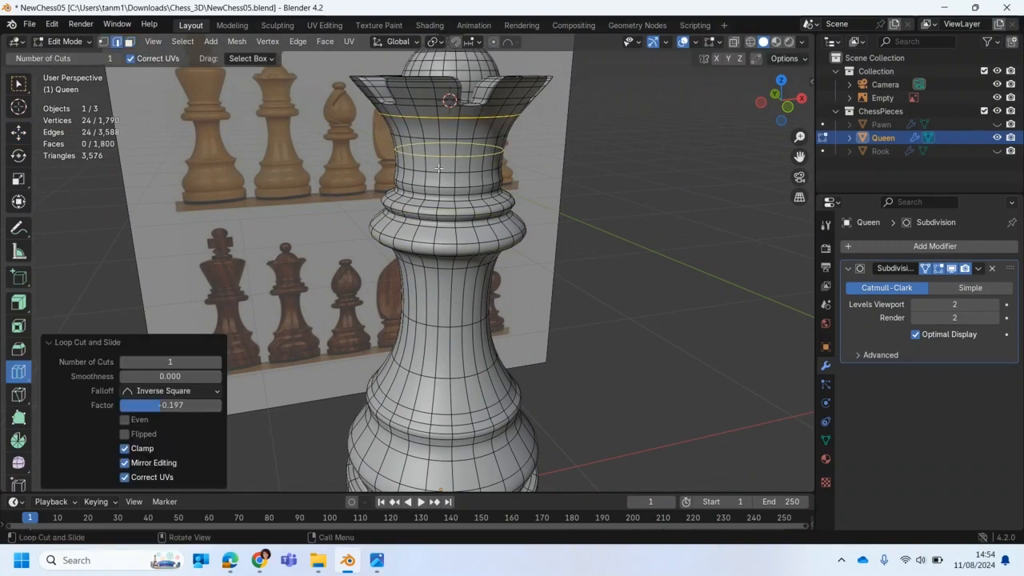
Step: Return to Object Mode and examine the smoothed queen's overall shape against the reference image
{"action": "middle_click_drag", "start_coordinate": [464, 188], "coordinate": [436, 164]}
{"action": "scroll", "coordinate": [444, 160], "scroll_direction": "down", "scroll_amount": 3}
{"action": "middle_click_drag", "start_coordinate": [458, 224], "coordinate": [558, 268]}
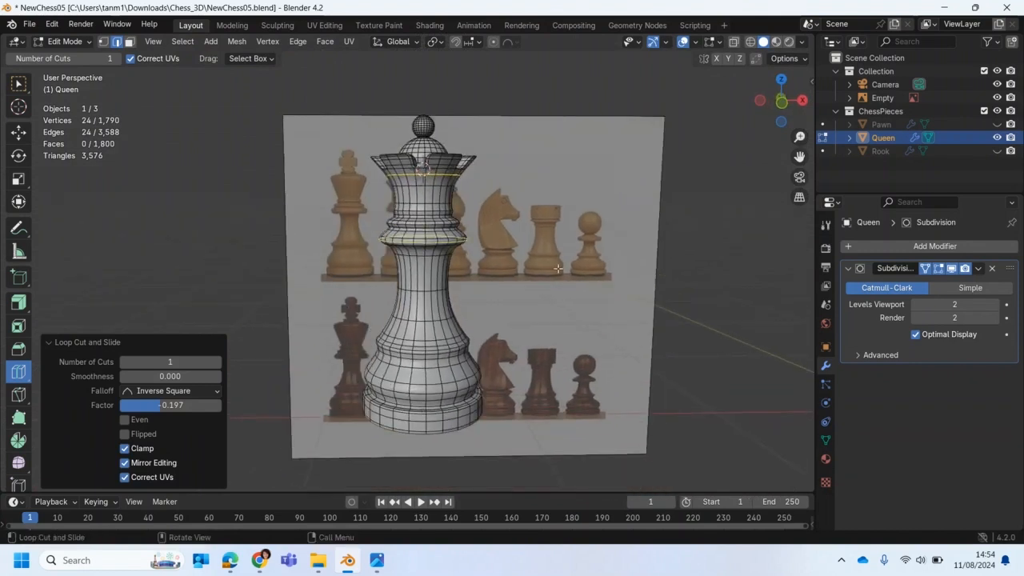
{"action": "left_click", "coordinate": [64, 41]}
{"action": "left_click", "coordinate": [76, 56]}
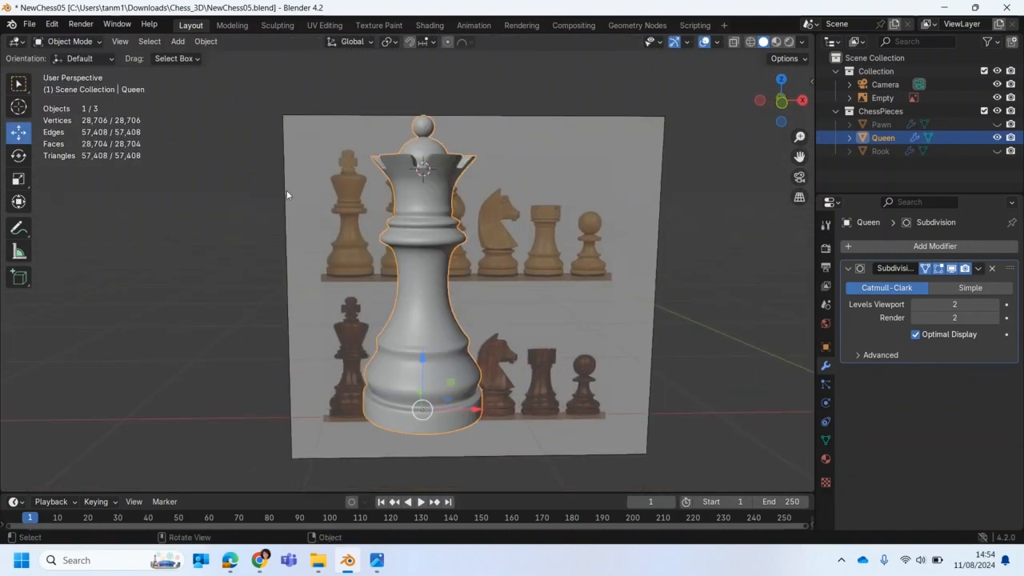
{"action": "middle_click_drag", "start_coordinate": [296, 218], "coordinate": [365, 276]}
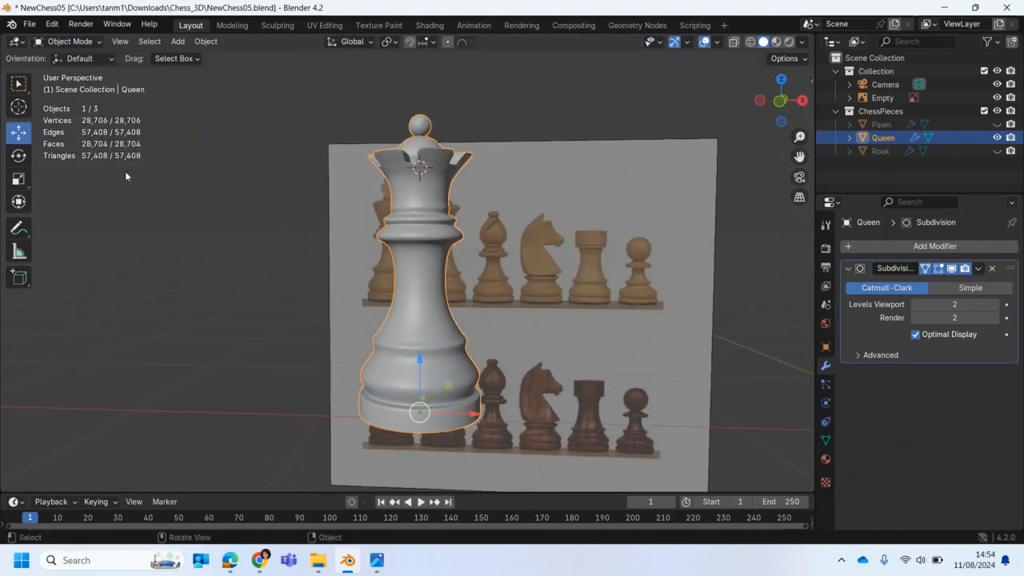
Step: In Edit Mode, turn off the queen's subdivision viewport display for work on the lower body
{"action": "left_click", "coordinate": [64, 41]}
{"action": "left_click", "coordinate": [65, 70]}
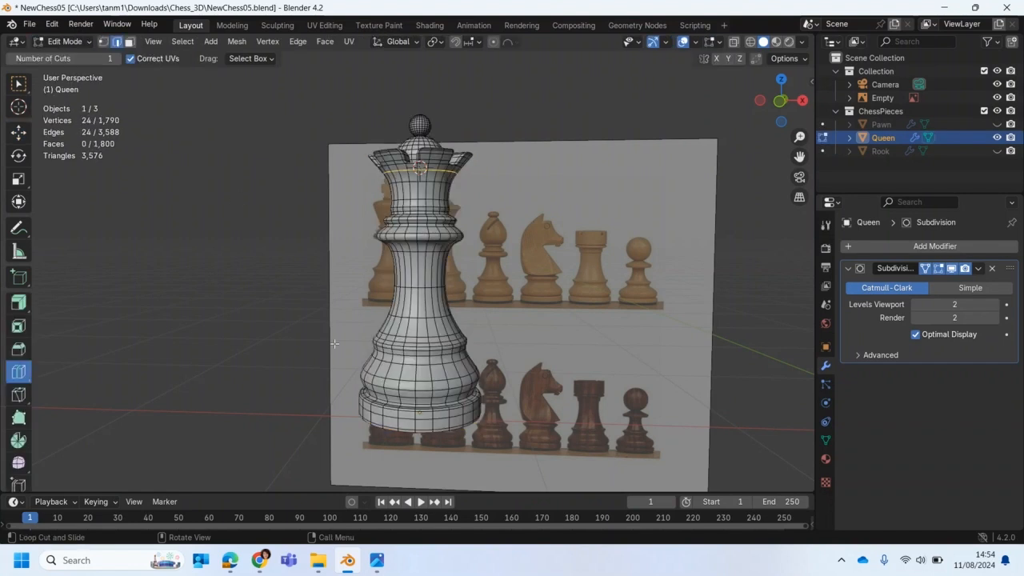
{"action": "scroll", "coordinate": [335, 344], "scroll_direction": "up", "scroll_amount": 3}
{"action": "middle_click_drag", "start_coordinate": [396, 395], "coordinate": [374, 339], "text": "shift"}
{"action": "scroll", "coordinate": [373, 339], "scroll_direction": "up", "scroll_amount": 4}
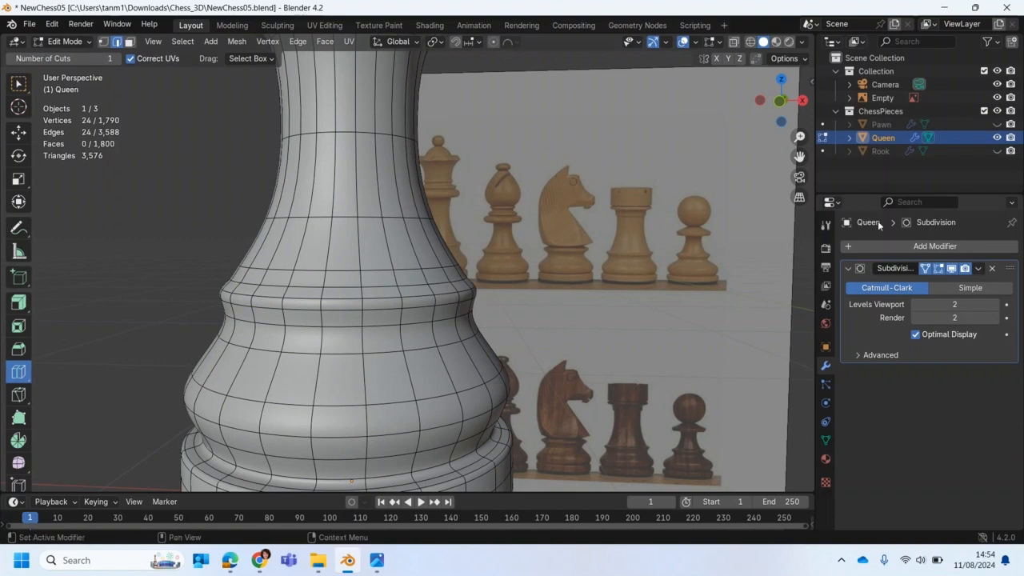
{"action": "middle_click_drag", "start_coordinate": [697, 389], "coordinate": [416, 381]}
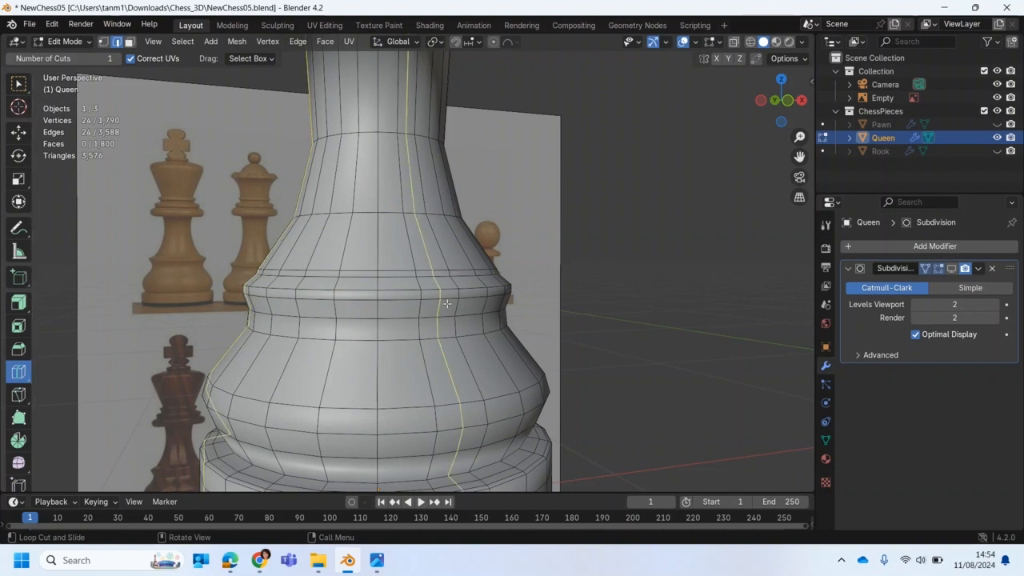
Step: In front view with X-ray on, select the groove edge loop below the lower body's ridge and scale it to about 0.948
{"action": "key", "text": "KP_1"}
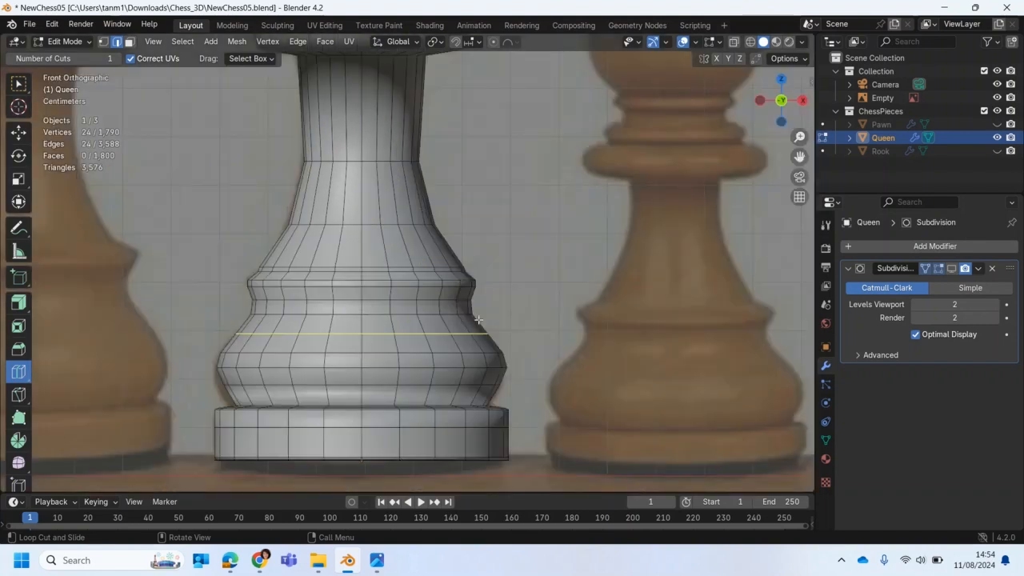
{"action": "left_click", "coordinate": [733, 44]}
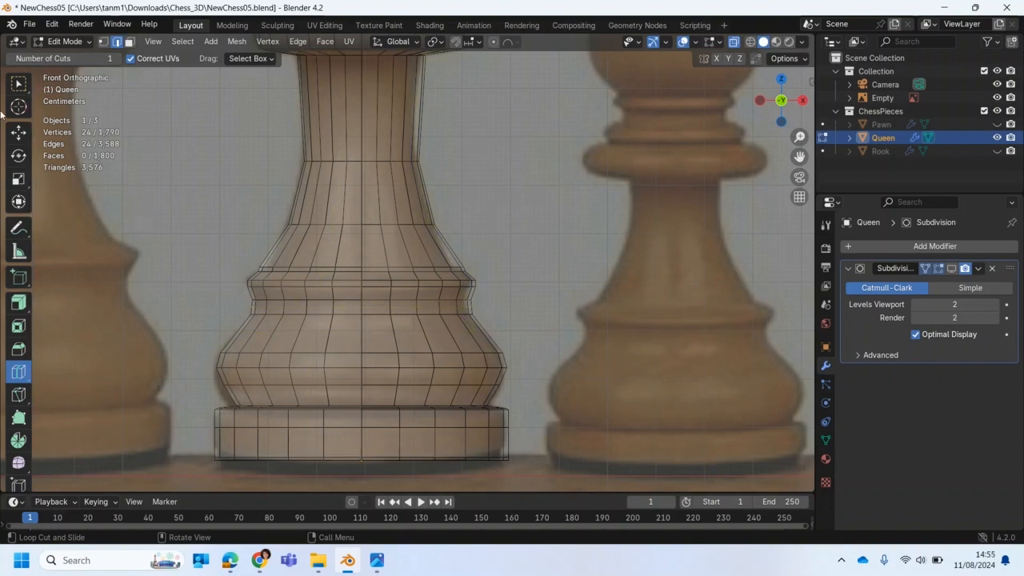
{"action": "left_click", "coordinate": [18, 83]}
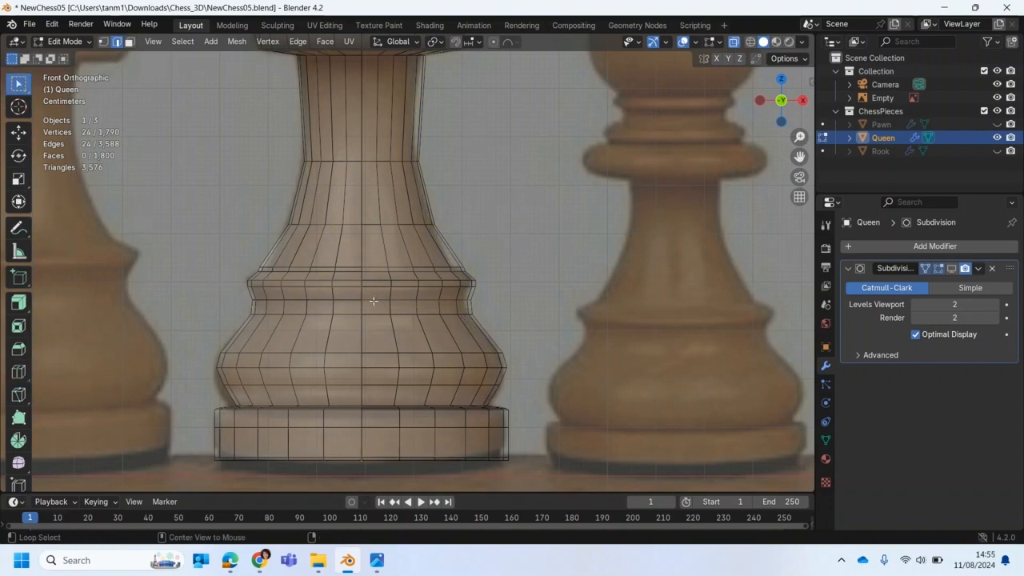
{"action": "key", "text": "s"}
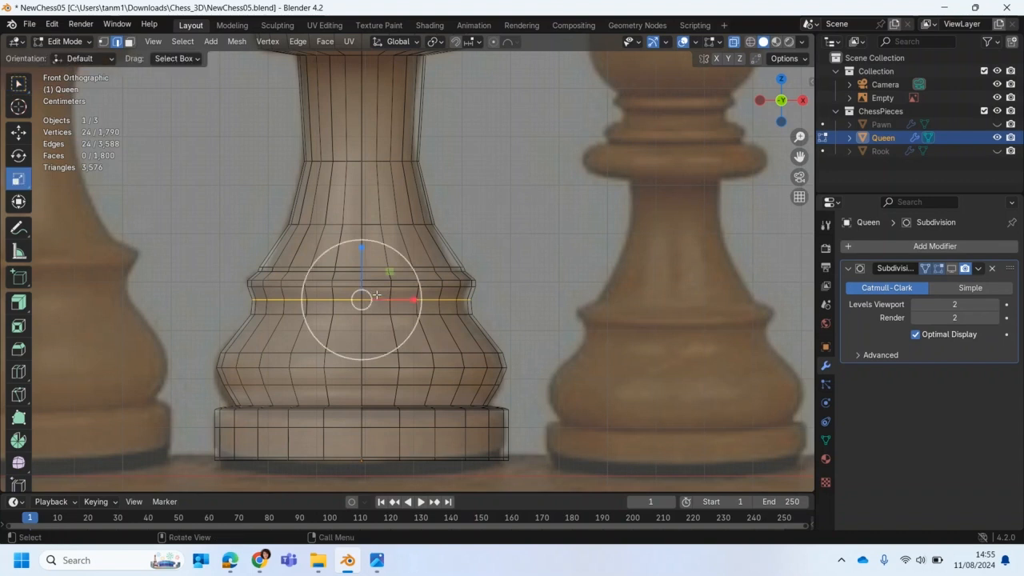
{"action": "left_click_drag", "start_coordinate": [404, 259], "coordinate": [400, 263]}
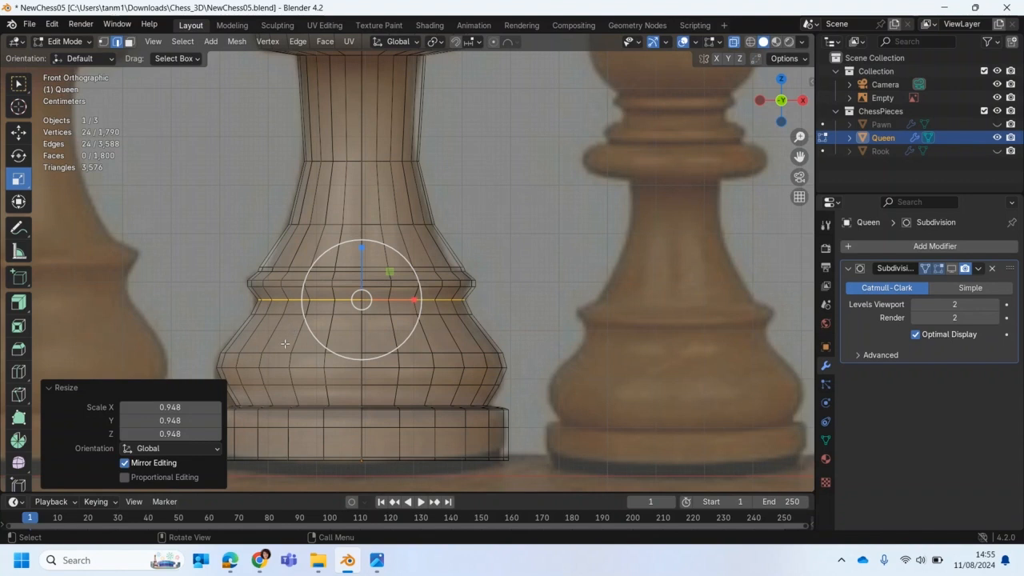
Step: Return to Object Mode and turn off X-ray to check the narrowed groove on the lower body
{"action": "key", "text": "alt+z"}
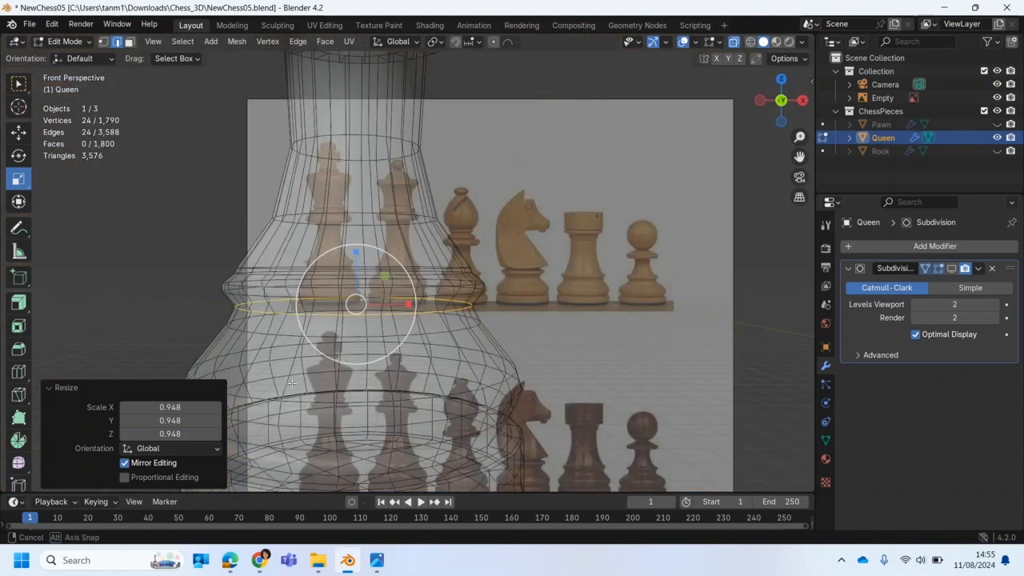
{"action": "middle_click_drag", "start_coordinate": [277, 375], "coordinate": [300, 390]}
{"action": "left_click", "coordinate": [65, 40]}
{"action": "left_click", "coordinate": [70, 55]}
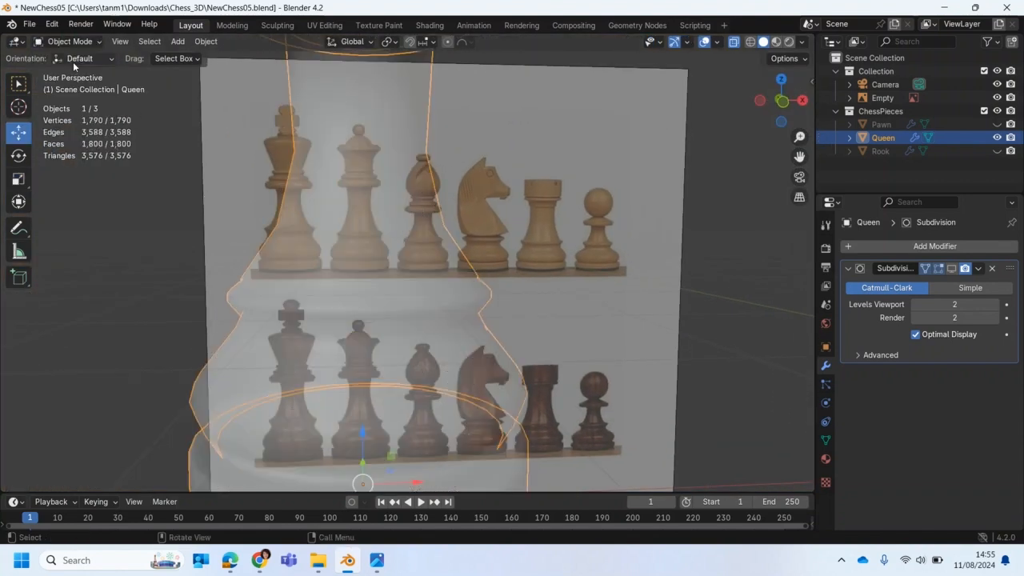
{"action": "scroll", "coordinate": [317, 196], "scroll_direction": "down", "scroll_amount": 1}
{"action": "left_click", "coordinate": [733, 41]}
{"action": "middle_click_drag", "start_coordinate": [526, 219], "coordinate": [473, 379]}
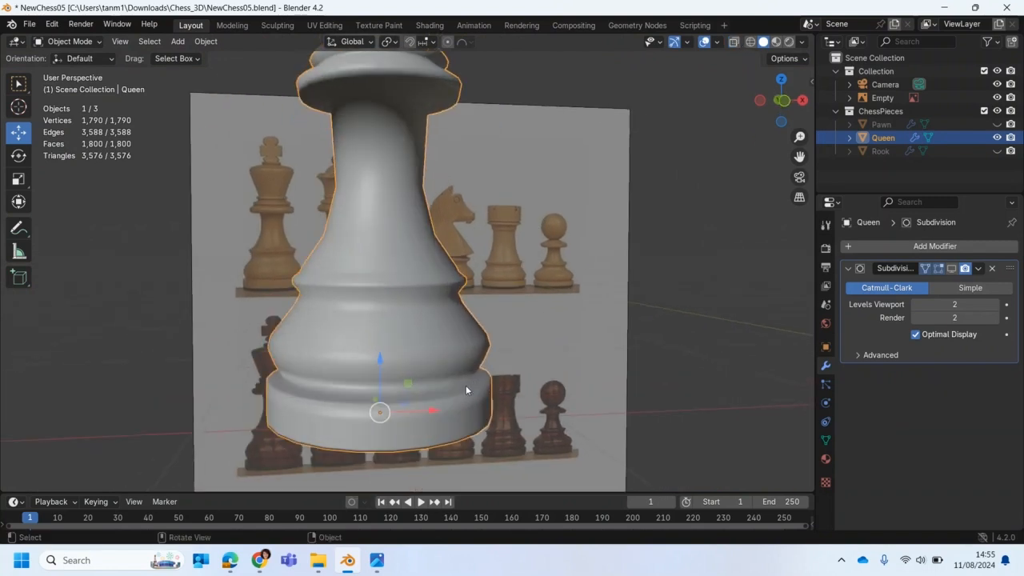
Step: In Edit Mode, add one horizontal loop cut where the lower body meets the base, with a slide factor of about 0.533
{"action": "left_click", "coordinate": [37, 42]}
{"action": "left_click", "coordinate": [49, 70]}
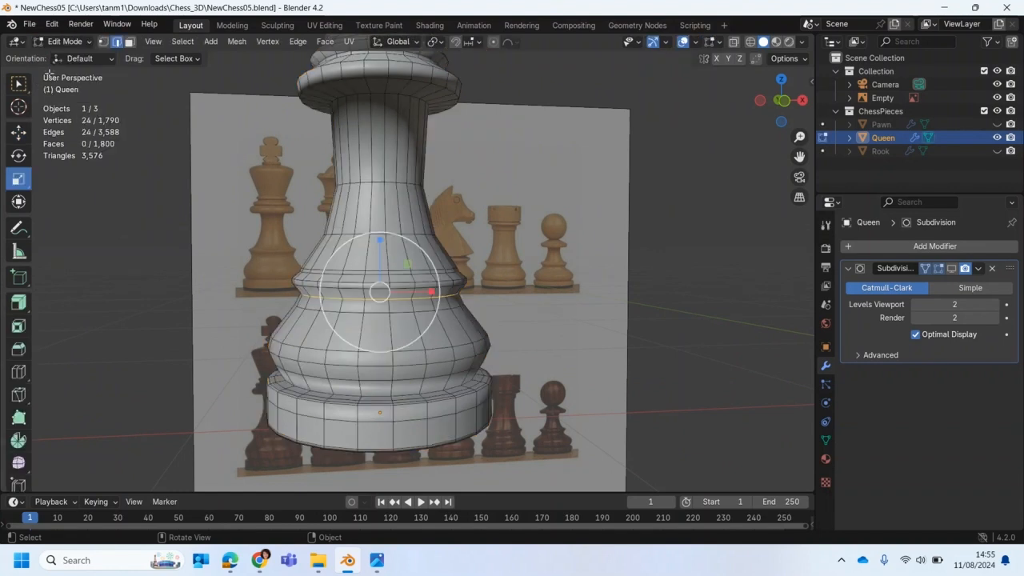
{"action": "left_click", "coordinate": [18, 371]}
{"action": "middle_click_drag", "start_coordinate": [331, 409], "coordinate": [442, 413]}
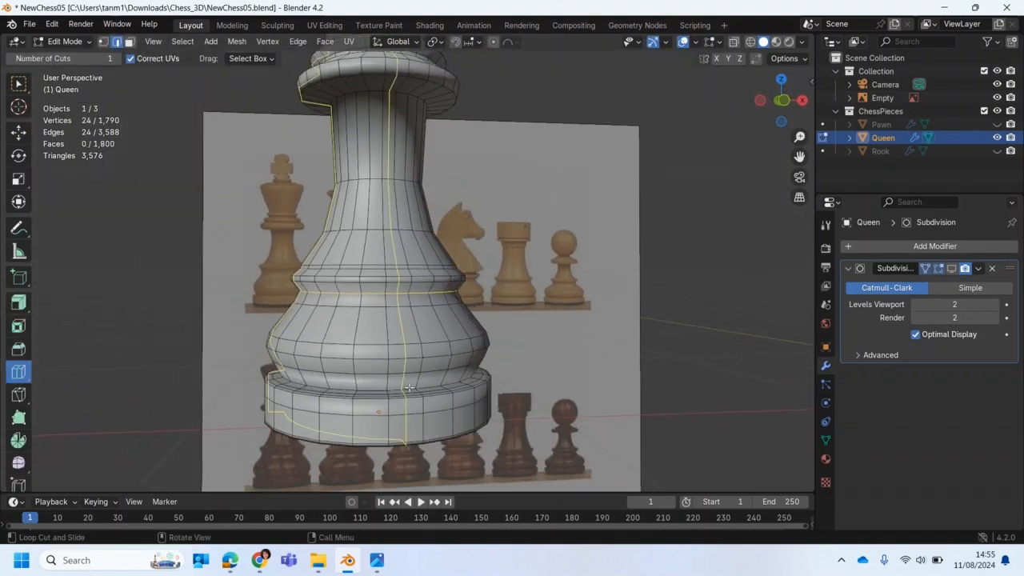
{"action": "left_click_drag", "start_coordinate": [389, 384], "coordinate": [389, 382]}
{"action": "middle_click_drag", "start_coordinate": [389, 382], "coordinate": [428, 368]}
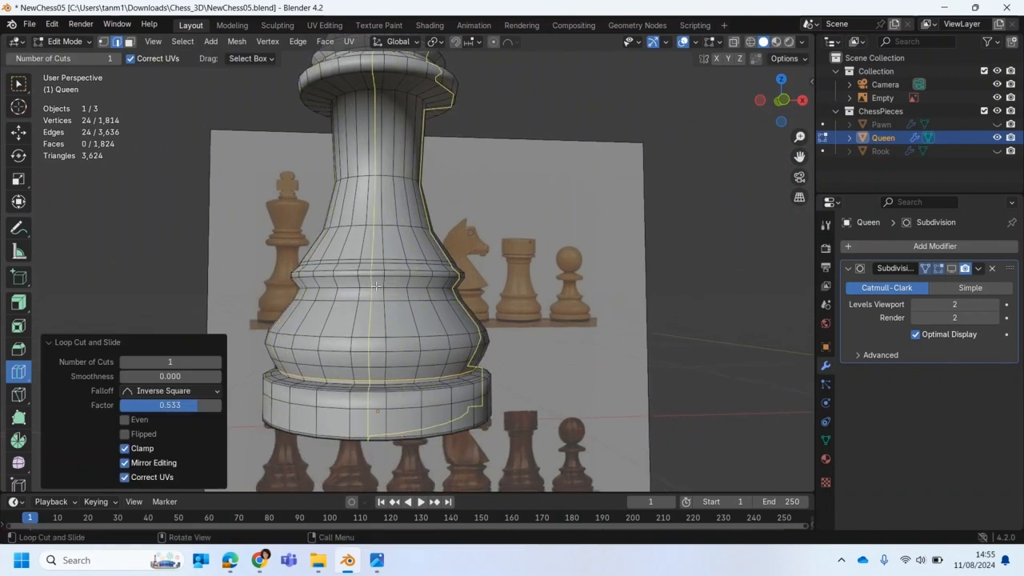
Step: Bevel the groove edge loop below the lower body's ridge by about 0.18 m with 1 segment, and clear the loop selection
{"action": "scroll", "coordinate": [334, 285], "scroll_direction": "up", "scroll_amount": 4}
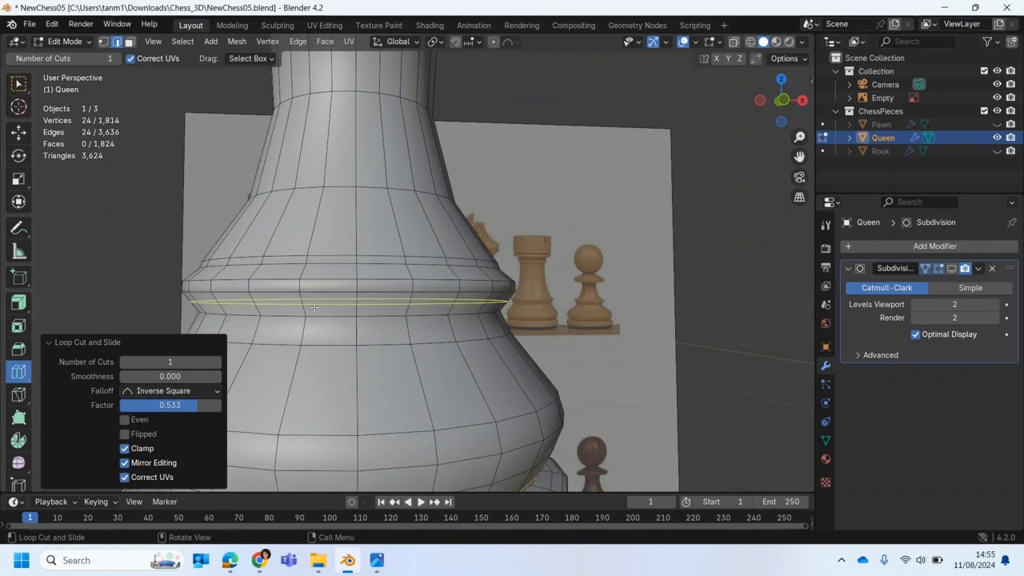
{"action": "left_click", "coordinate": [18, 83]}
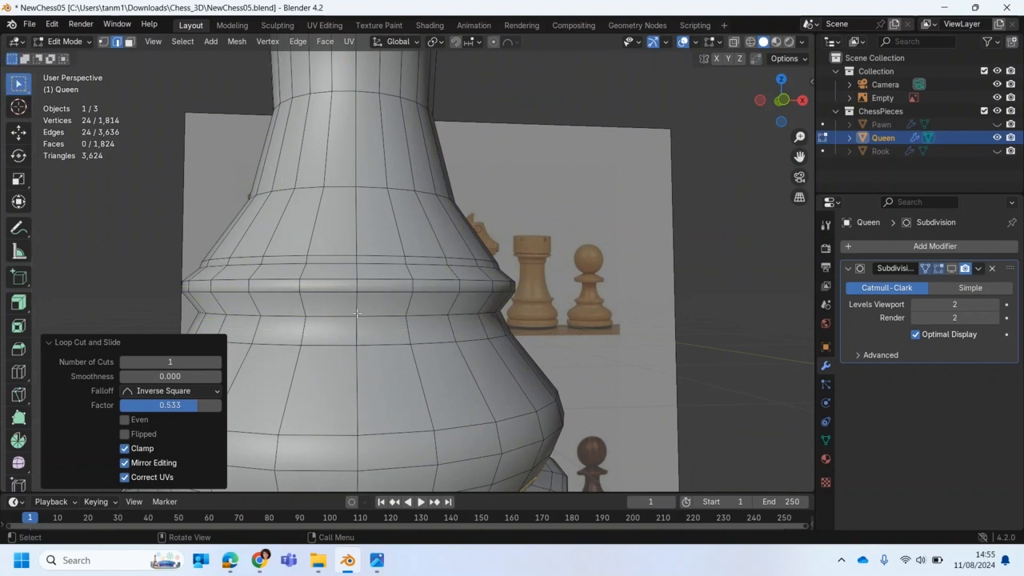
{"action": "left_click", "coordinate": [335, 318], "text": "alt"}
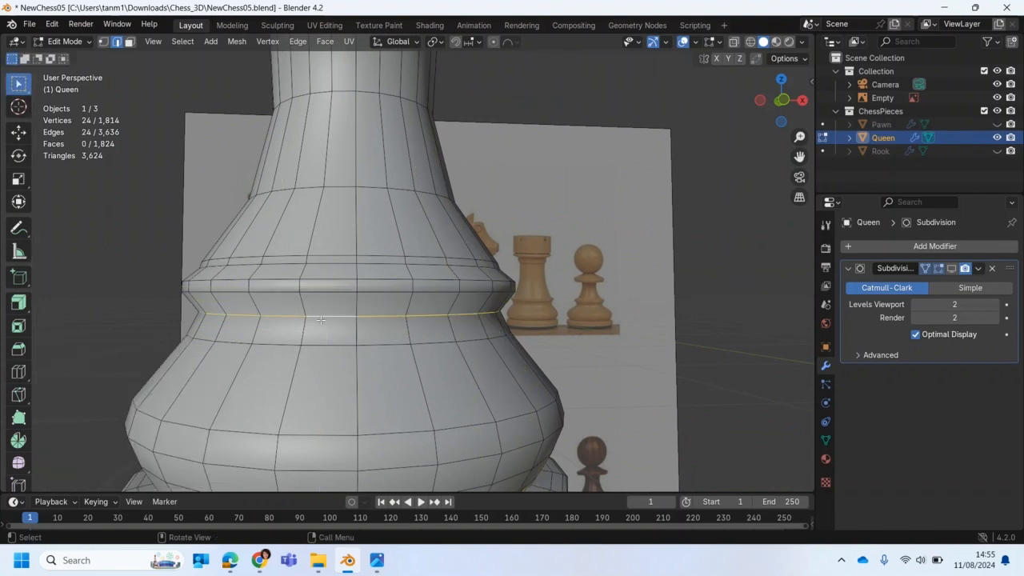
{"action": "left_click", "coordinate": [18, 349]}
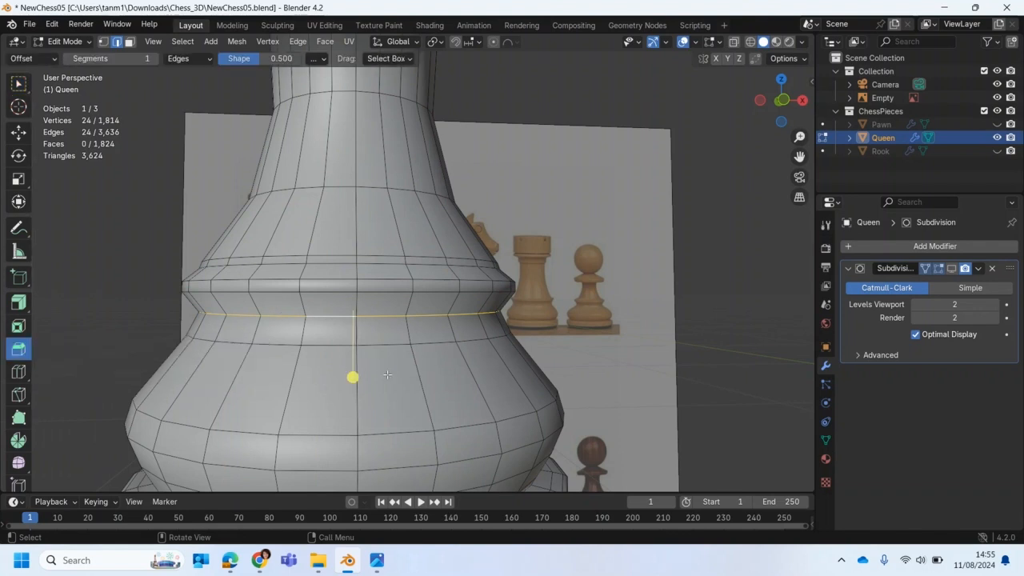
{"action": "left_click_drag", "start_coordinate": [357, 383], "coordinate": [354, 411]}
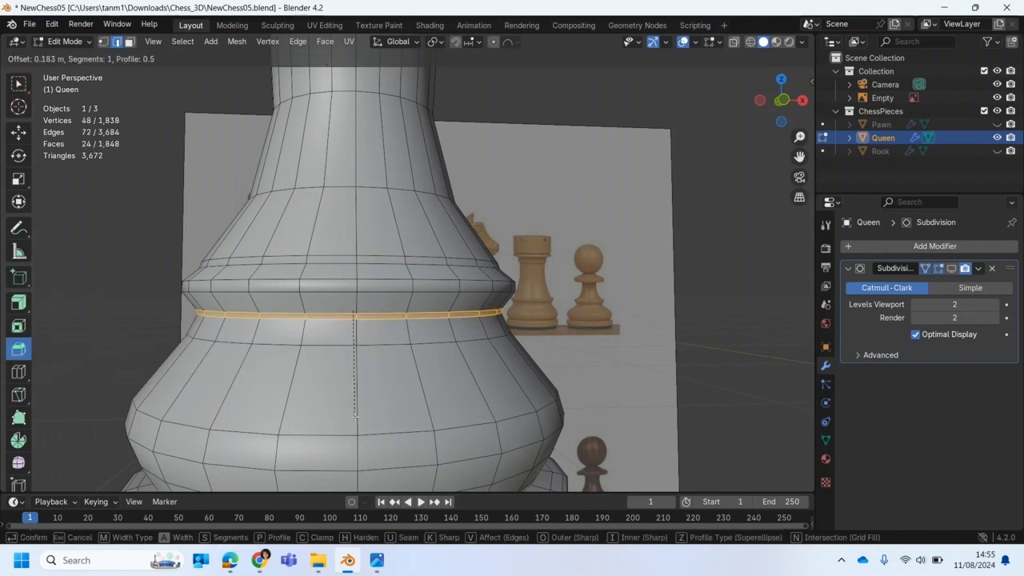
{"action": "left_click", "coordinate": [363, 263]}
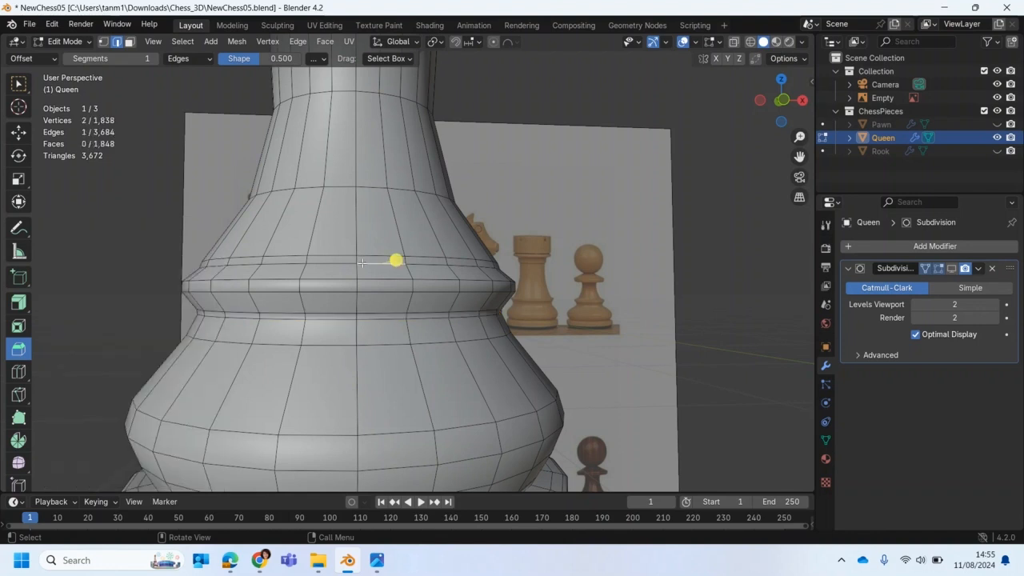
Step: Return to Object Mode and turn on the queen's subdivision viewport display to check the smoothed shape
{"action": "scroll", "coordinate": [363, 263], "scroll_direction": "down", "scroll_amount": 4}
{"action": "left_click", "coordinate": [64, 41]}
{"action": "left_click", "coordinate": [60, 46]}
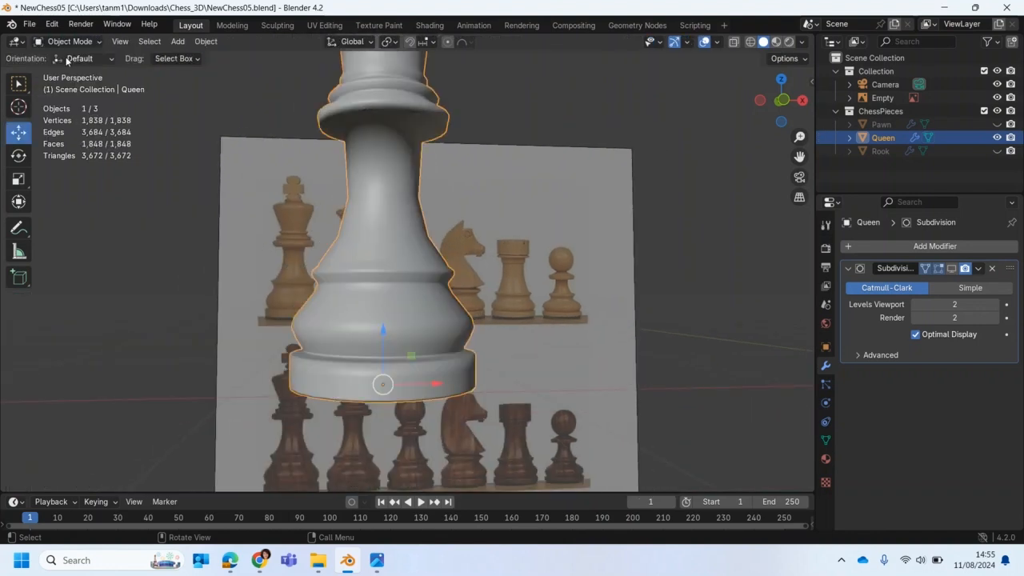
{"action": "middle_click_drag", "start_coordinate": [176, 186], "coordinate": [184, 228]}
{"action": "left_click", "coordinate": [951, 268]}
{"action": "middle_click_drag", "start_coordinate": [755, 299], "coordinate": [528, 289]}
{"action": "middle_click_drag", "start_coordinate": [415, 215], "coordinate": [378, 164]}
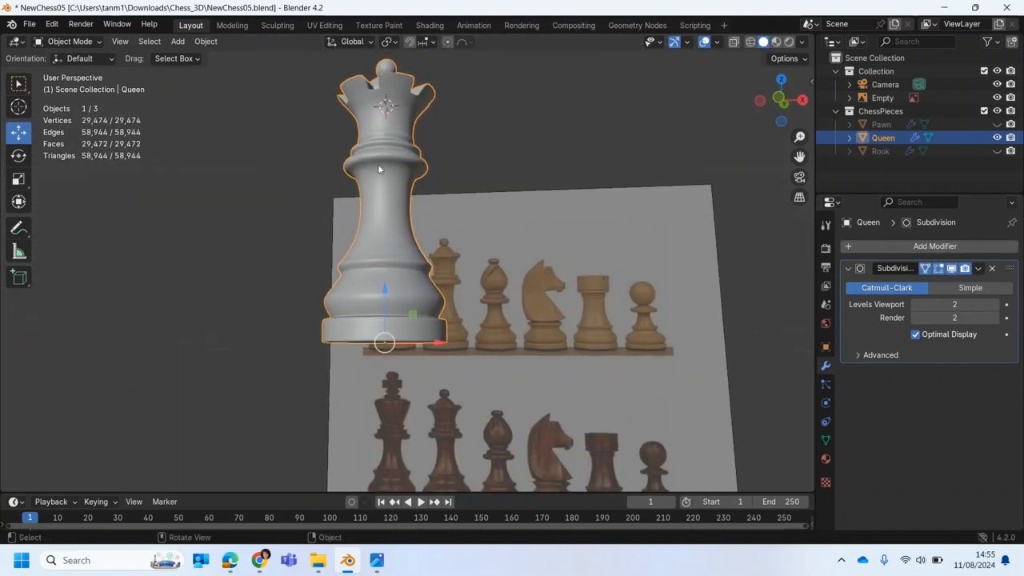
Step: In Edit Mode with subdivision display off, add one loop cut at the stem's top just below the collar, with a factor of about -0.829
{"action": "left_click", "coordinate": [62, 42]}
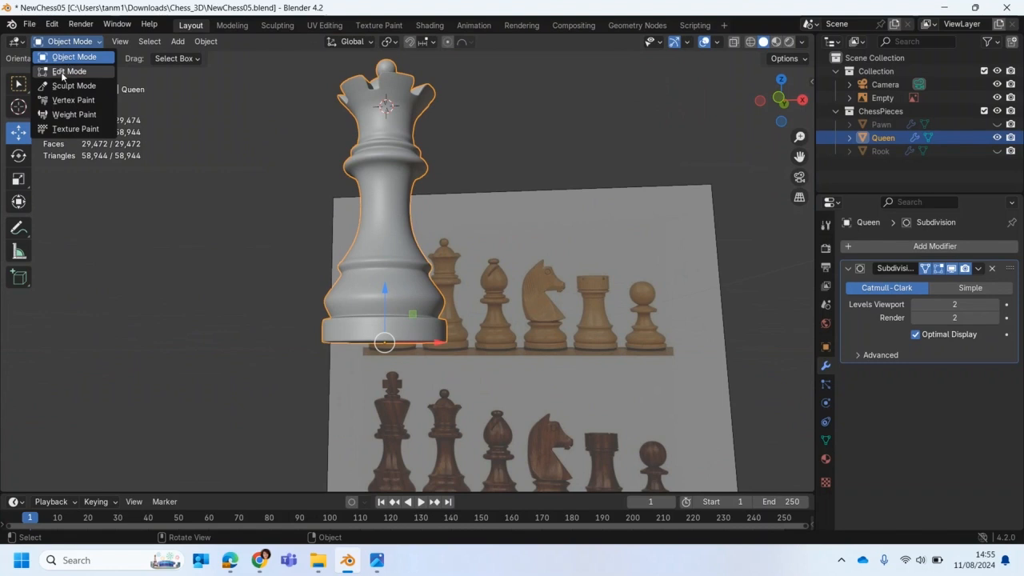
{"action": "left_click", "coordinate": [68, 71]}
{"action": "scroll", "coordinate": [240, 173], "scroll_direction": "up", "scroll_amount": 3}
{"action": "left_click", "coordinate": [951, 268]}
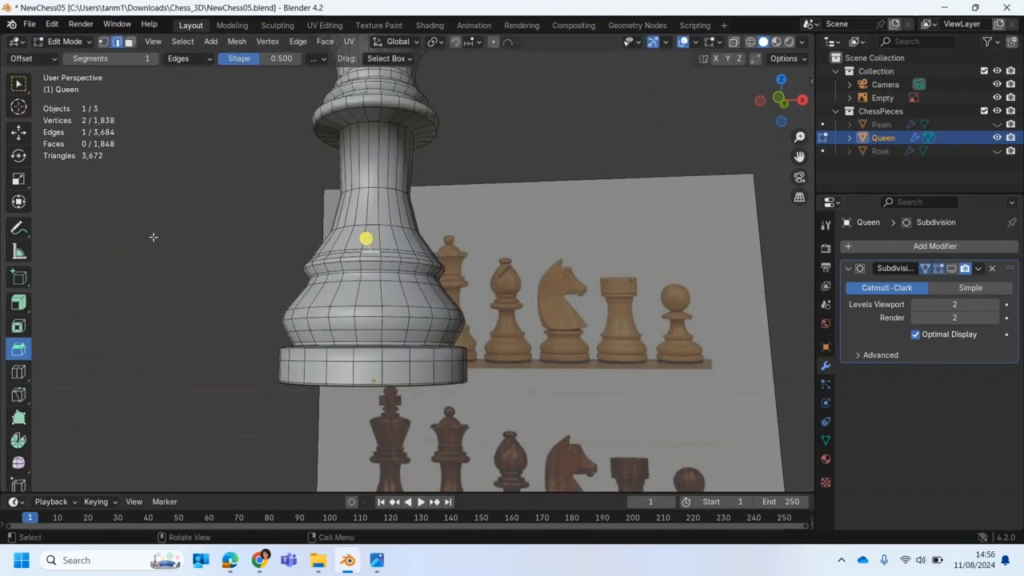
{"action": "left_click", "coordinate": [18, 371]}
{"action": "left_click_drag", "start_coordinate": [357, 164], "coordinate": [357, 136]}
{"action": "middle_click_drag", "start_coordinate": [358, 136], "coordinate": [390, 94]}
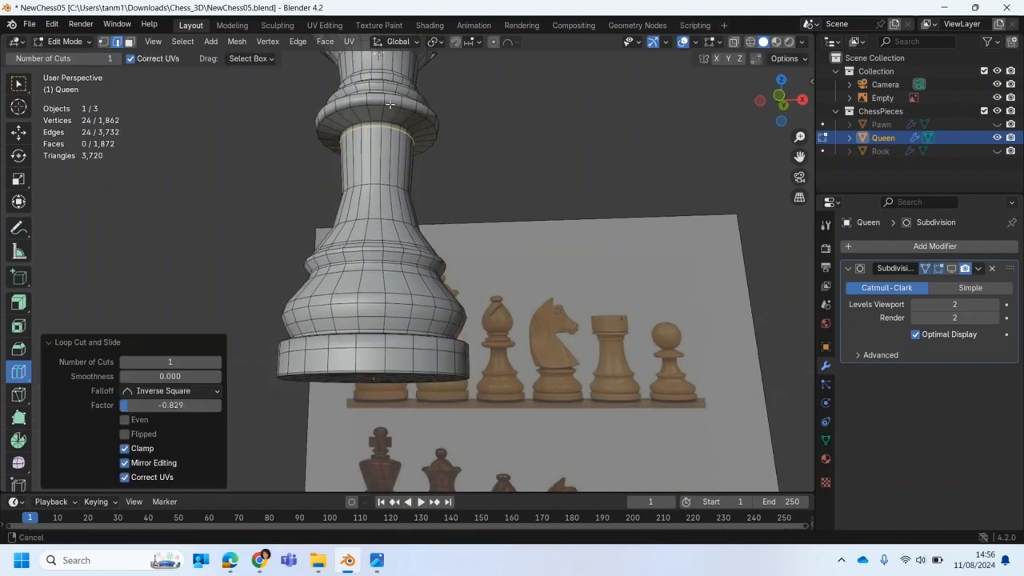
Step: Add one loop cut around the underside of the queen's wide collar, with a slide factor of about 0.531
{"action": "scroll", "coordinate": [389, 93], "scroll_direction": "up", "scroll_amount": 5}
{"action": "left_click_drag", "start_coordinate": [334, 199], "coordinate": [341, 204]}
{"action": "middle_click_drag", "start_coordinate": [458, 267], "coordinate": [370, 195]}
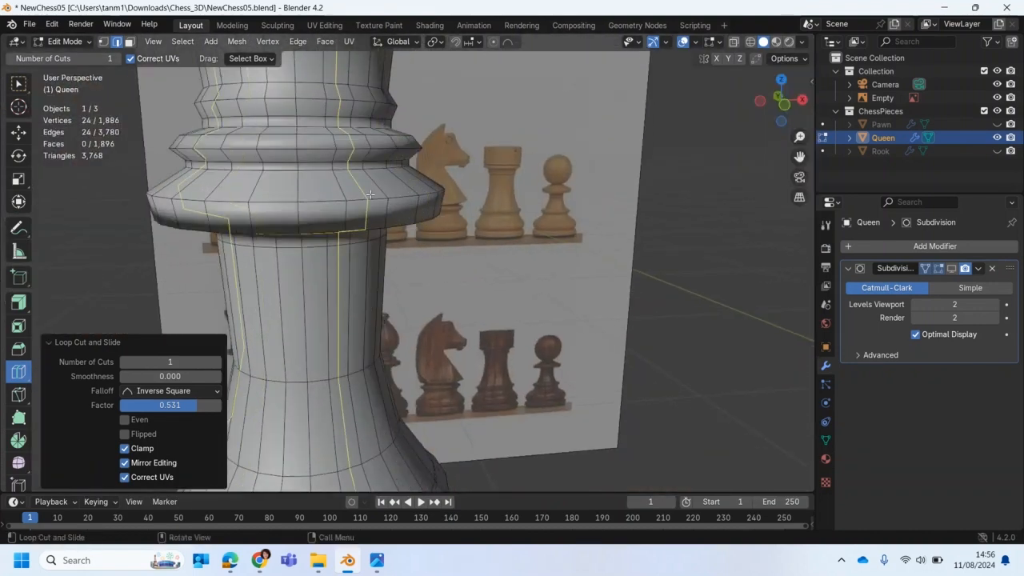
Step: Select the wide collar's outer rim loop and its lower edge loop, and bevel both by about 0.177 m with 1 segment
{"action": "left_click", "coordinate": [18, 84]}
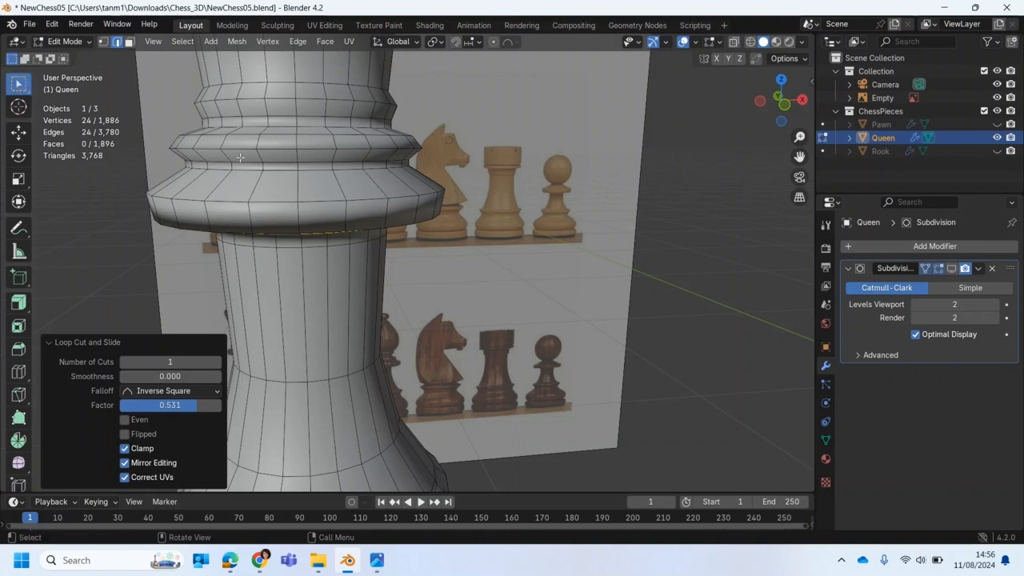
{"action": "left_click", "coordinate": [324, 203], "text": "alt"}
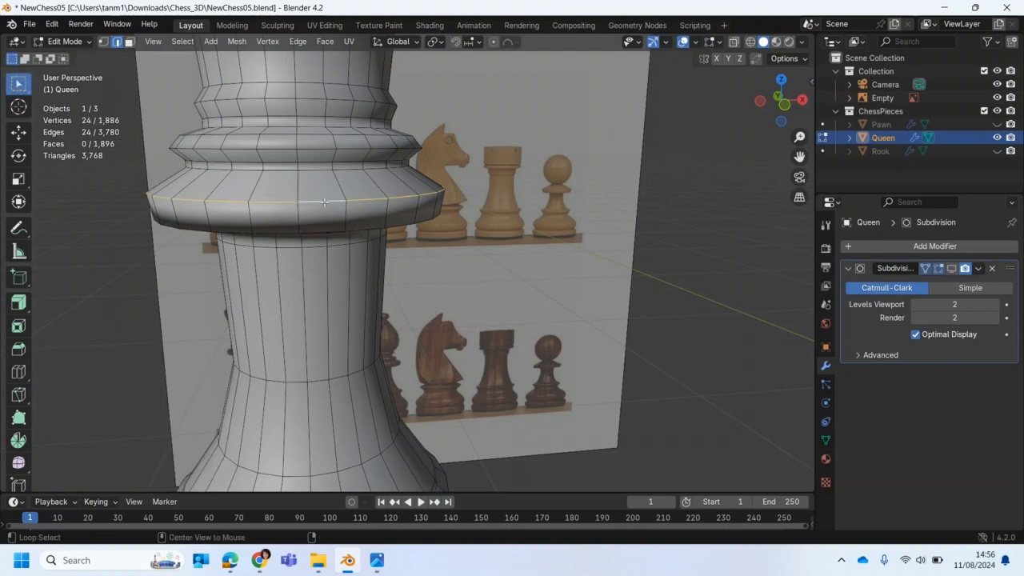
{"action": "left_click", "coordinate": [365, 230], "text": "alt+shift"}
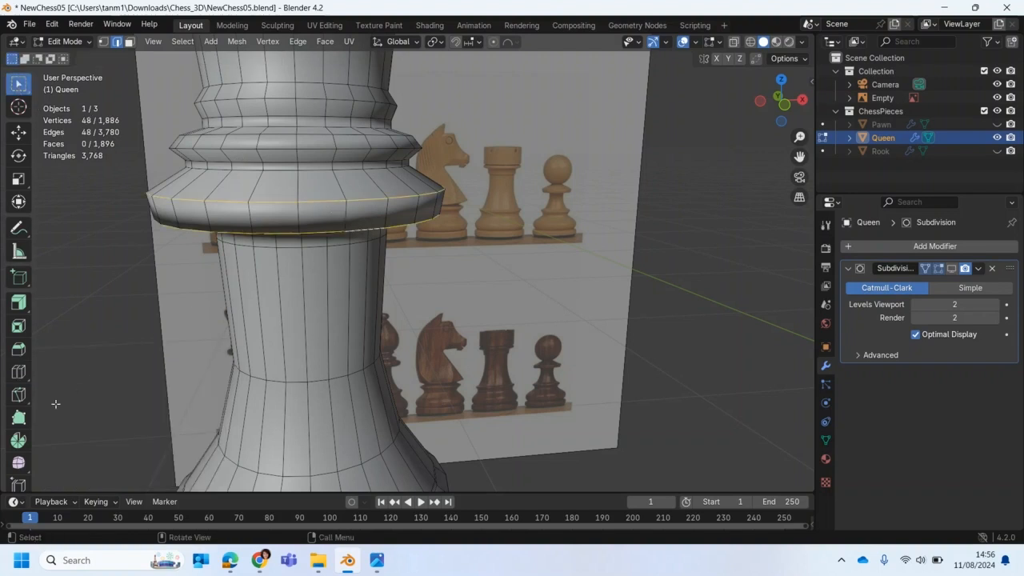
{"action": "left_click", "coordinate": [18, 349]}
{"action": "left_click_drag", "start_coordinate": [305, 267], "coordinate": [306, 302]}
{"action": "middle_click_drag", "start_coordinate": [357, 271], "coordinate": [397, 312]}
{"action": "scroll", "coordinate": [346, 233], "scroll_direction": "up", "scroll_amount": 3}
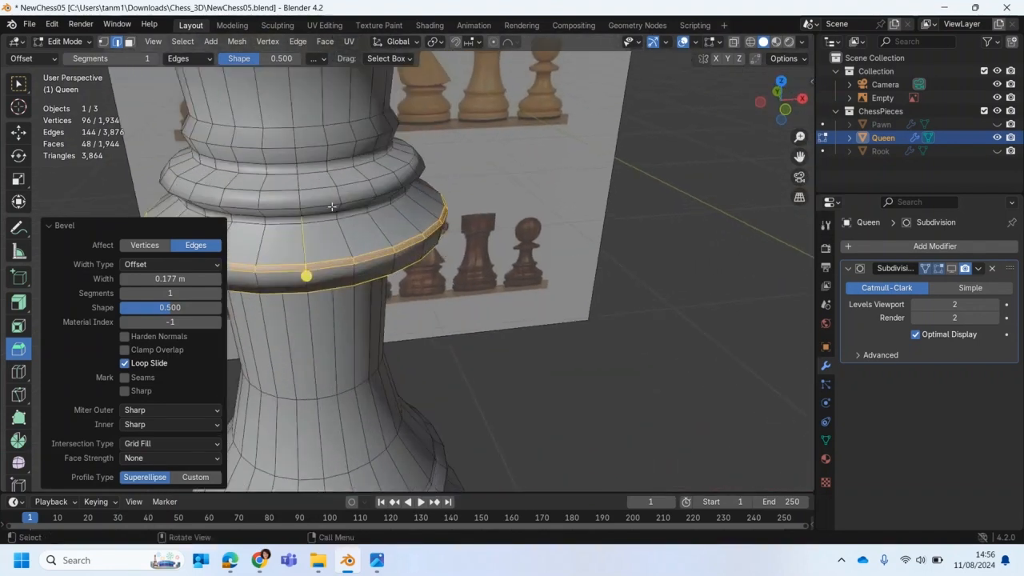
Step: Bevel the outer edge loop of the smaller ring above the wide collar by about 0.15 m with 1 segment
{"action": "left_click", "coordinate": [331, 208], "text": "alt"}
{"action": "key", "text": "ctrl+b"}
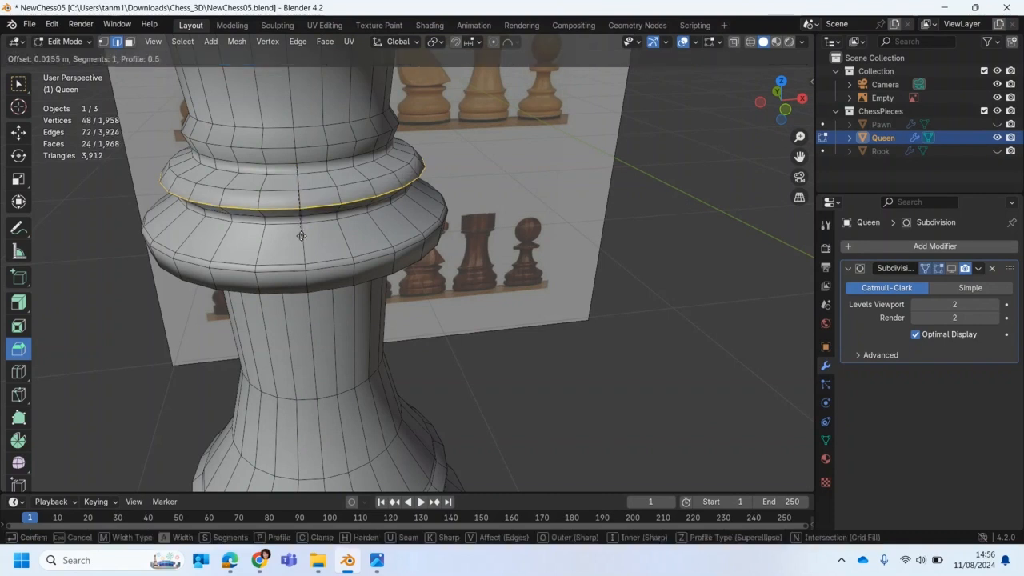
{"action": "left_click", "coordinate": [322, 245]}
{"action": "middle_click_drag", "start_coordinate": [321, 245], "coordinate": [392, 295]}
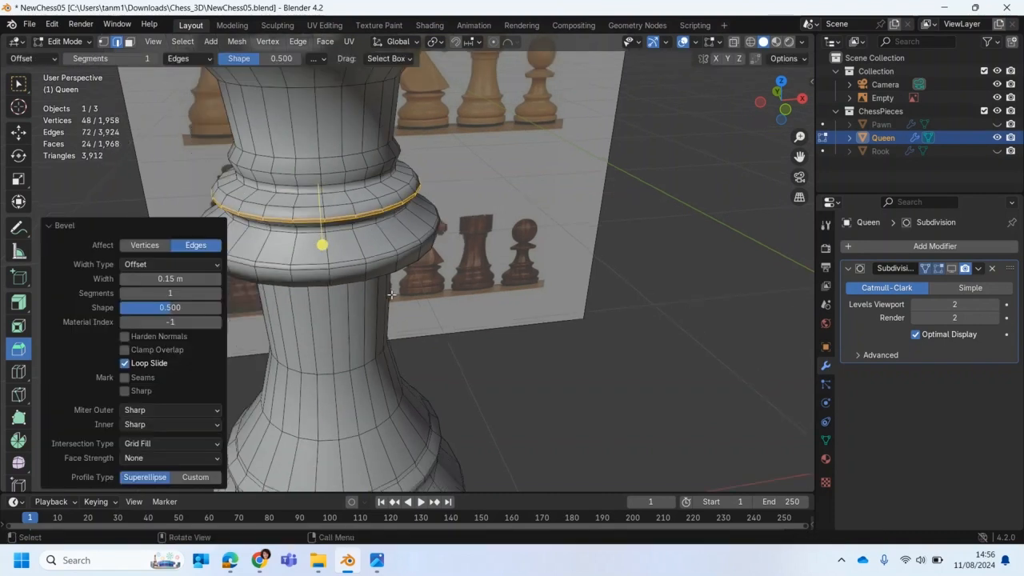
Step: Bevel the edge loop in the crease between the smaller ring and the neck above it by about 0.145 m with 1 segment
{"action": "middle_click_drag", "start_coordinate": [304, 192], "coordinate": [306, 171]}
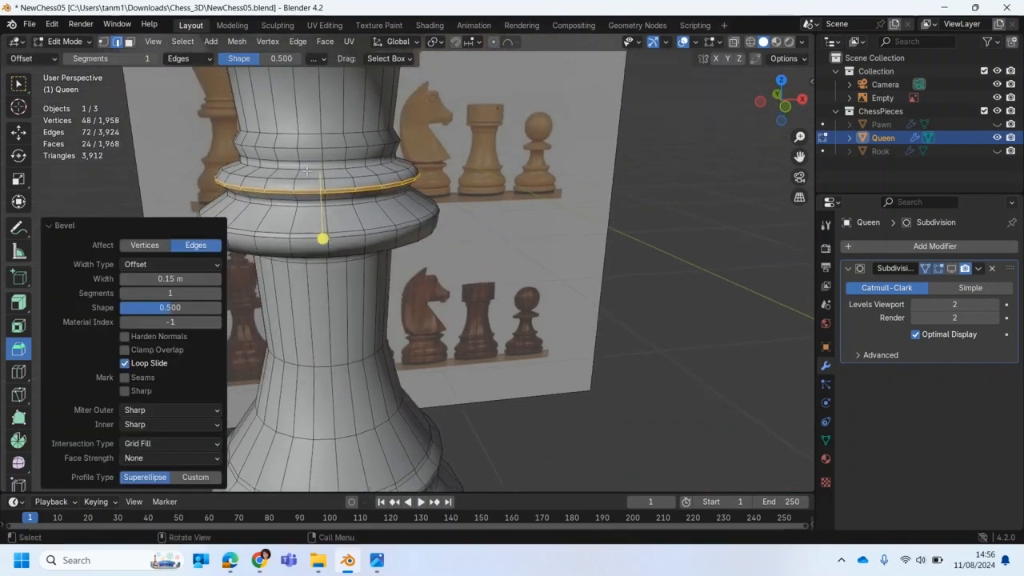
{"action": "left_click", "coordinate": [312, 153], "text": "alt"}
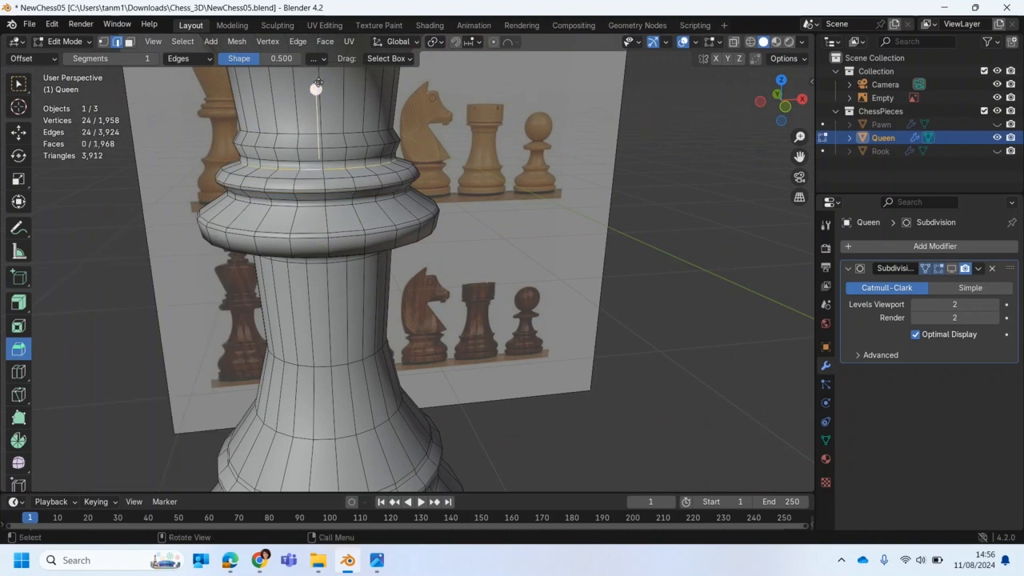
{"action": "left_click_drag", "start_coordinate": [316, 86], "coordinate": [317, 62]}
{"action": "scroll", "coordinate": [331, 107], "scroll_direction": "down", "scroll_amount": 5}
Step: Return to Object Mode, deselect the queen and inspect its collars and body from several angles
{"action": "left_click", "coordinate": [68, 41]}
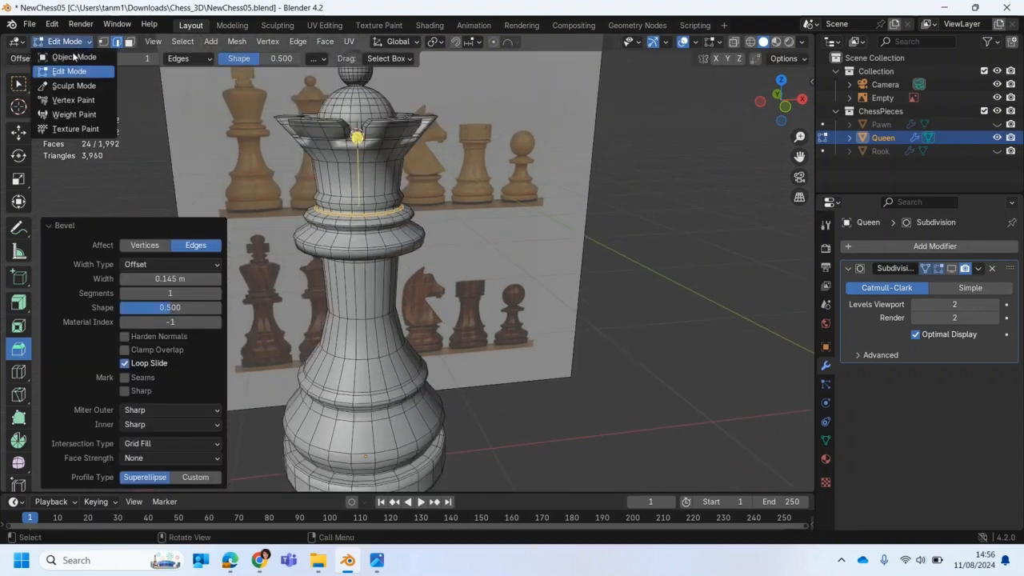
{"action": "left_click", "coordinate": [71, 59]}
{"action": "scroll", "coordinate": [468, 299], "scroll_direction": "down", "scroll_amount": 5}
{"action": "middle_click_drag", "start_coordinate": [469, 300], "coordinate": [400, 301]}
{"action": "left_click", "coordinate": [208, 279]}
{"action": "middle_click_drag", "start_coordinate": [208, 284], "coordinate": [347, 304]}
{"action": "scroll", "coordinate": [346, 300], "scroll_direction": "up", "scroll_amount": 6}
{"action": "scroll", "coordinate": [399, 166], "scroll_direction": "down", "scroll_amount": 3}
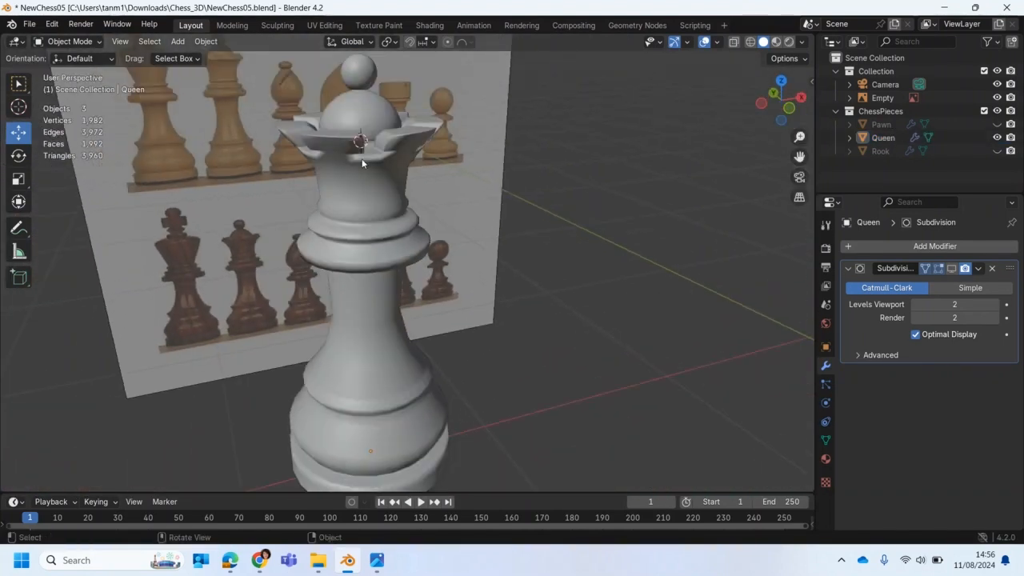
Step: Turn on the queen's Subdivision modifier in the viewport and compare the piece with the reference image in front view
{"action": "left_click", "coordinate": [951, 268]}
{"action": "scroll", "coordinate": [473, 303], "scroll_direction": "down", "scroll_amount": 2}
{"action": "middle_click_drag", "start_coordinate": [473, 307], "coordinate": [428, 296]}
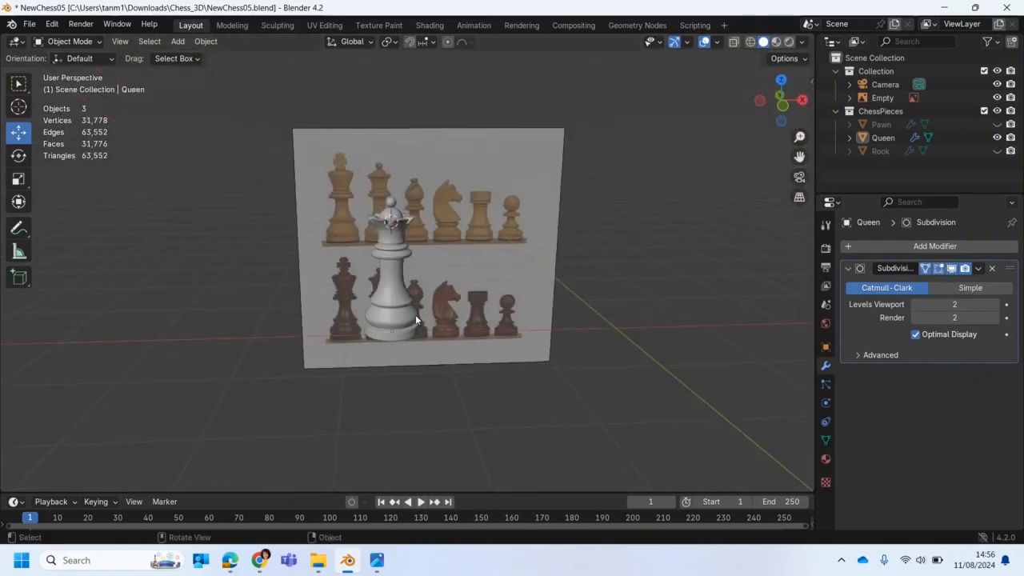
{"action": "key", "text": "KP_1"}
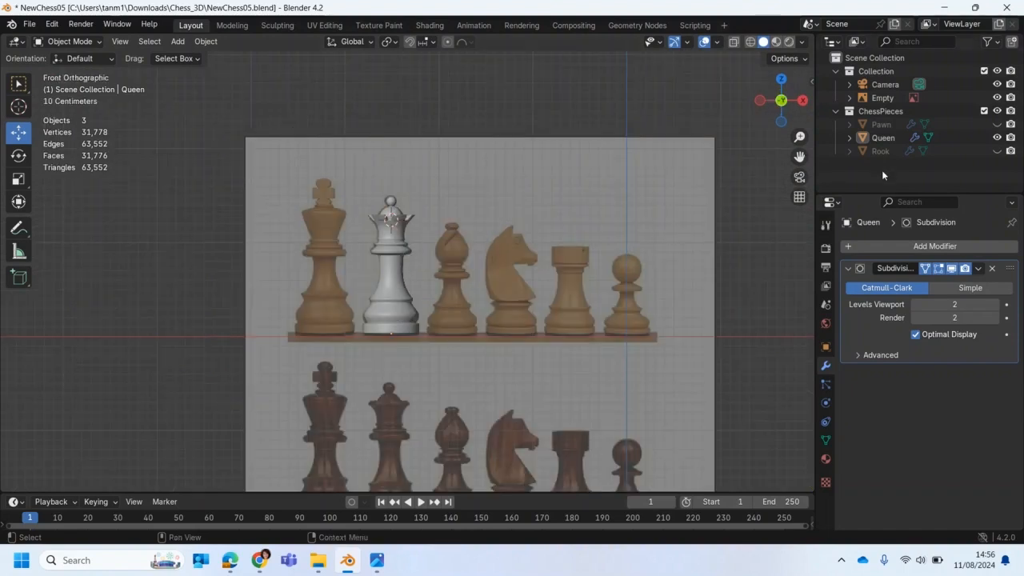